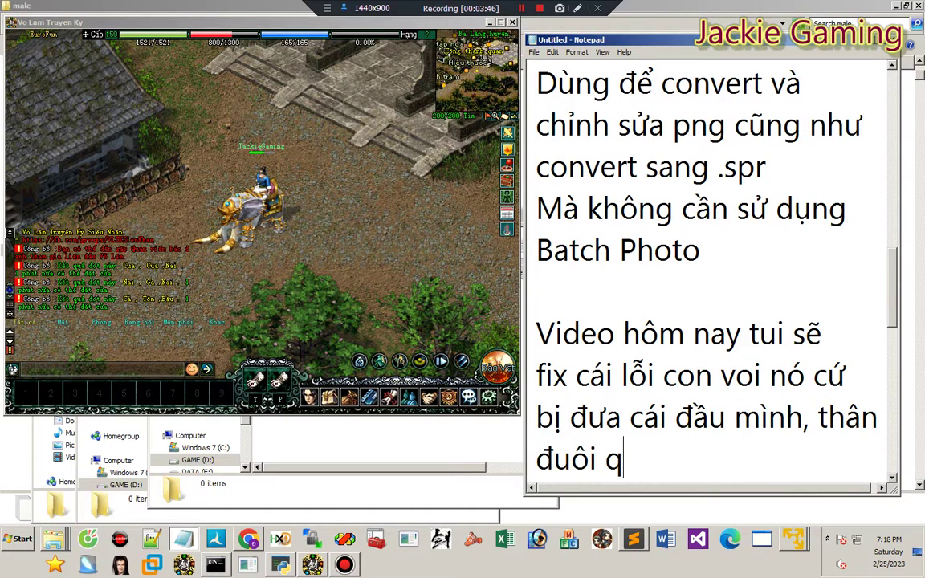
Step: Finish the note's sentence about the elephant with "qua lại khó chịu", leave a blank line and add "ok" below it
type("ua lại khó ")
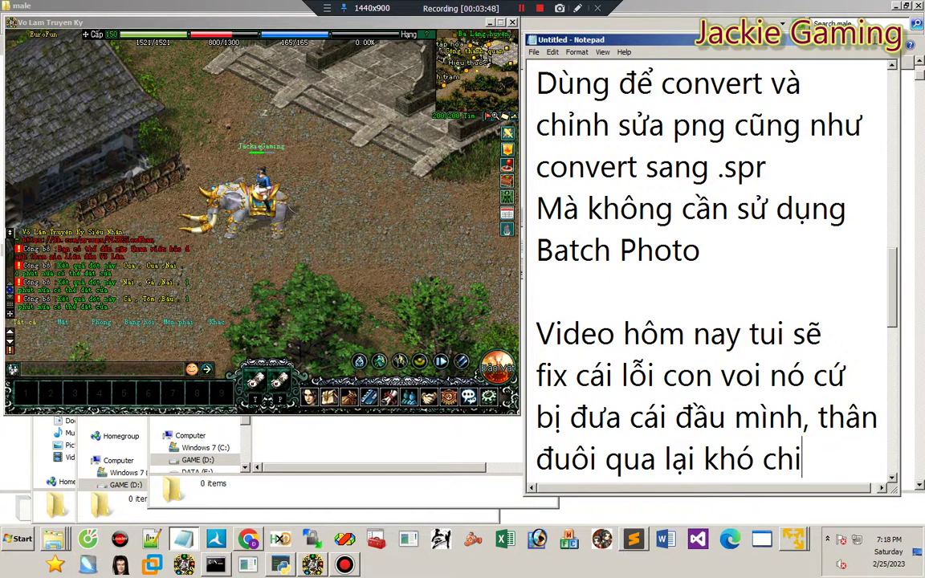
type("chịu")
key("Return")
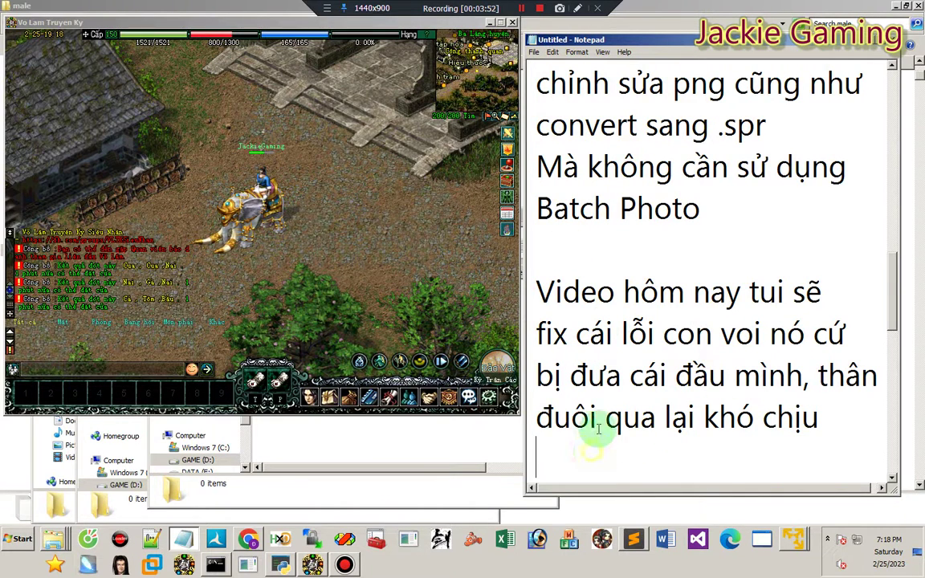
scroll(591, 364, "down", 2)
key("Return")
type("ok")
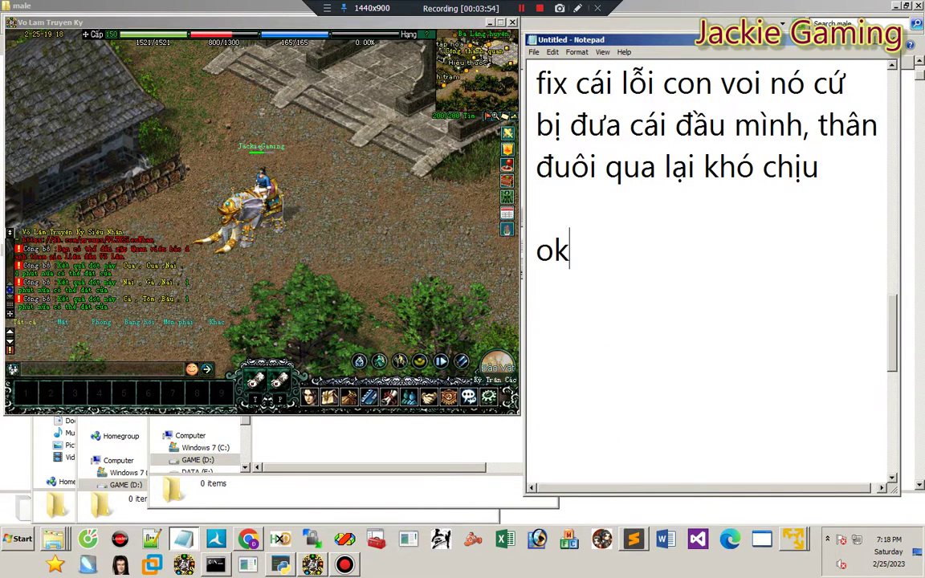
key("Return")
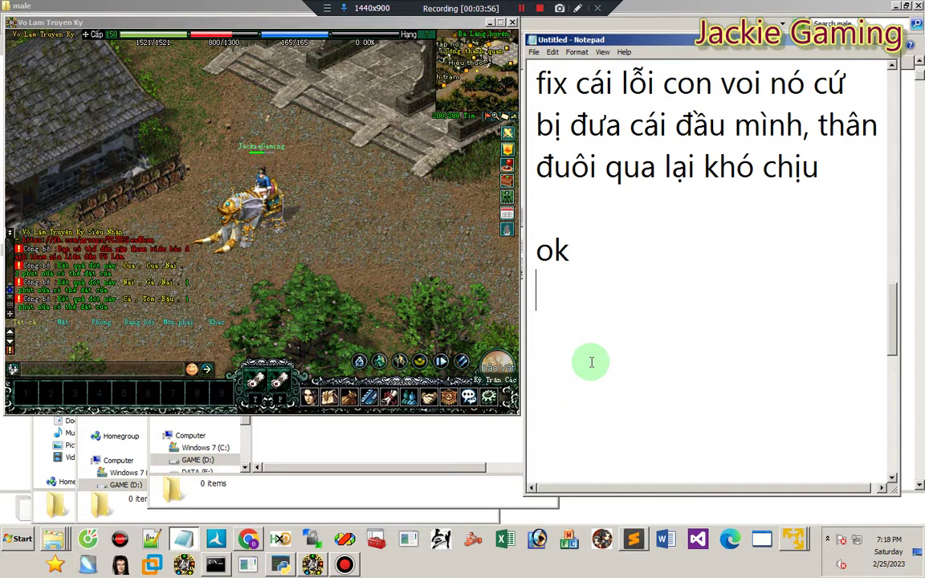
Step: Write "Con voi thì spr" and "của nó gồm các file sau" on two new lines of the note
type("Co")
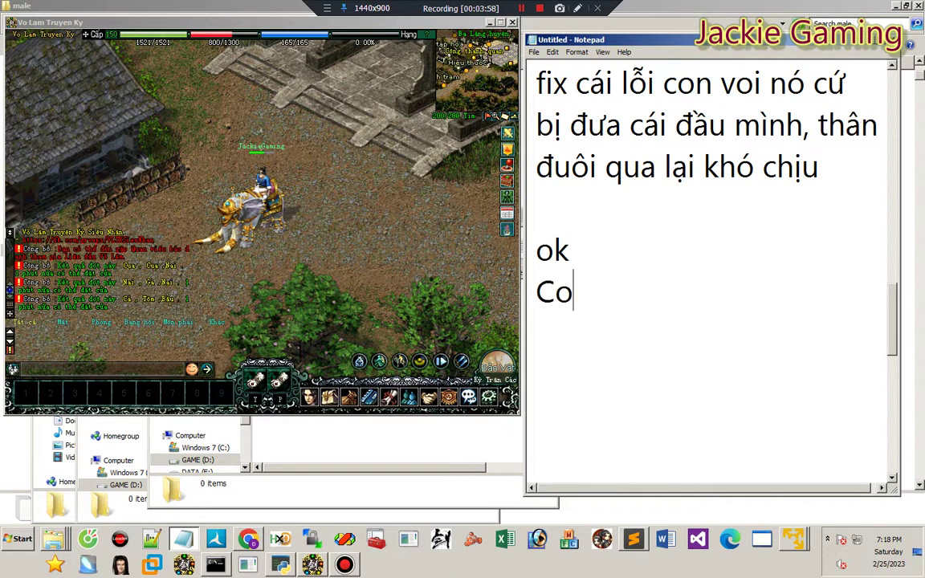
type("n voi thì spr")
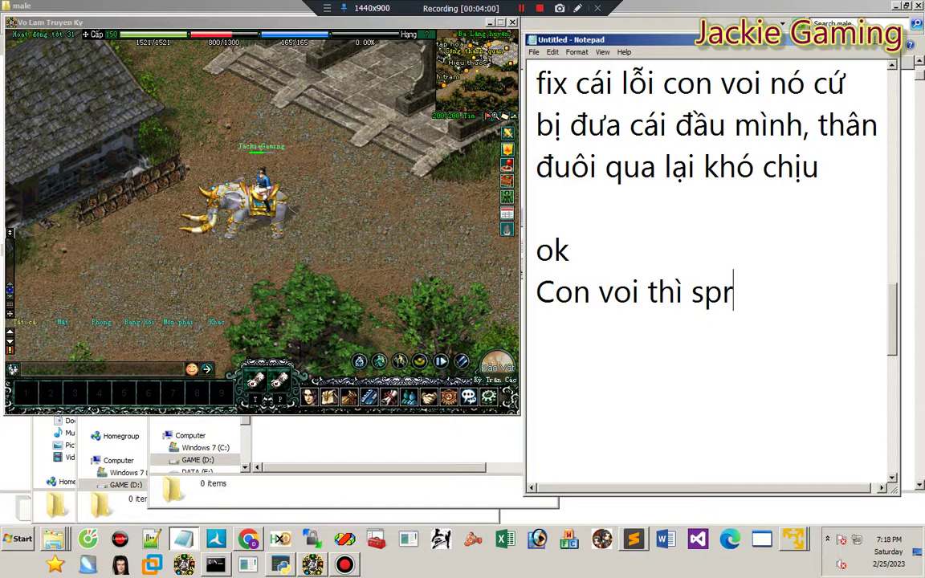
key("Return")
type("củ a n")
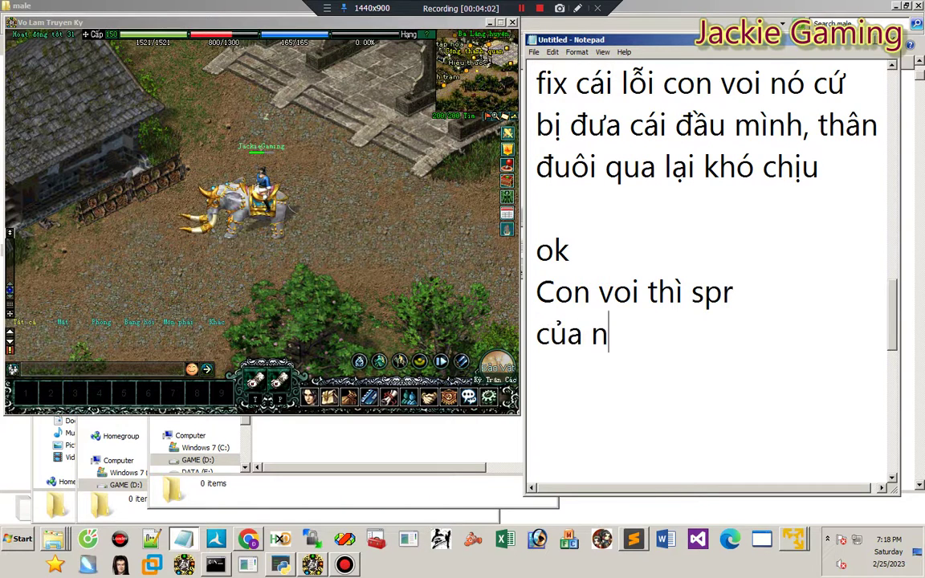
type("ó gồm cac file sau")
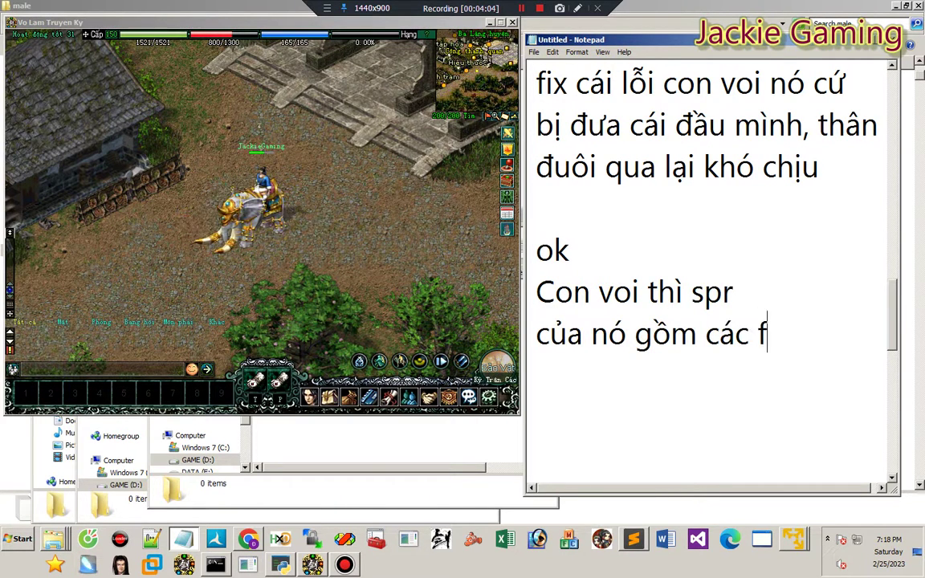
key("Return")
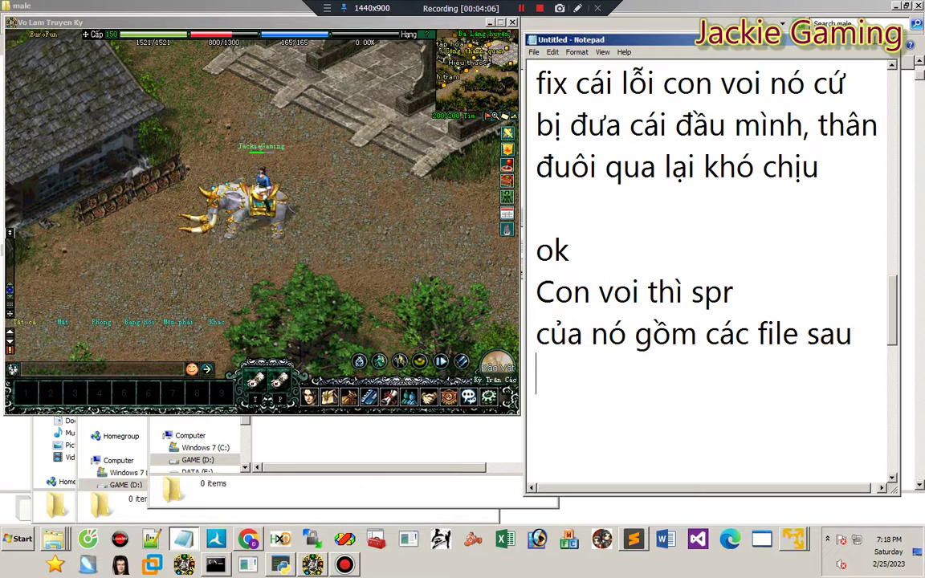
Step: Copy the first elephant sprite's file name from the male folder into the note as "daxiang01_hb_ra01.spr", followed by a line "....."
right_click(63, 538)
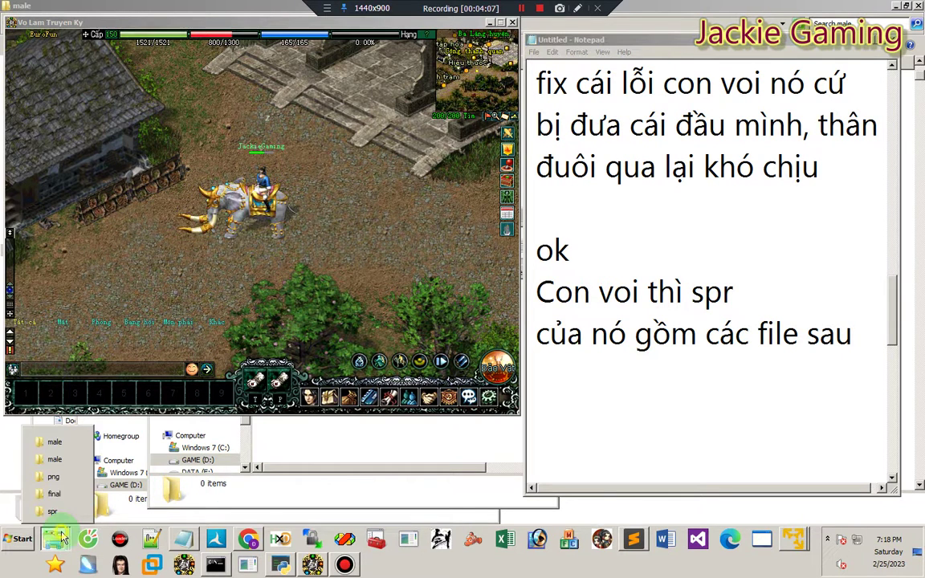
left_click(62, 450)
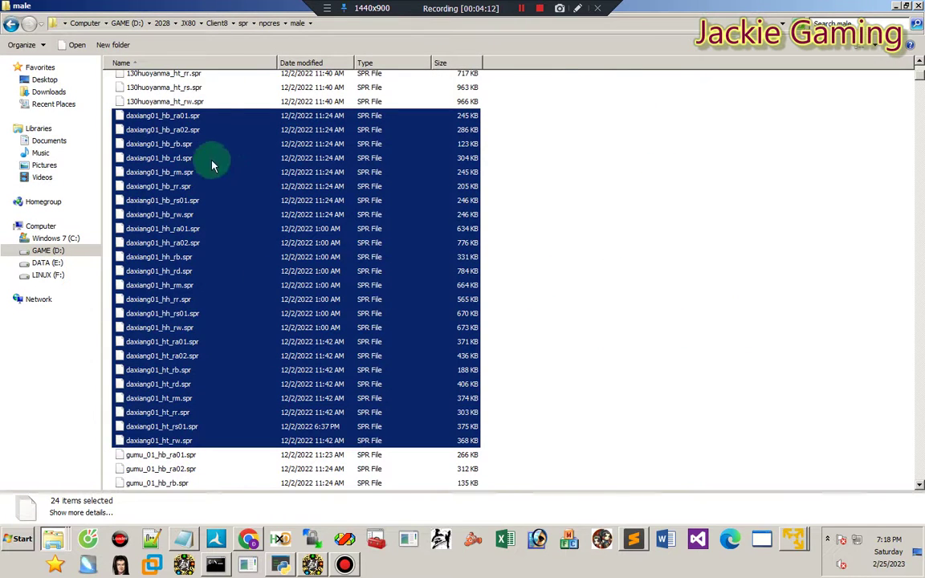
left_click(193, 116)
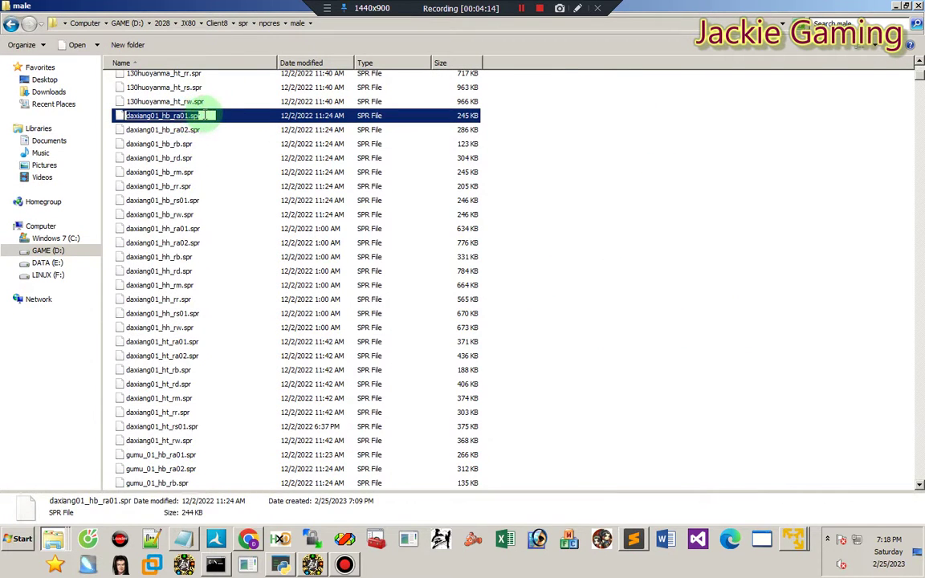
key("Escape")
key("alt+Tab")
key("alt+Tab")
key("alt+Tab")
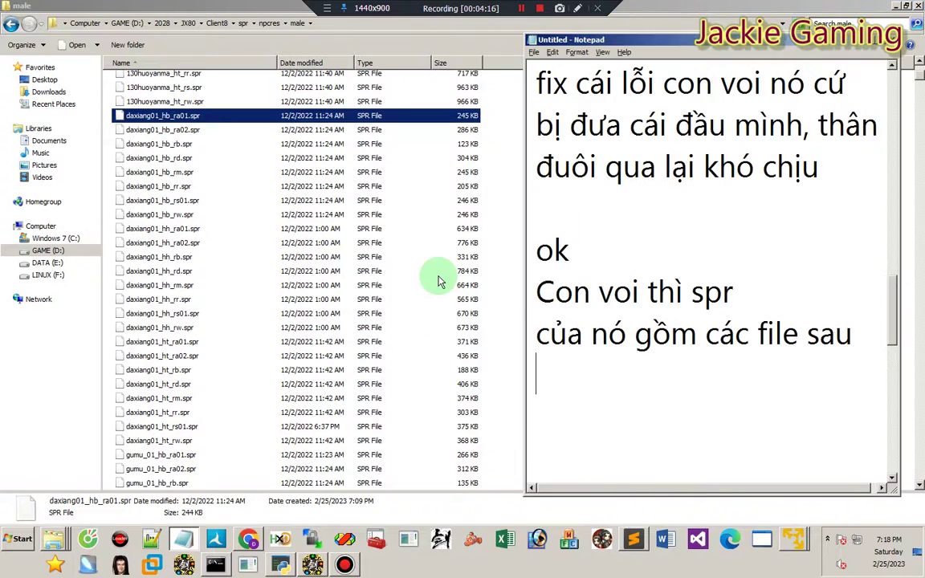
type("daxiang01_hb_ra01.sp")
key("Return")
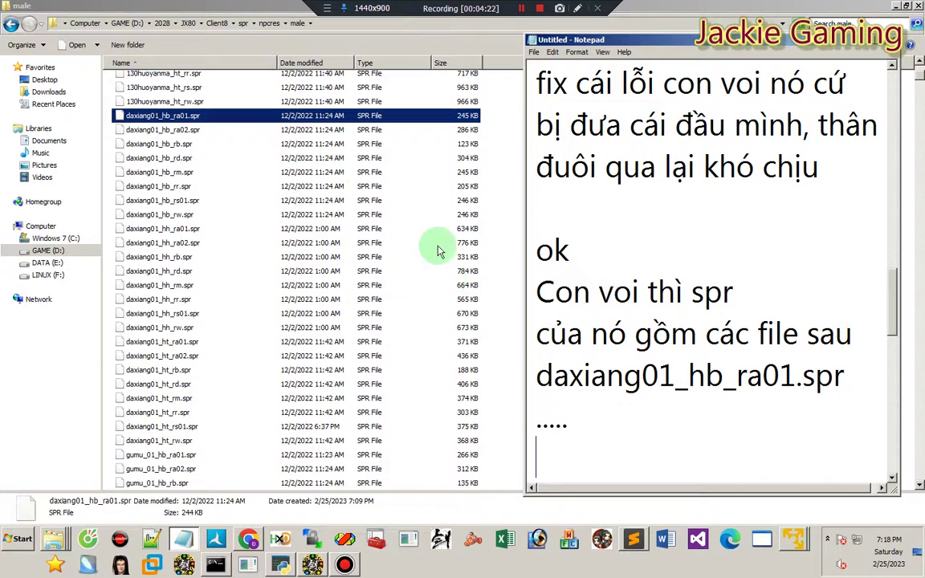
Step: Select all daxiang01 sprite files in the male folder, from daxiang01_hb_ra01.spr to daxiang01_ht_rw.spr, and return to the note
left_click(138, 116)
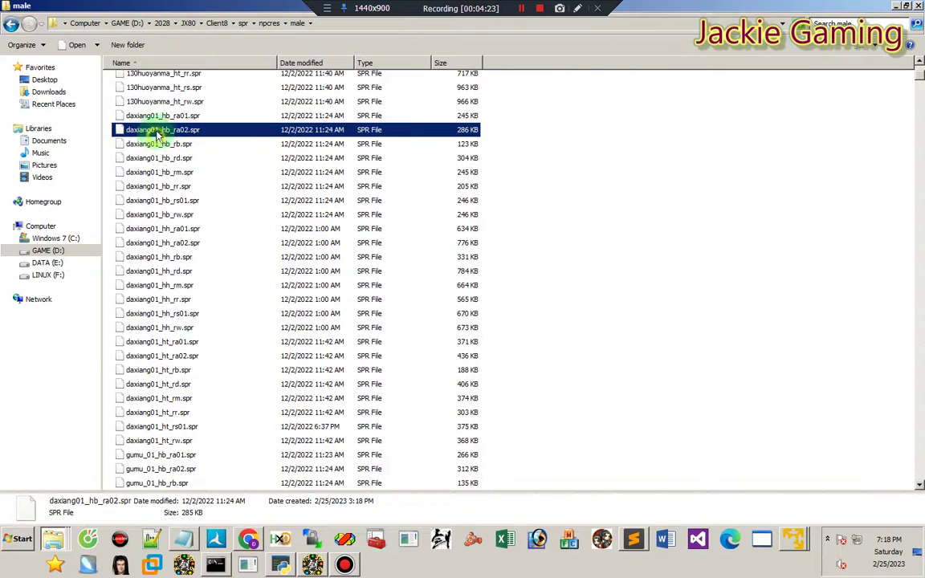
left_click(159, 440, "shift")
key("alt+Tab")
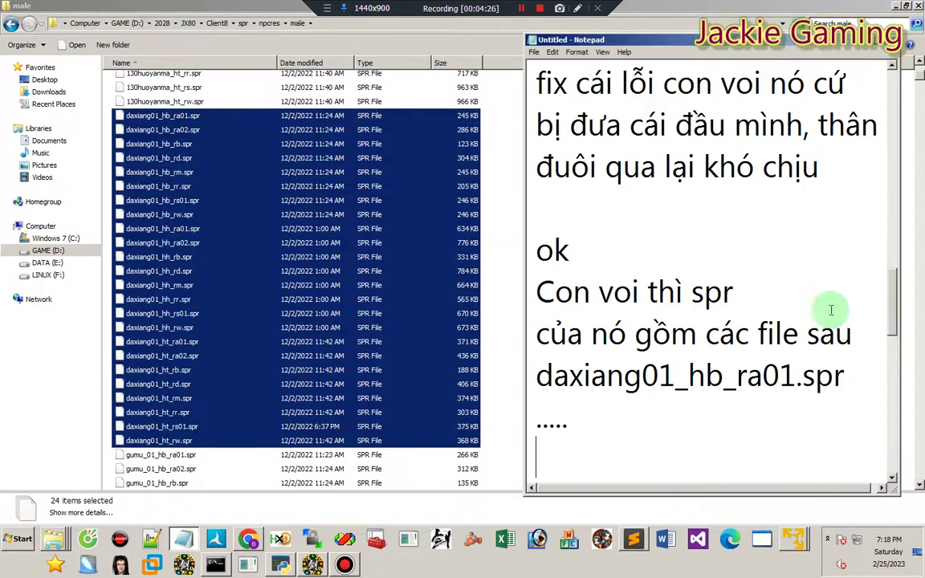
Step: Start JX SPR Viewer and load daxiang01_hb_ra01.spr from the male folder into it
left_click(128, 565)
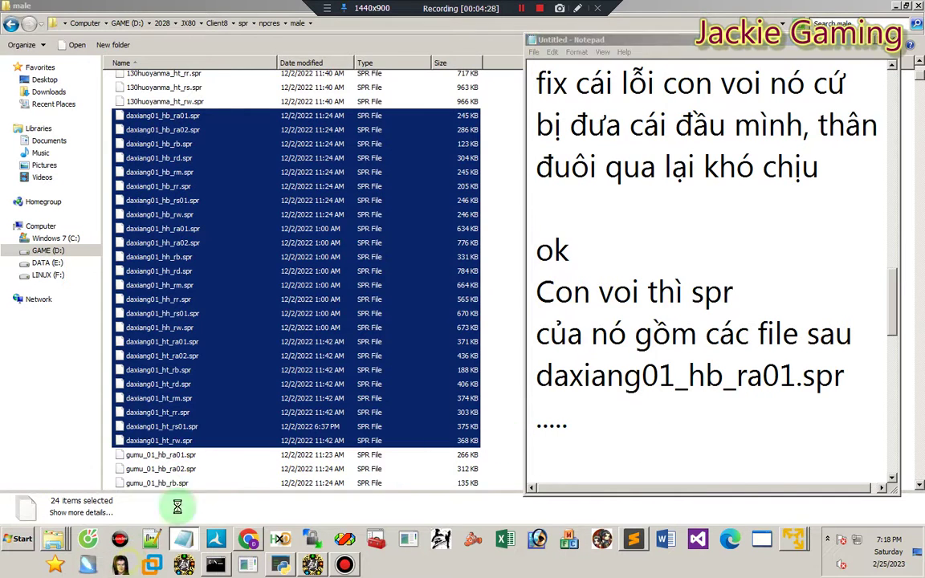
left_click_drag(541, 46, 563, 54)
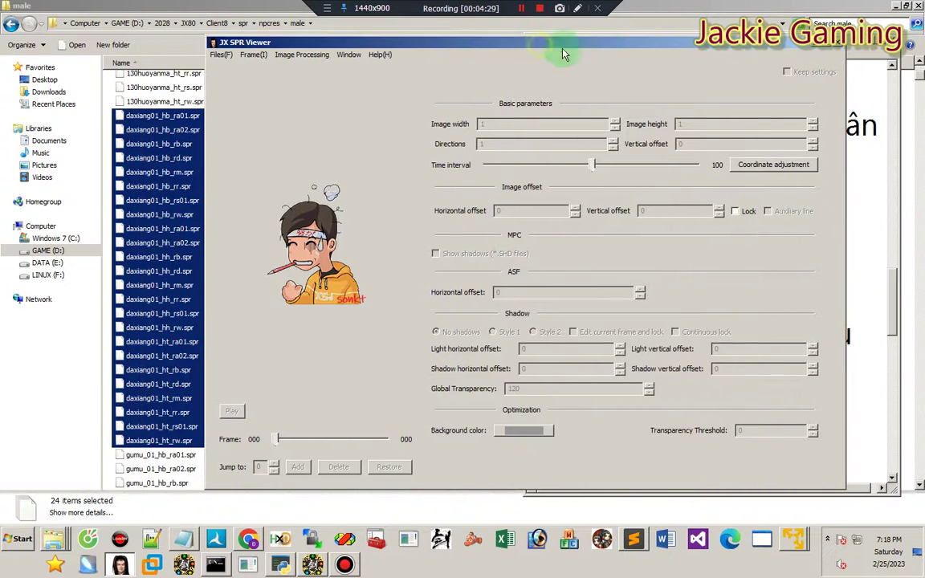
left_click(159, 116)
key("alt+Tab")
left_click_drag(163, 118, 368, 138)
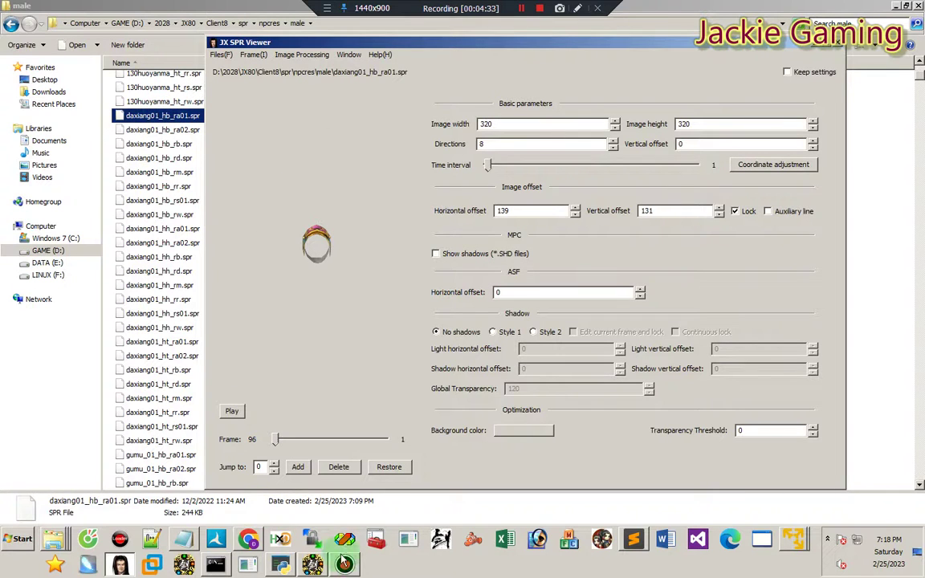
Step: In Notepad, add the lines "Cách chỉnh", "thì do tool chỉ mới" and "viết convert 1 file thôi" to the note
left_click(183, 538)
type("Ca")
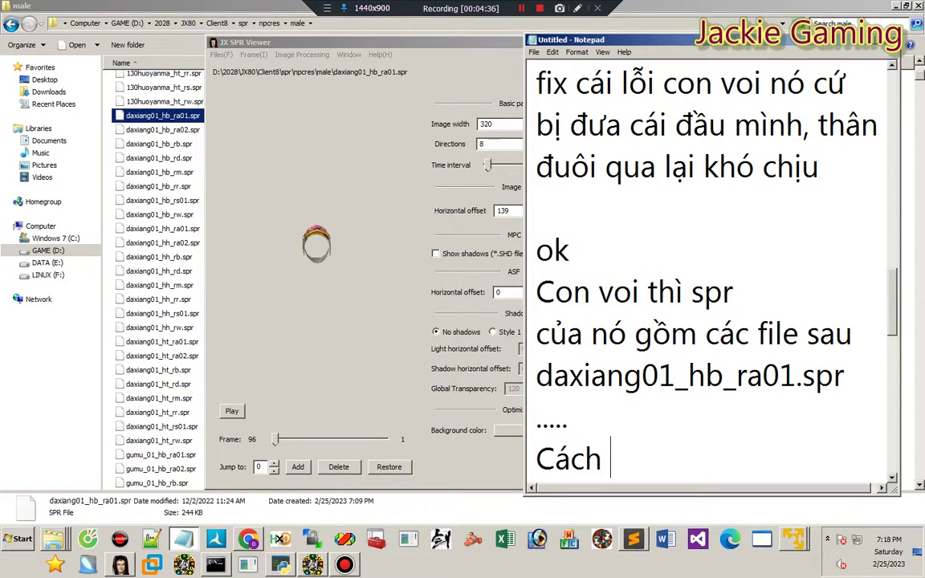
key("Return")
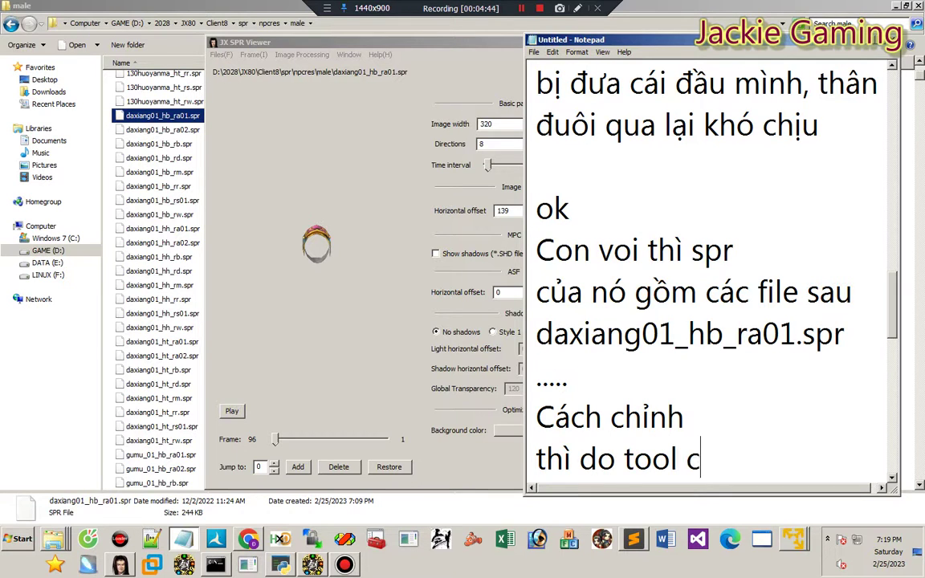
type("thì do tool chỉ mo")
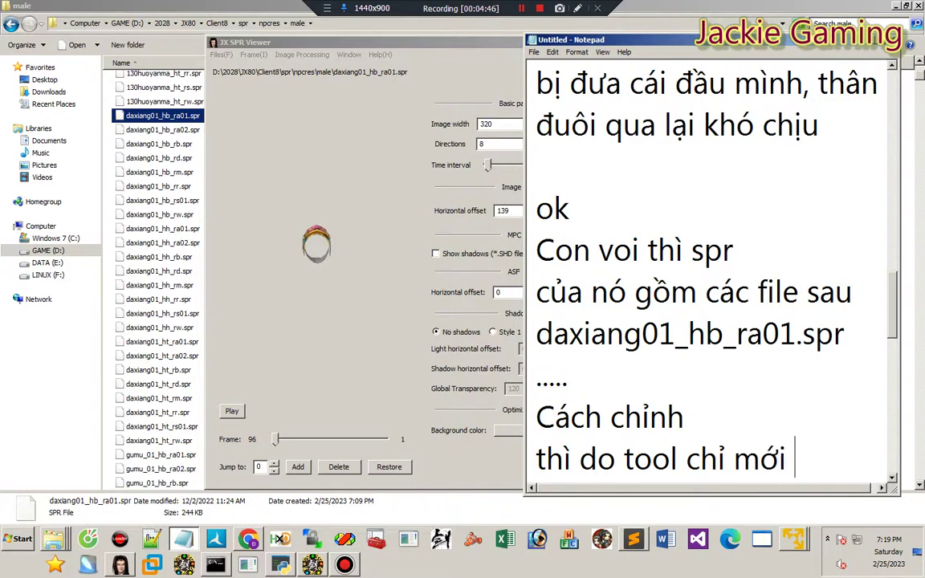
key("Return")
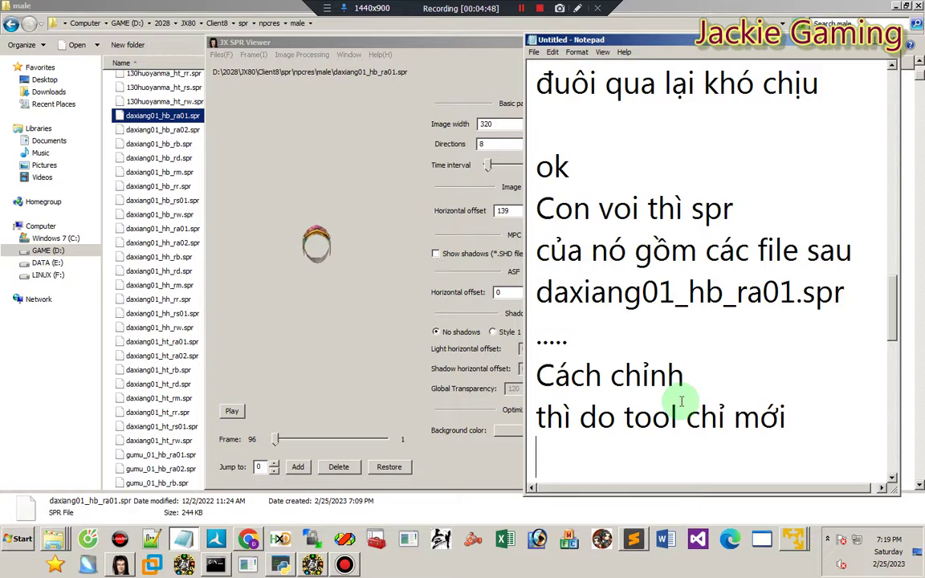
type("viết convert 1 fil")
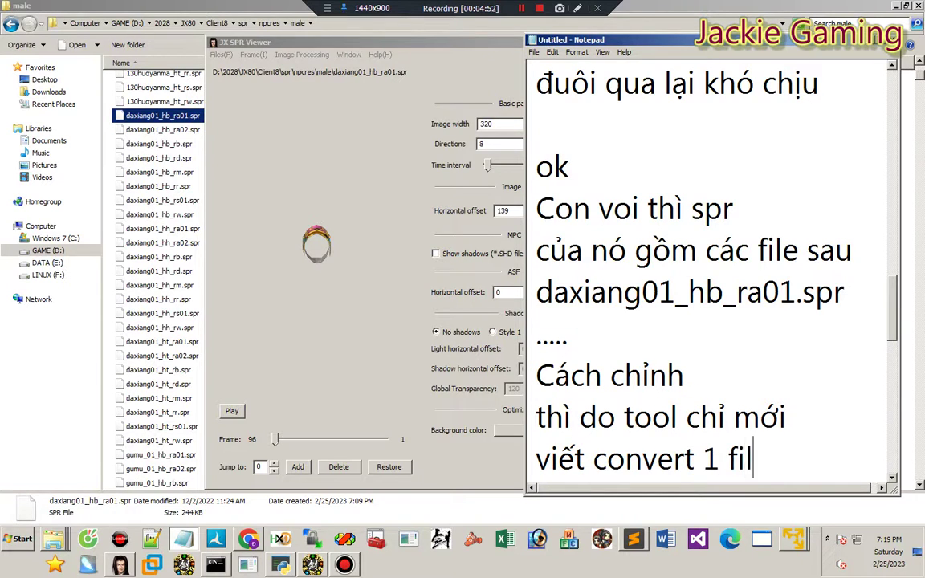
type("e tho")
key("Return")
scroll(681, 401, "down", 1)
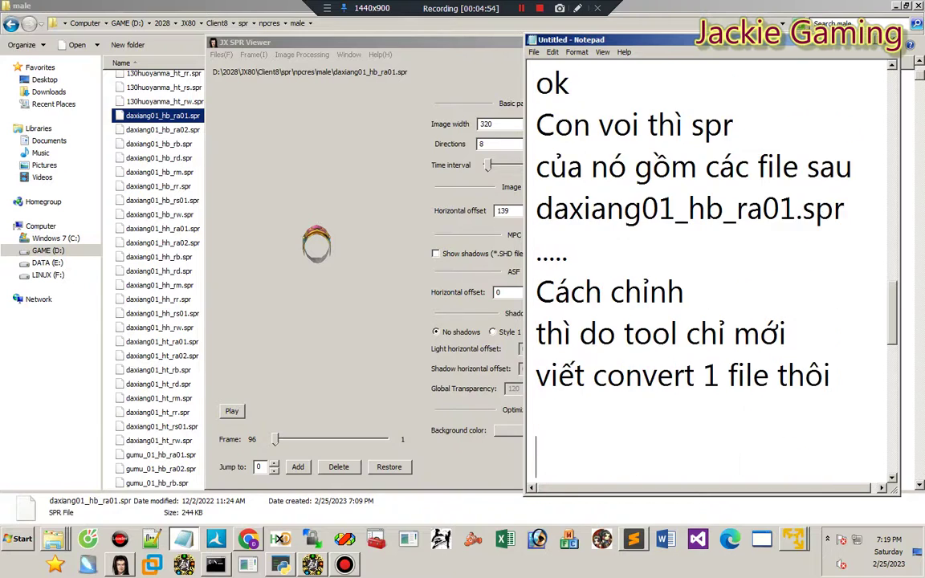
Step: Add the line "Nên sẽ làm thủ công" to the note, removing the stray word "Nhưng" below it
type("Nê")
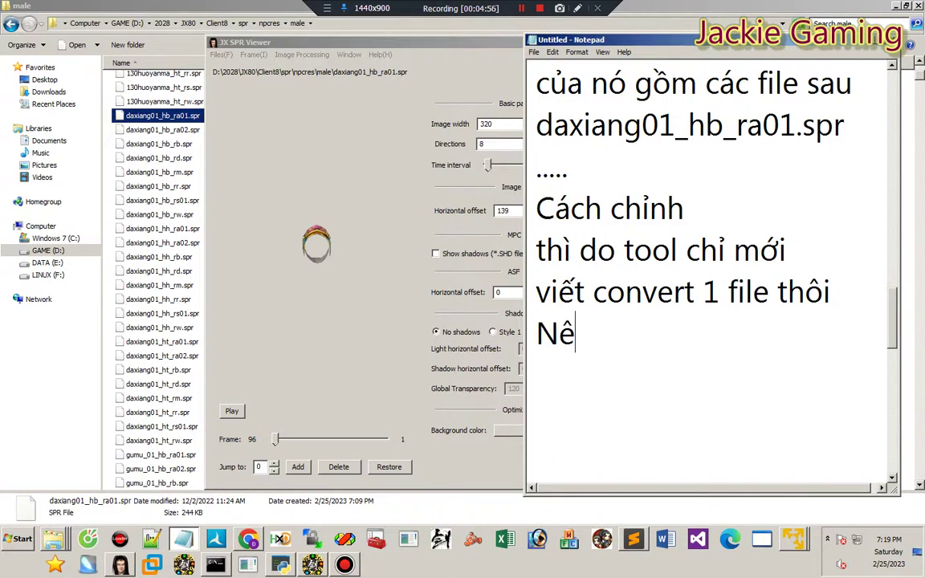
type("n sẽ làm thủ c")
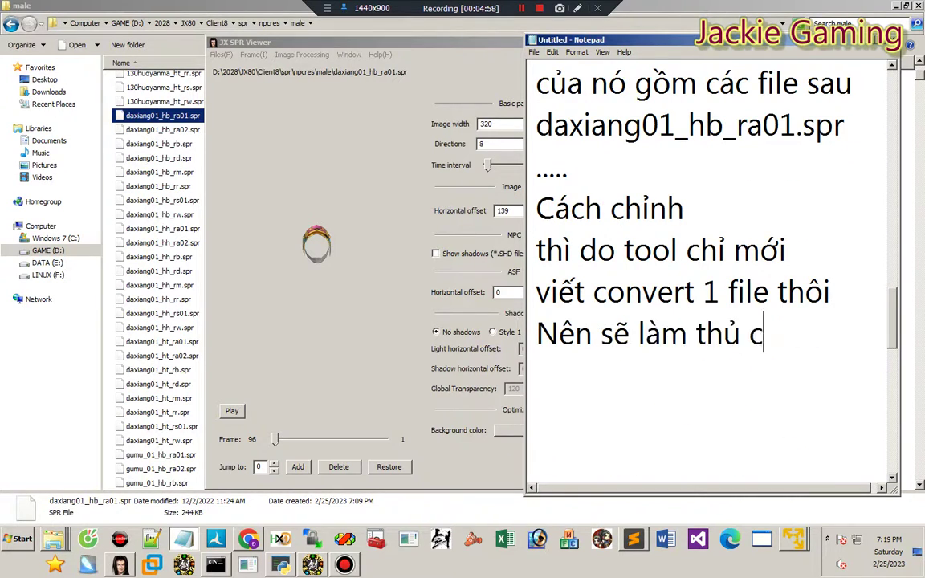
type("ông Nhưng")
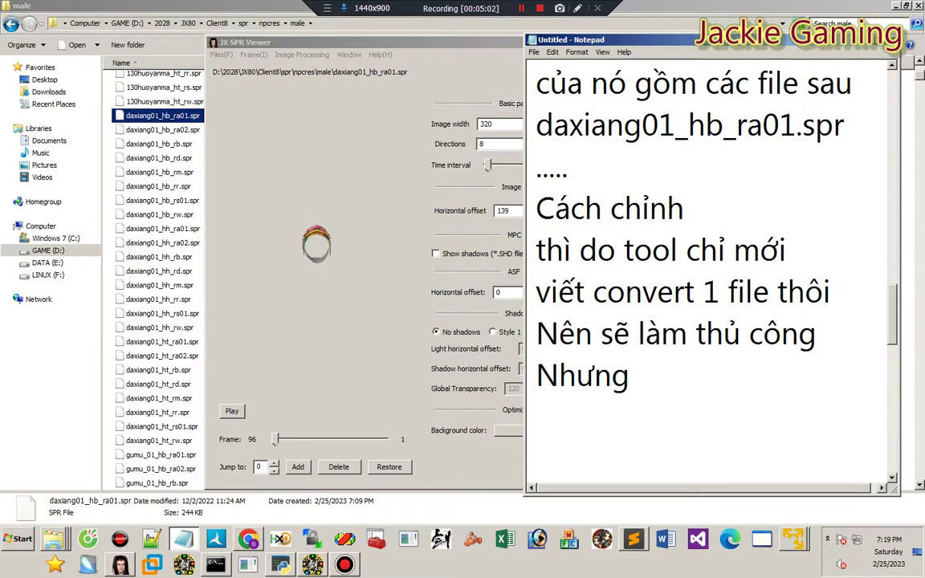
key("shift+Home")
key("BackSpace")
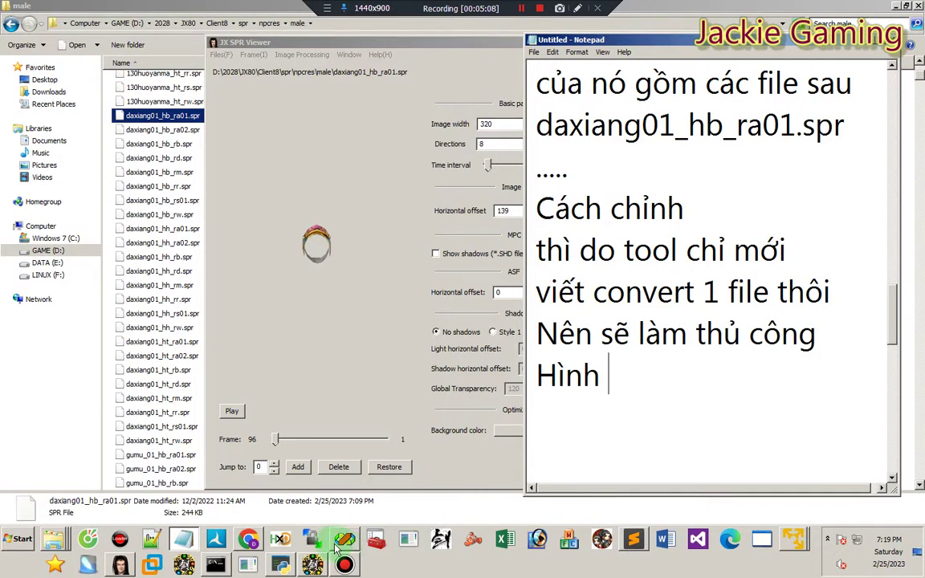
Step: Bring the running game with the elephant mount to the front and add the line "Hình thú cưỡi bị giật wa" to the Notepad note
left_click(311, 564)
left_click(654, 383)
type("Hình ")
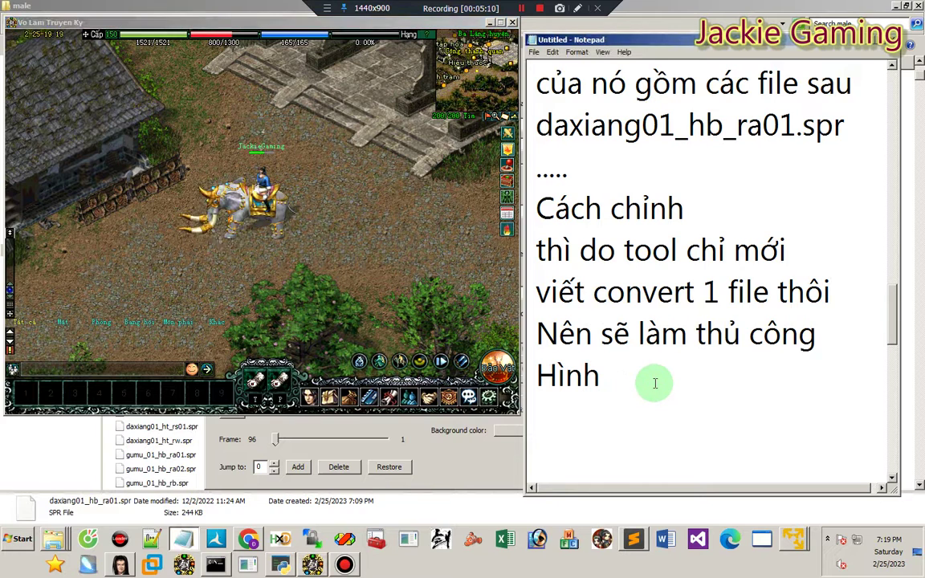
type("thú c")
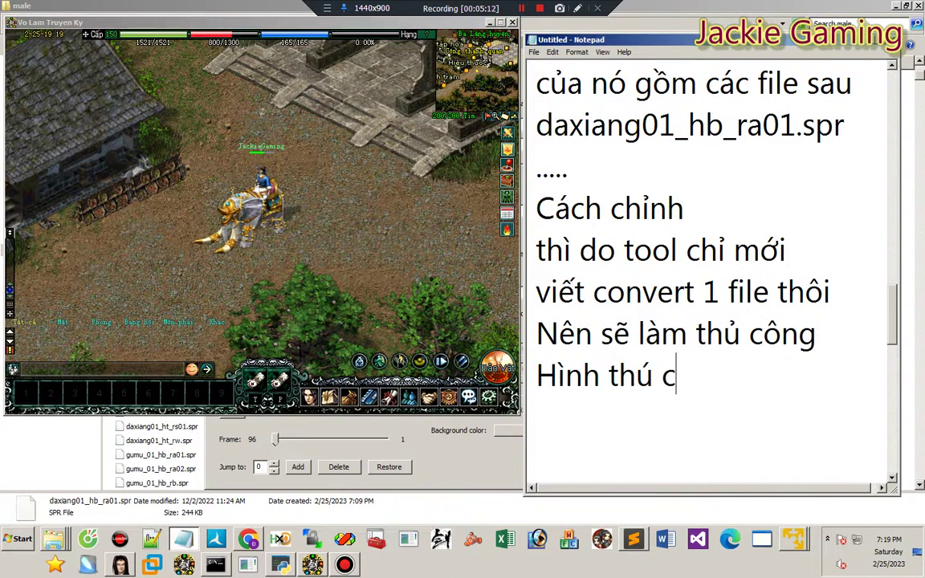
type("ưỡi bị ")
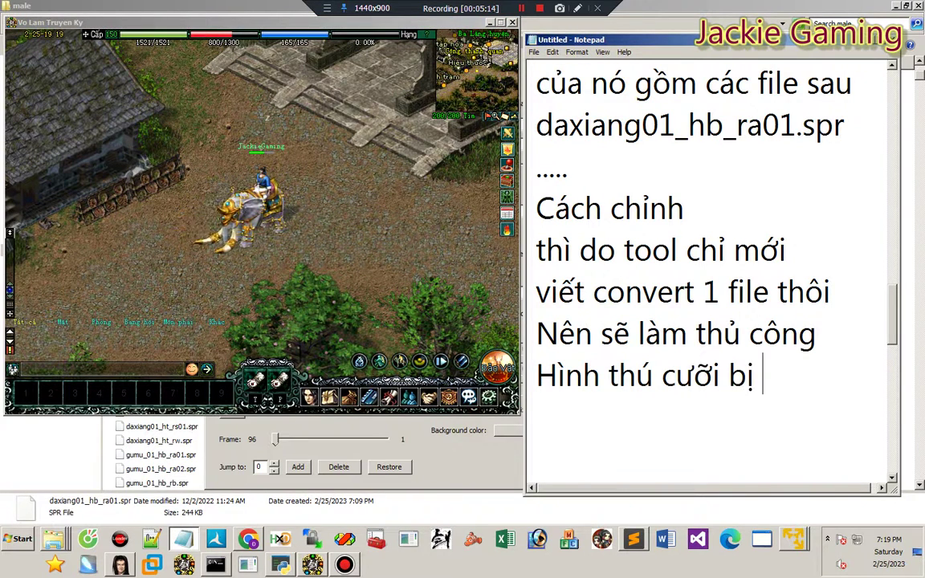
type("giật gi")
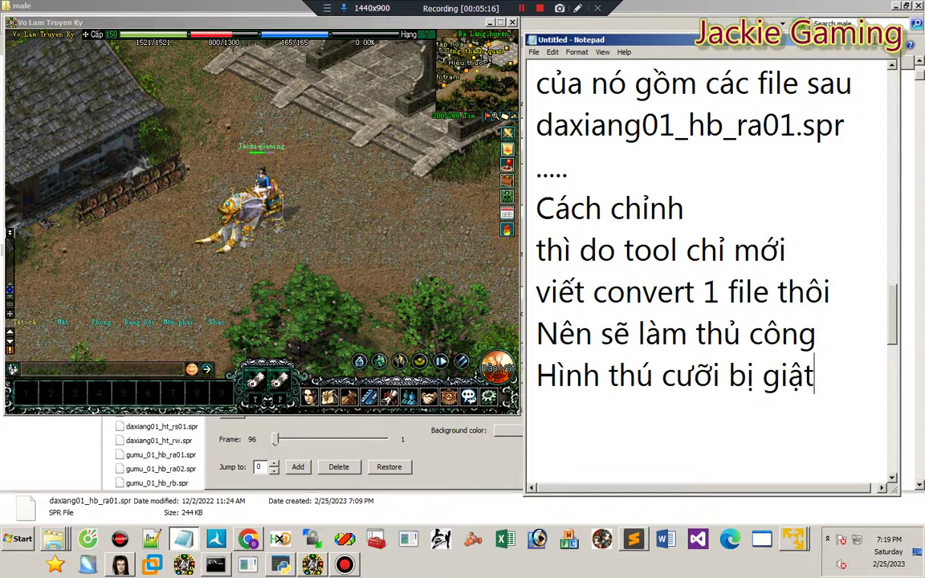
key("BackSpace")
type("wa")
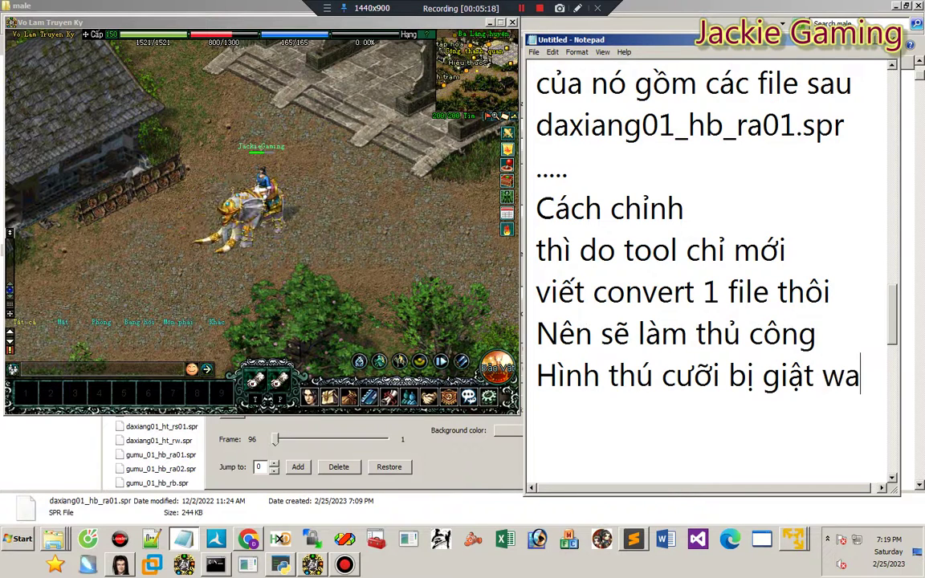
key("Return")
Step: Add the lines "giật lại là do số lượng", "frame của spr đó nó có" and "96 frame" to the note
type("giat g")
key("BackSpace")
type("lại là do")
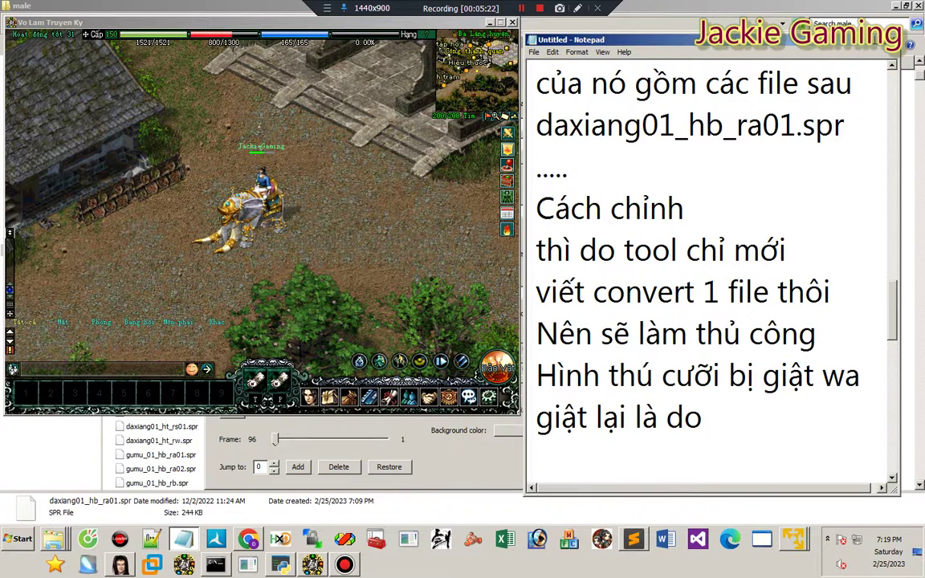
type(" số lướ")
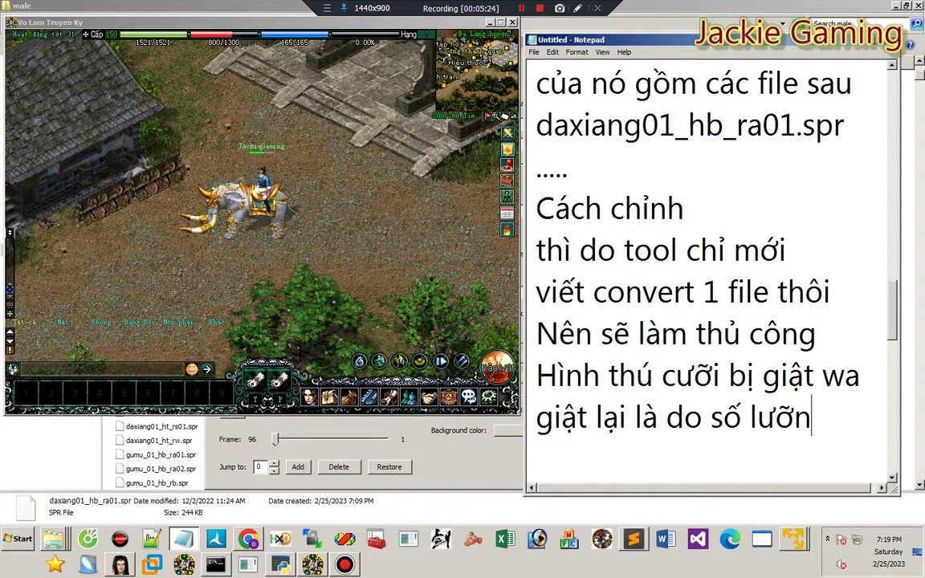
type("j")
type("fram")
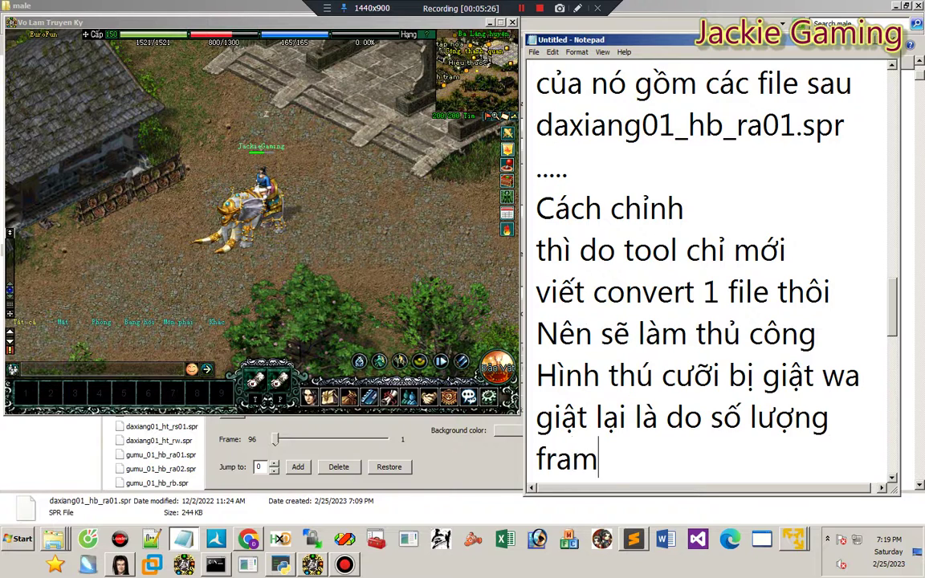
type("e của spr ")
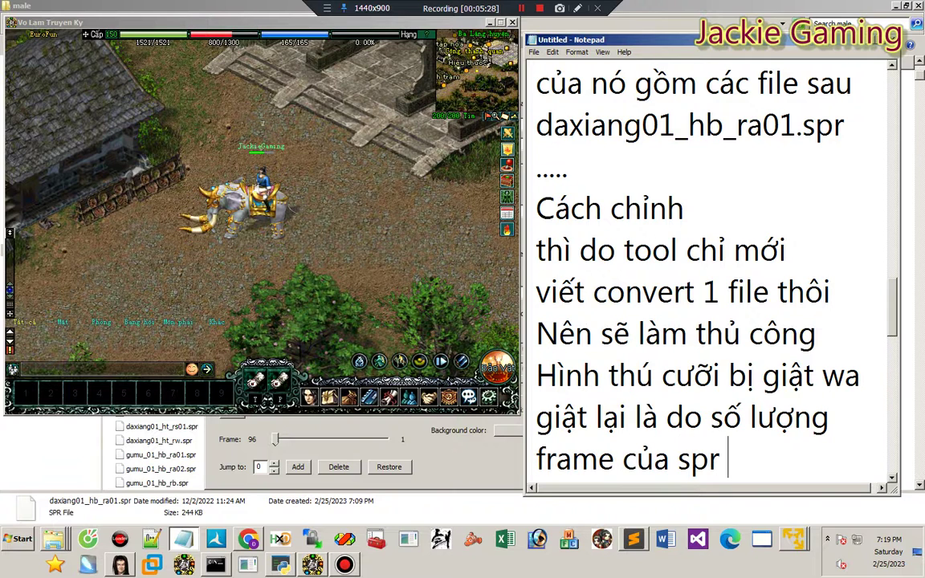
type("đó nó")
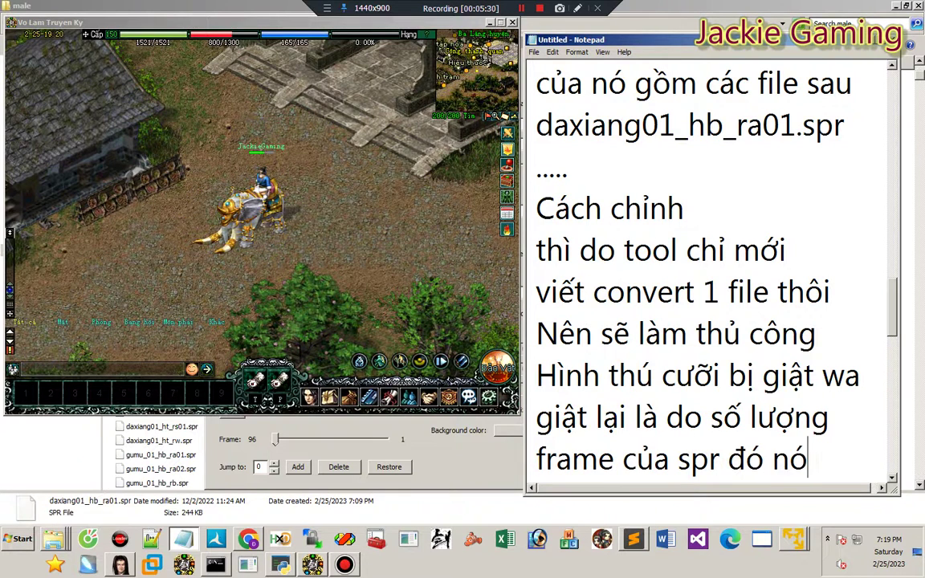
type(" coó")
key("Return")
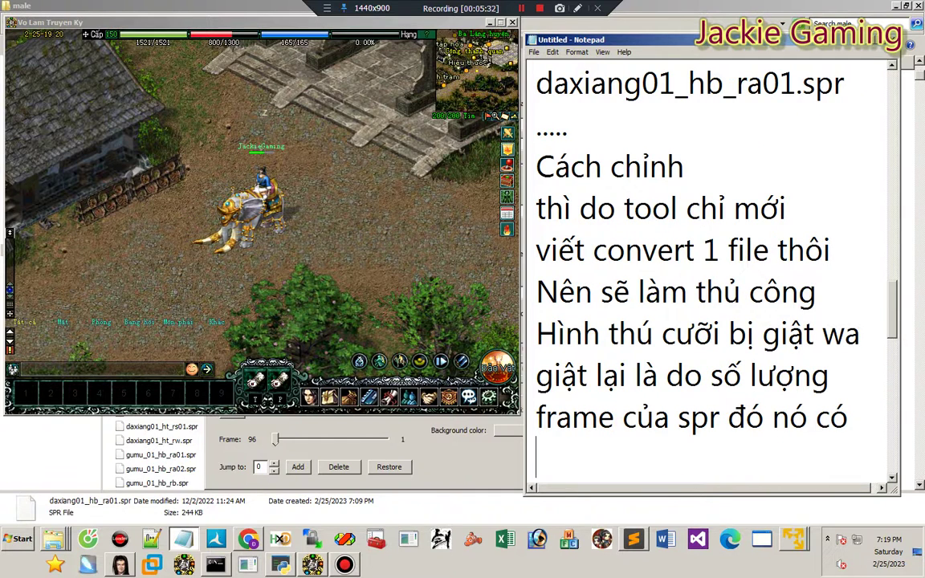
type("96 frame")
key("Return")
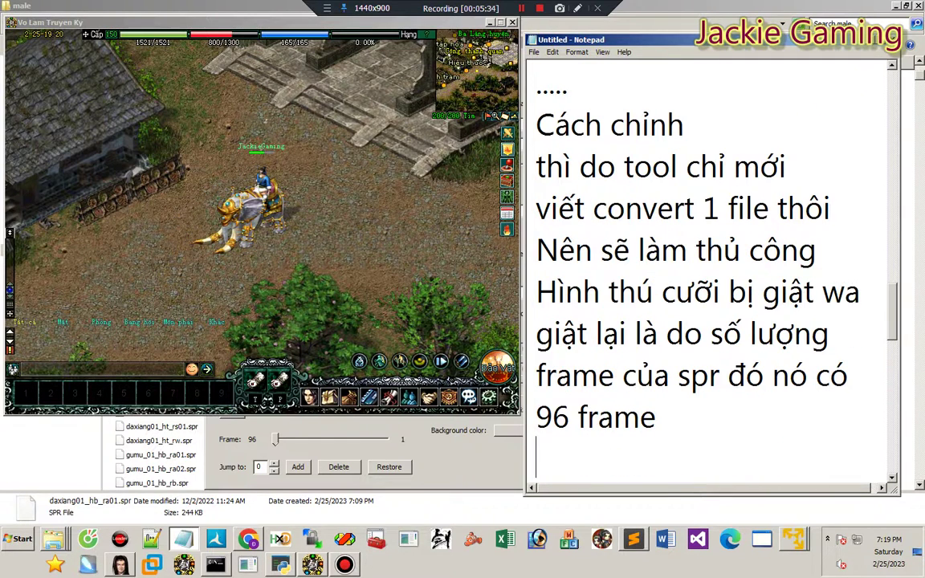
Step: Add the lines "Giờ sẽ xem spr nào", "có đúng số frame đó" and "thì convert" to the note
type("Gio")
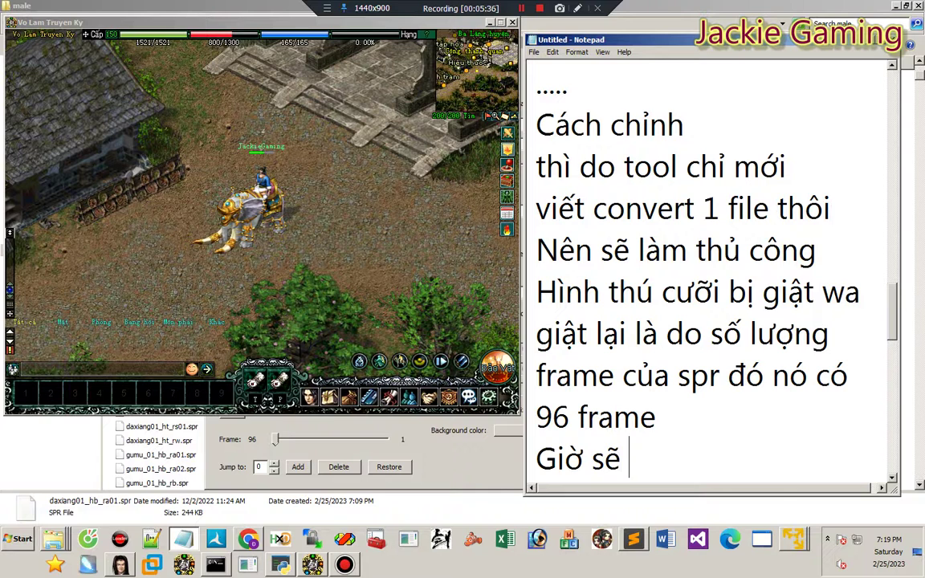
type(" sẽ xem spr nào")
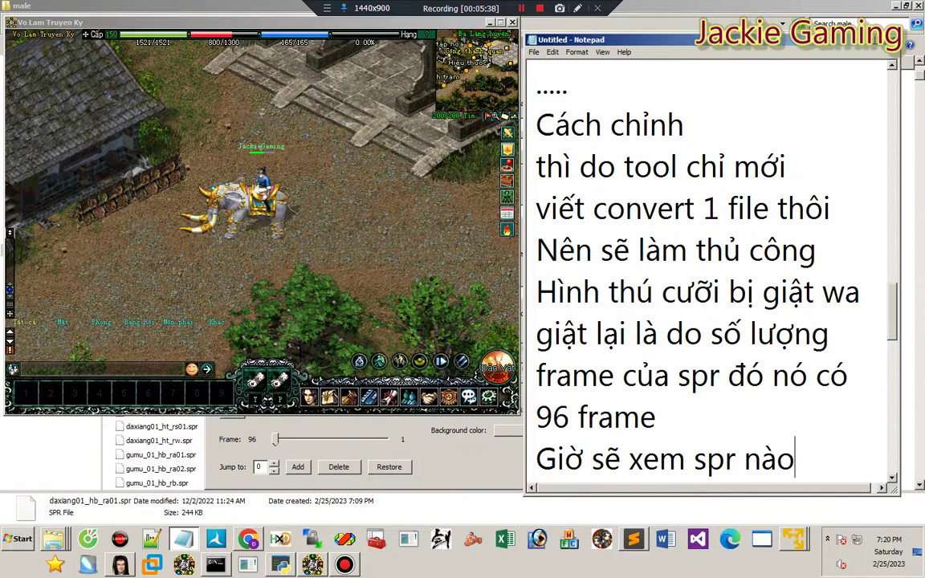
key("Return")
type("có đúng ")
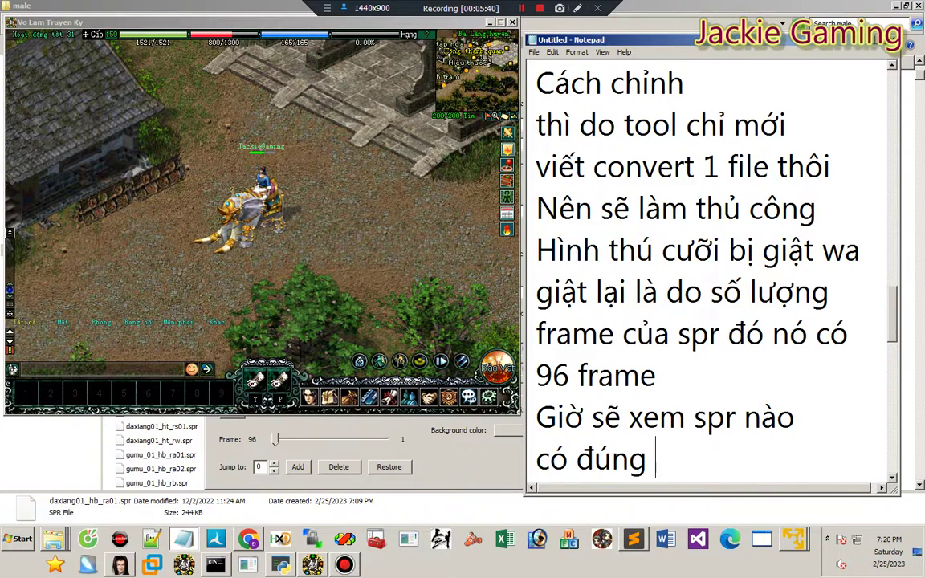
type("số frame đó")
key("Return")
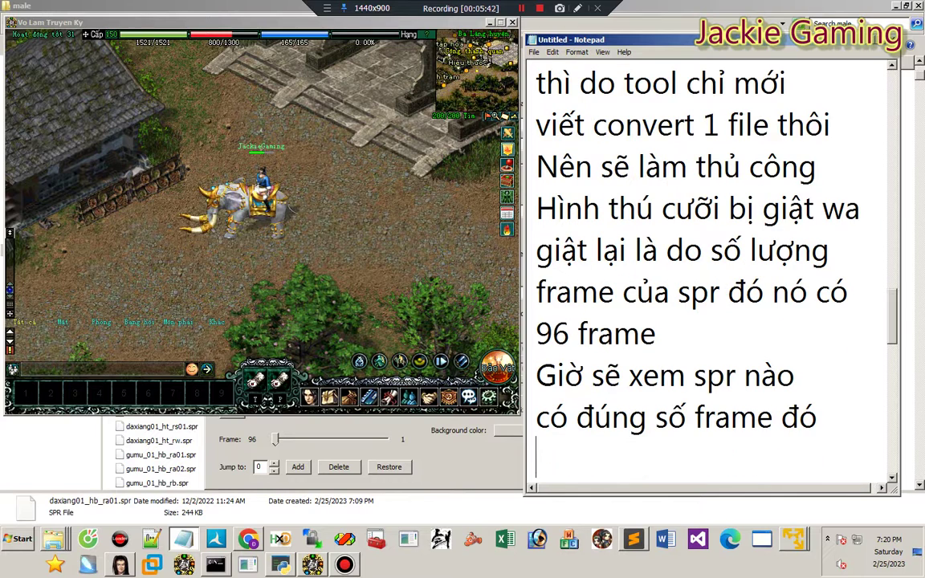
type("thì convert")
key("Return")
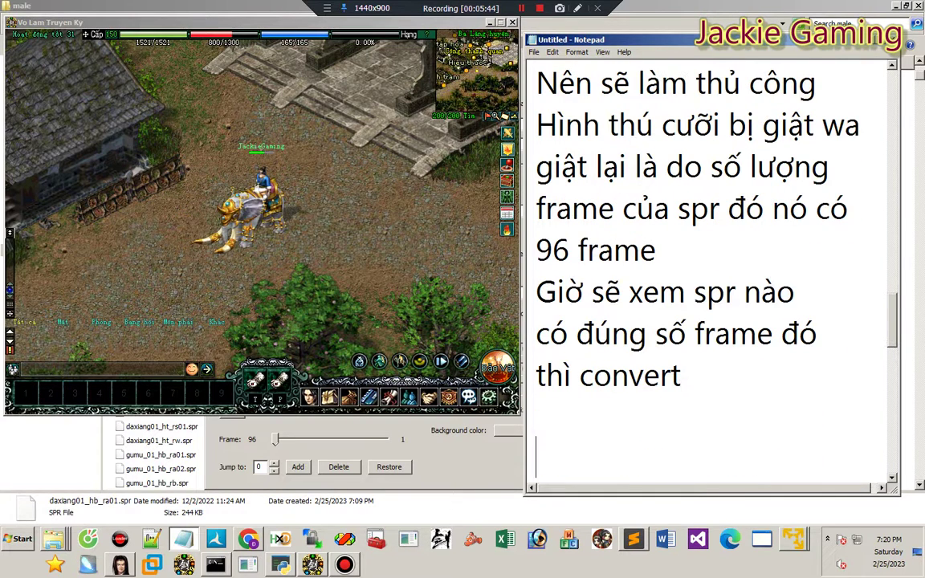
Step: Add the lines "Tui xài 2 tool", "jxsprviewer để export" and "sang png" to the note
type("Tui ")
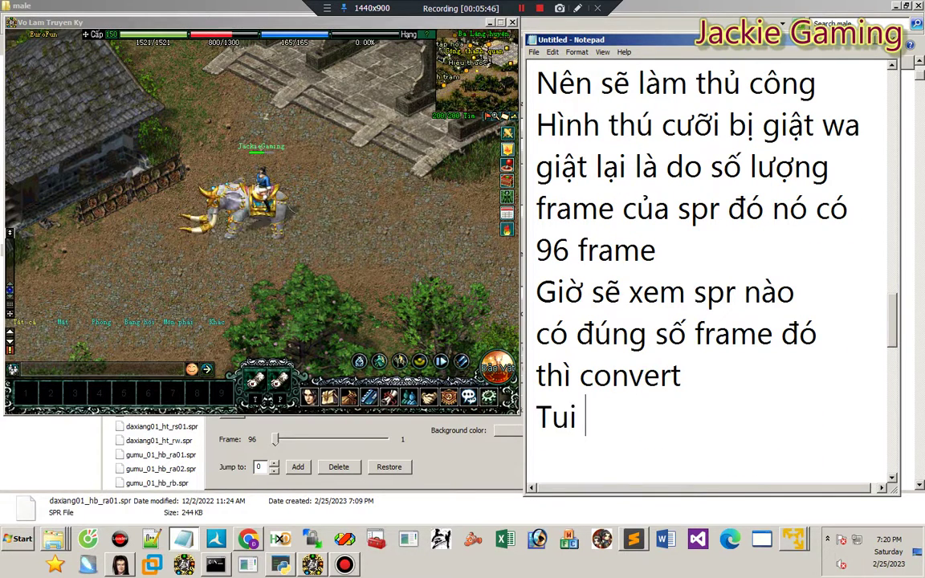
type("xài 2 tool")
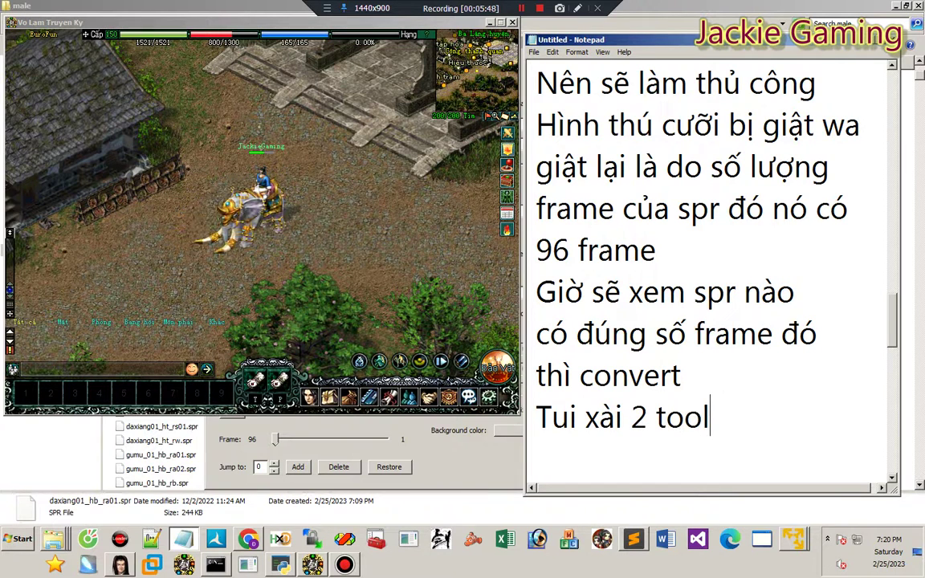
key("Return")
type("jxsprvi")
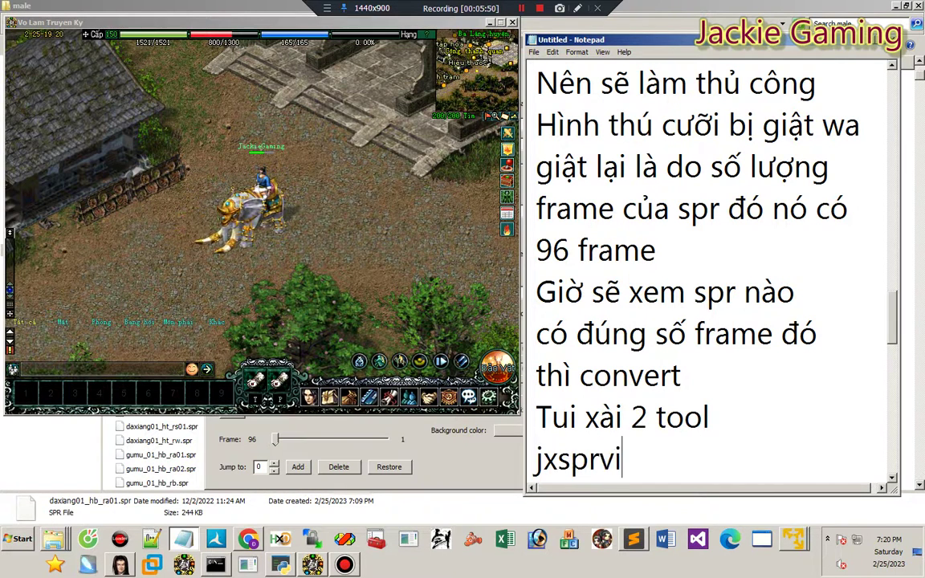
type("we")
key("BackSpace")
key("BackSpace")
type("ewer để")
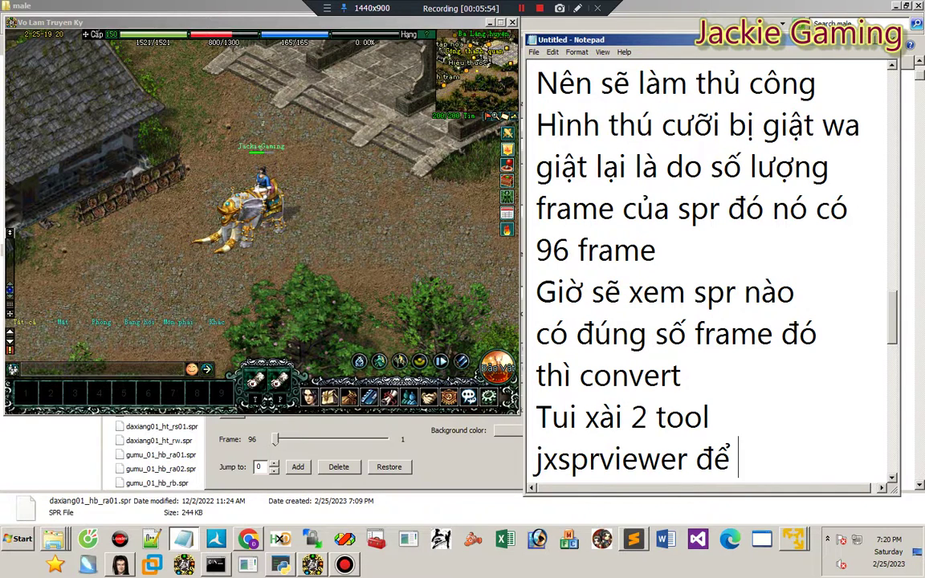
type(" export")
key("Return")
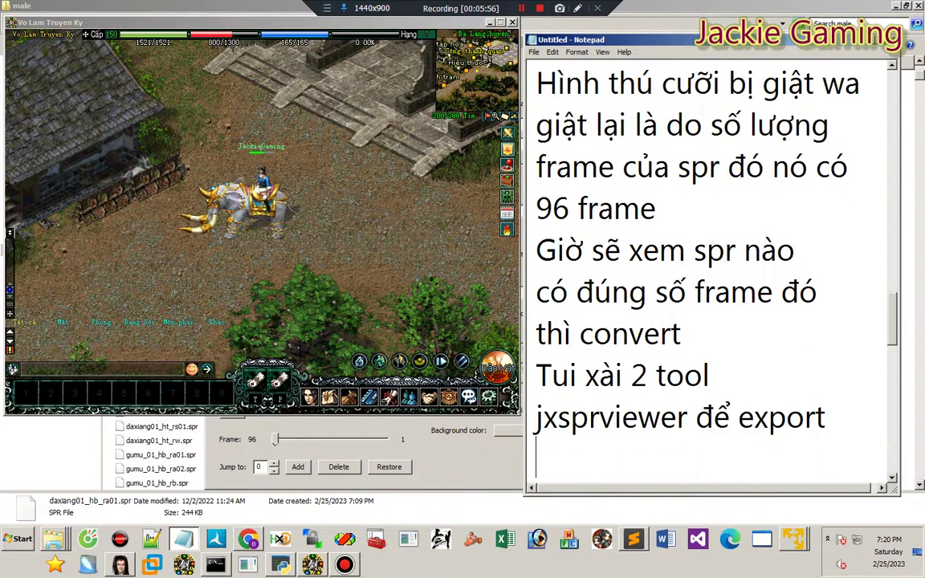
type("sang png")
key("Return")
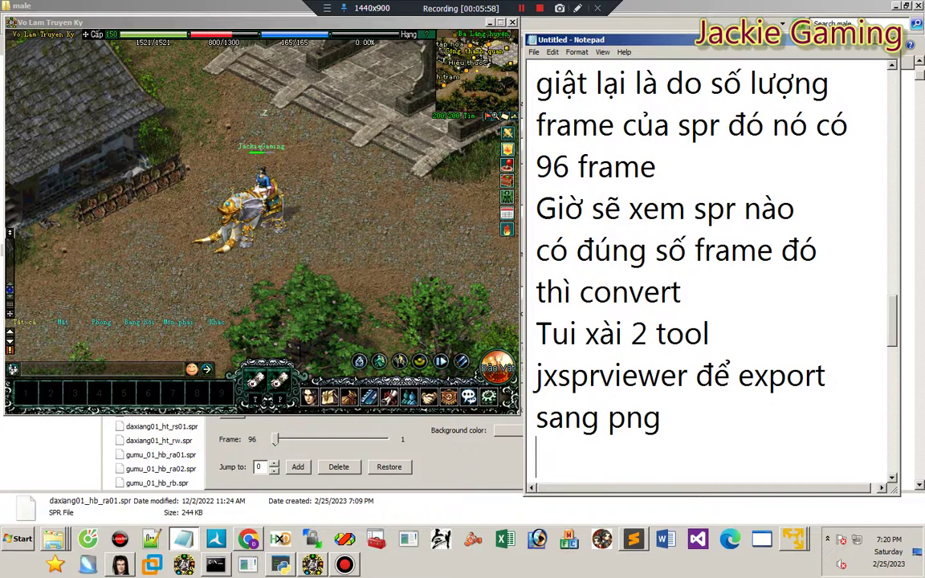
Step: Add the lines "sau đó dùng tool python", "tui viết để convert ngược" and "lại spr." to the note, followed by an empty line
type("sau đó dù")
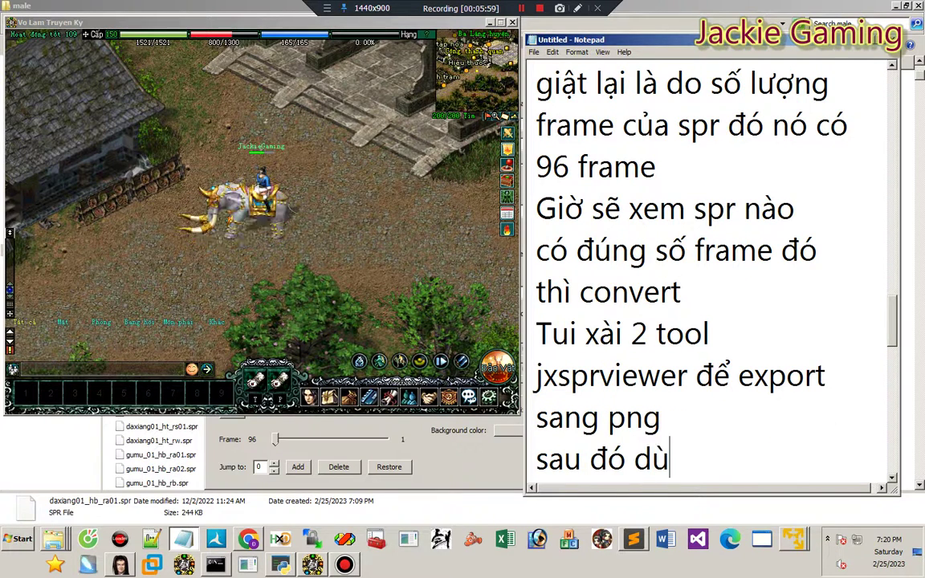
type("ng tool python")
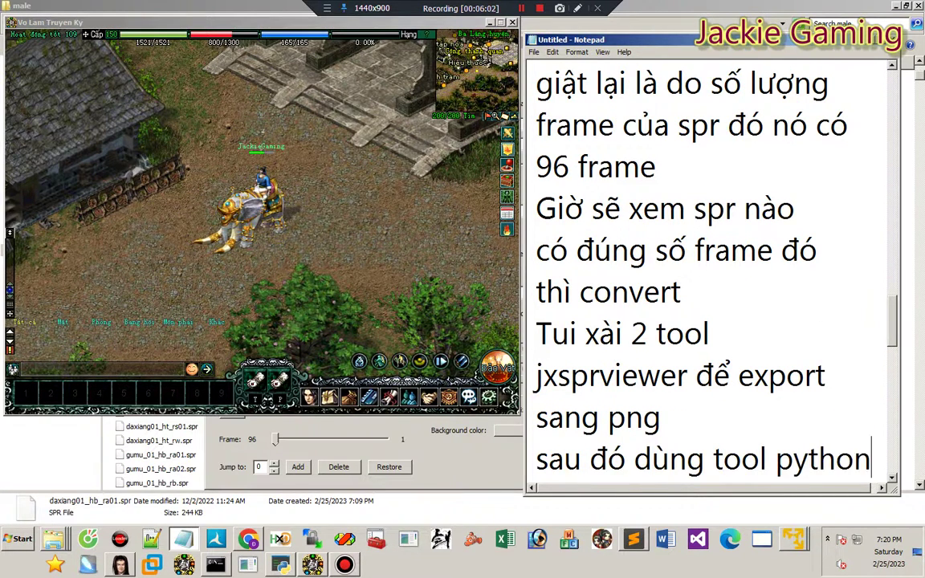
key("Return")
type("tui viết để ")
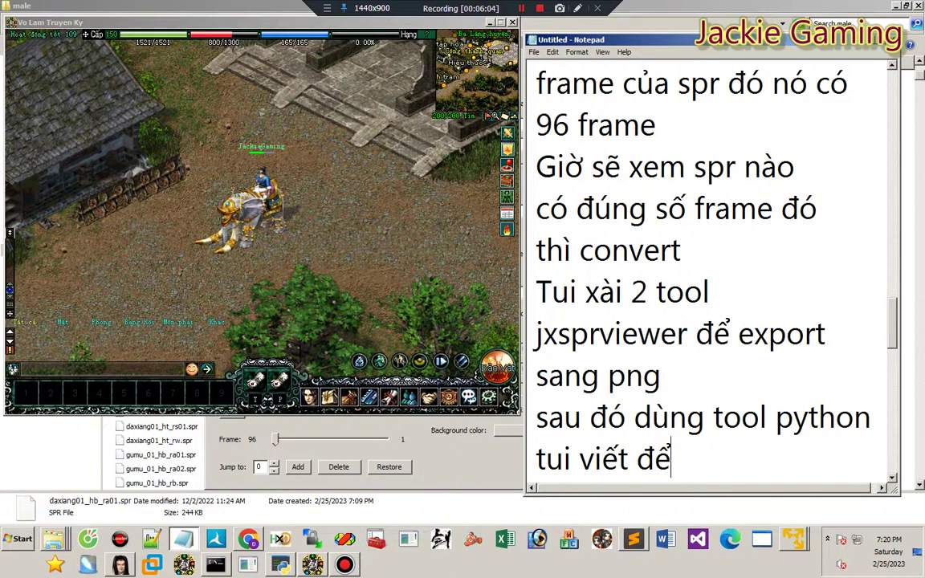
type("convert ngượ")
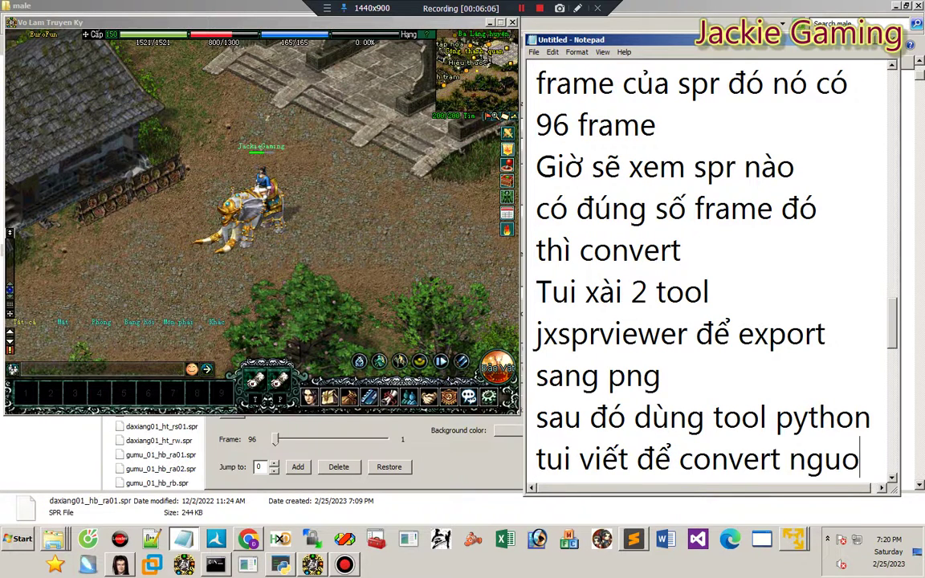
type("c")
key("Return")
type("lại sp")
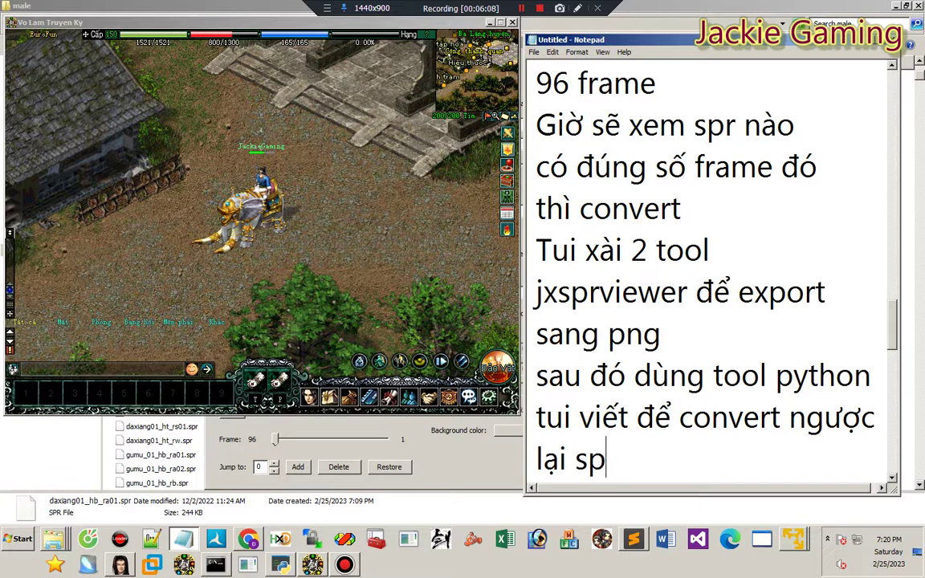
type("r.")
key("Return")
key("Return")
left_click(654, 383)
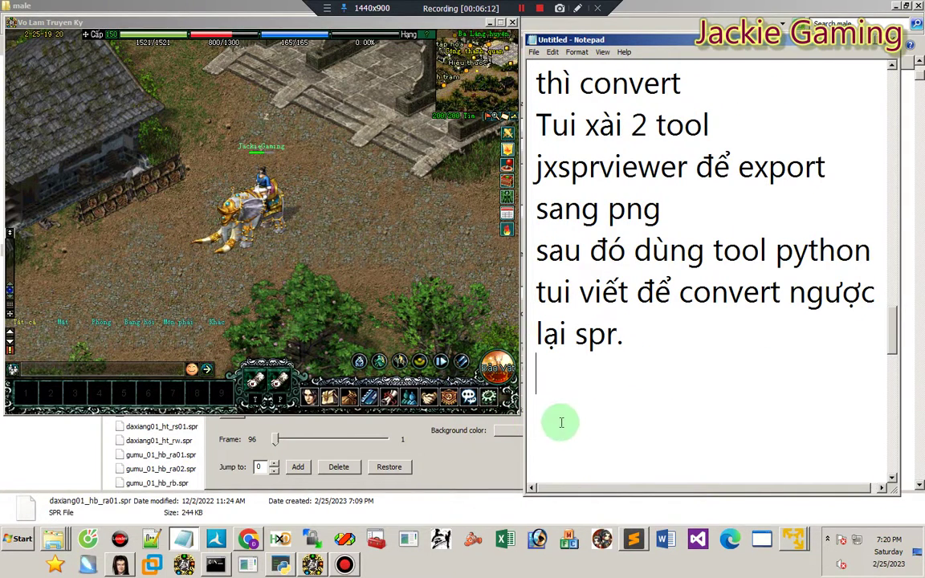
Step: Switch to JX SPR Viewer, open its file browser clear of the sprite preview and bring the daxiang01 files into view
left_click(390, 468)
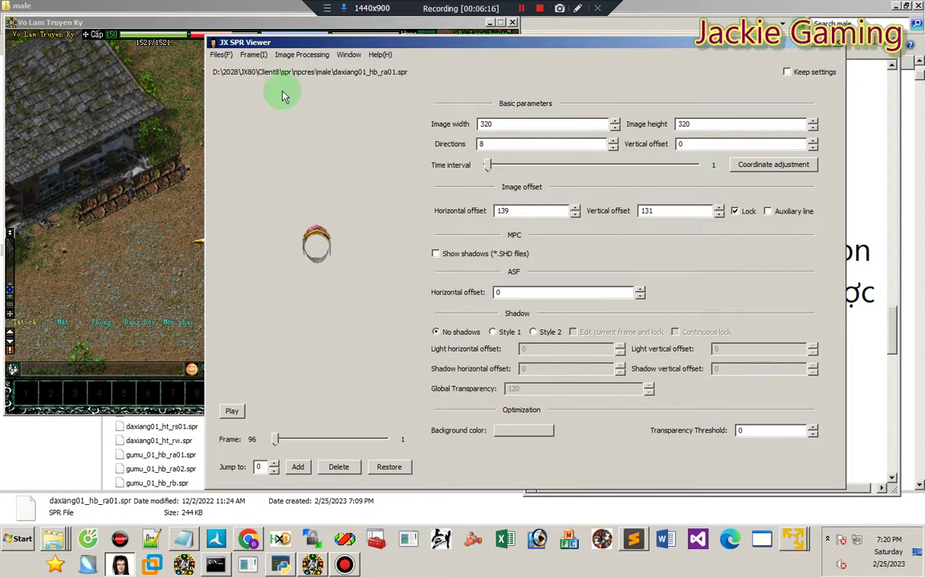
left_click(228, 58)
left_click(243, 142)
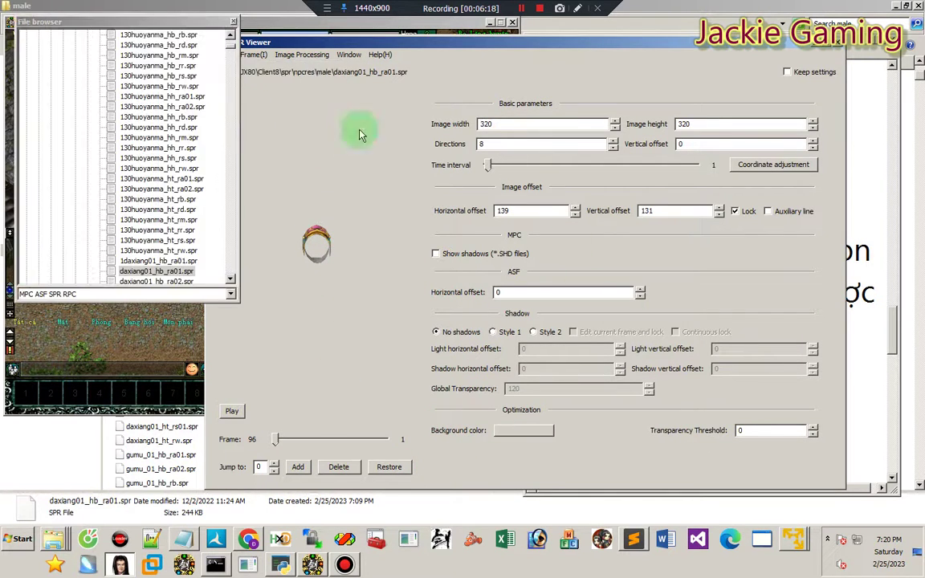
left_click_drag(150, 25, 670, 179)
scroll(657, 330, "down", 3)
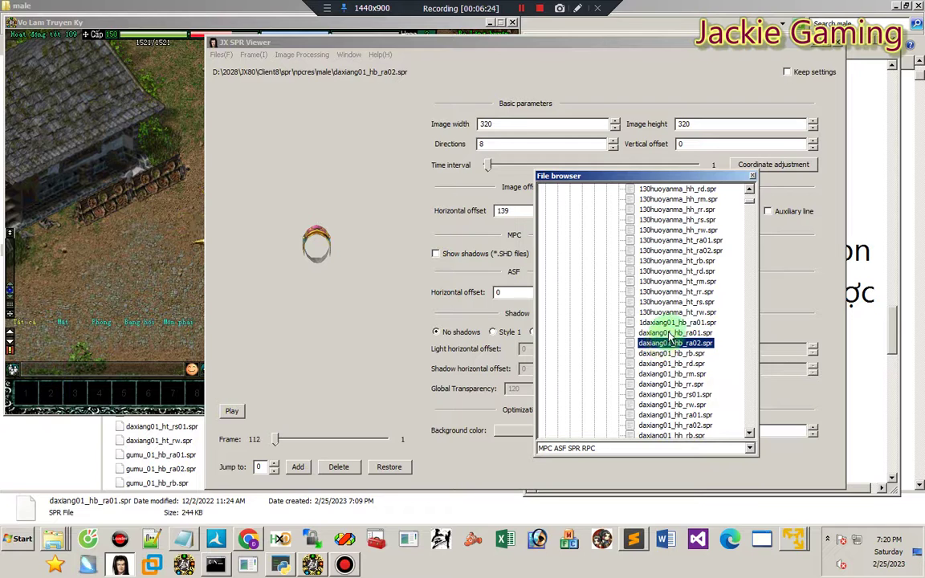
Step: Check the frame counts of the daxiang01_hb sprites from ra02 to rs01, returning to daxiang01_hb_ra01.spr
left_click(663, 343)
left_click(662, 354)
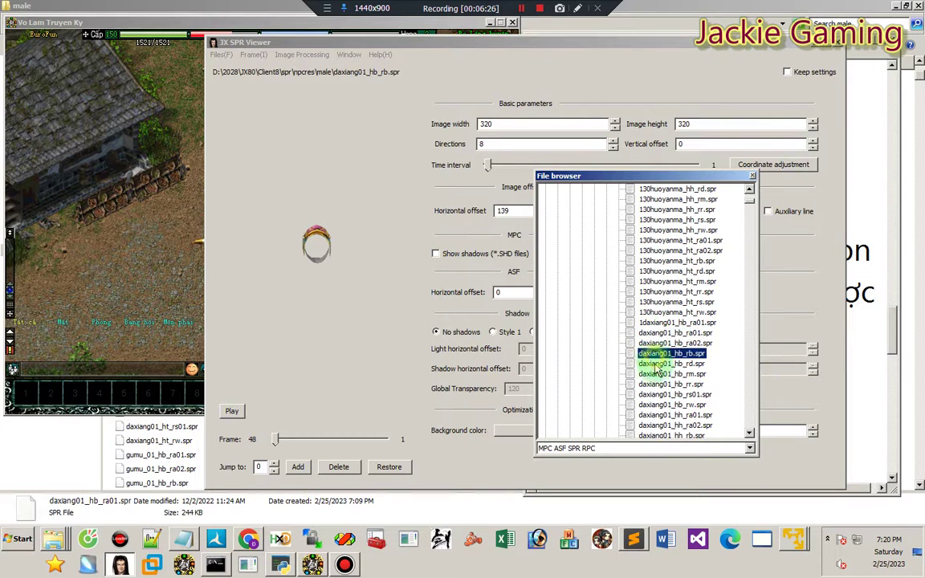
left_click(662, 363)
left_click(661, 374)
left_click(657, 394)
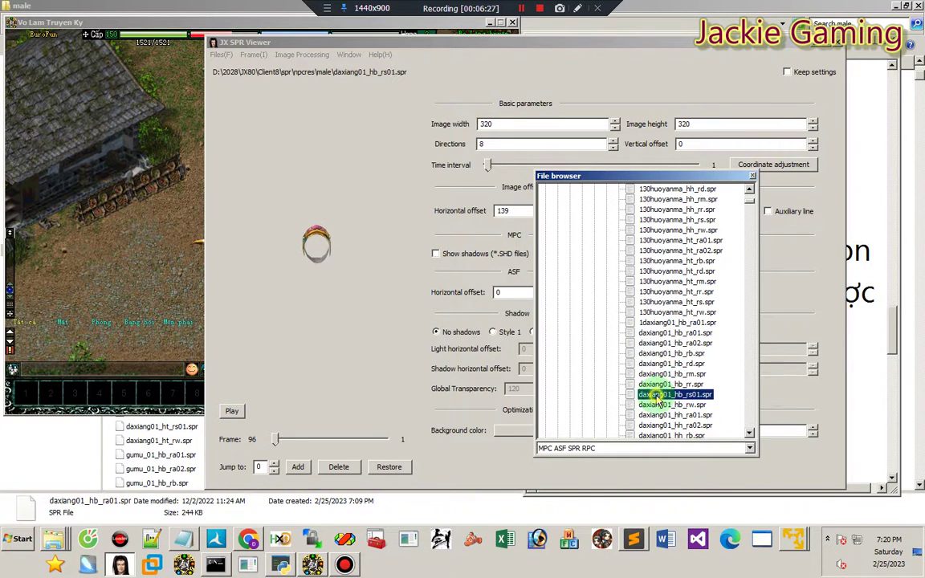
left_click(658, 344)
left_click(652, 353)
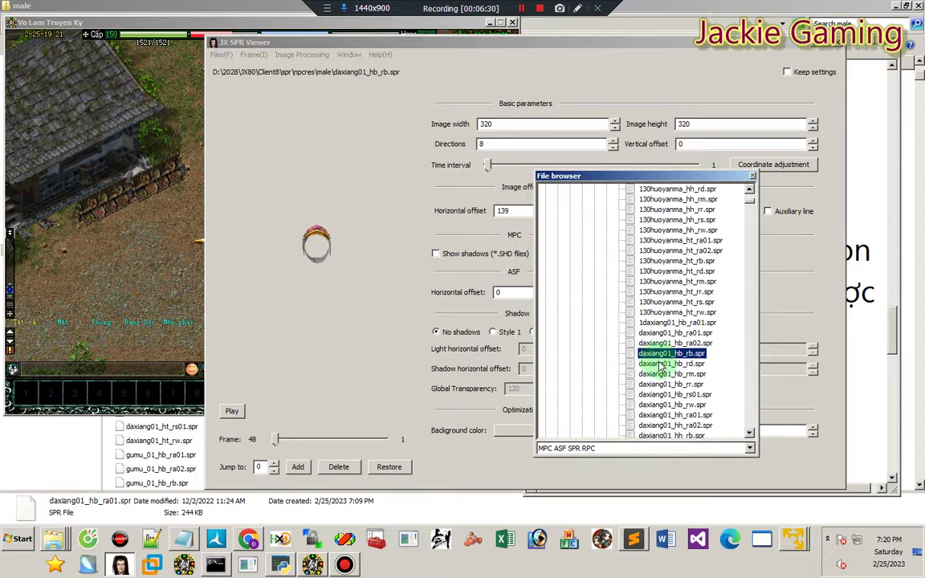
left_click(665, 334)
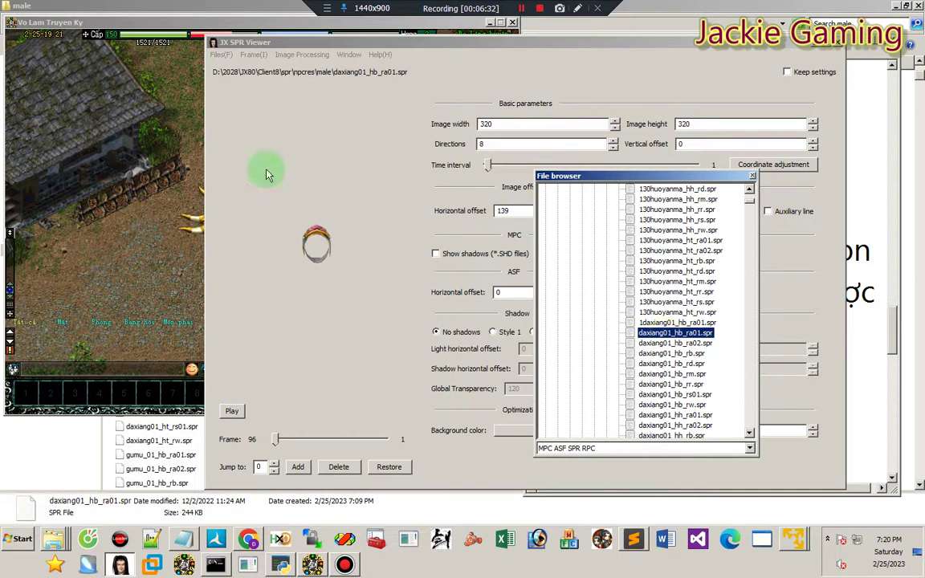
Step: Switch to the Vo Lam Truyen Ky game, walk the elephant mount briefly, and exit the game completely
left_click(159, 217)
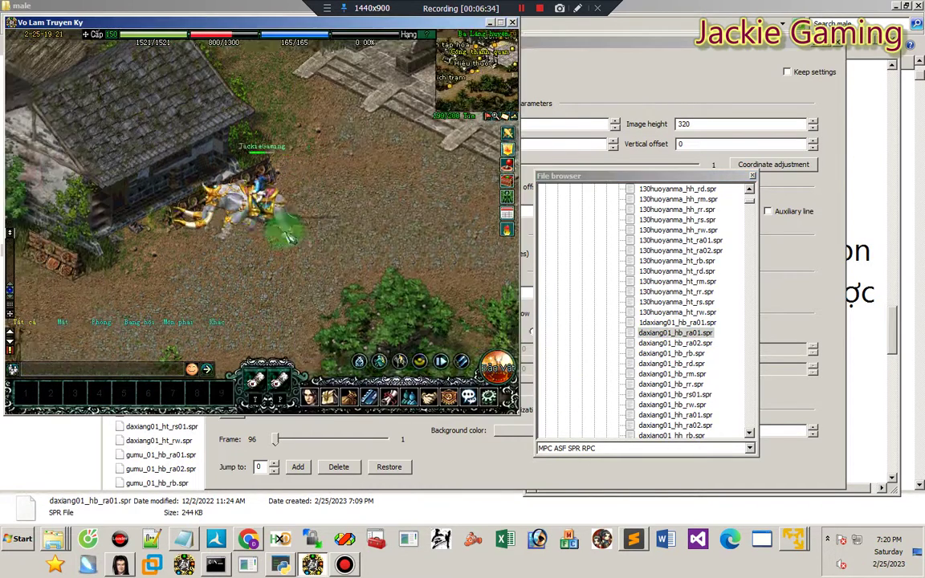
left_click(288, 236)
left_click(313, 210)
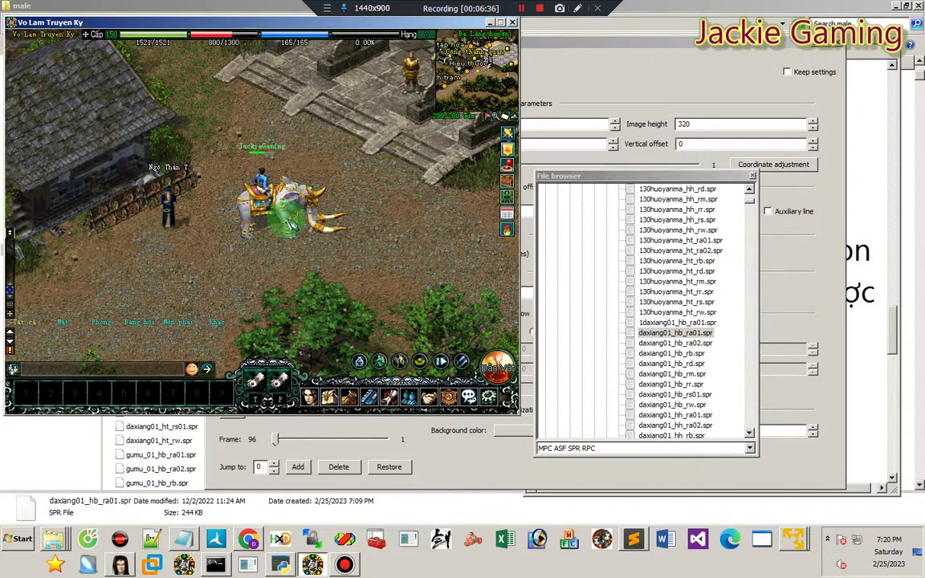
key("Escape")
left_click(262, 166)
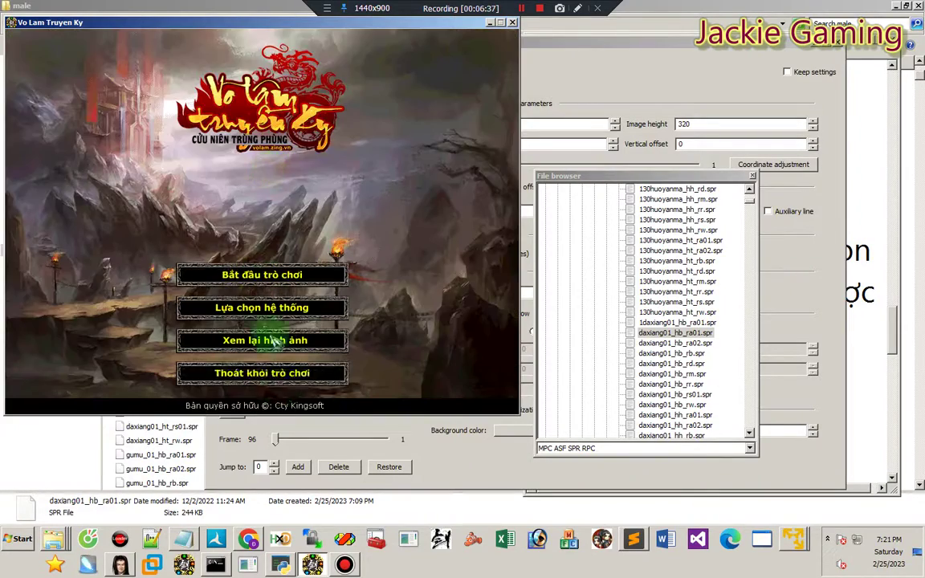
left_click(289, 373)
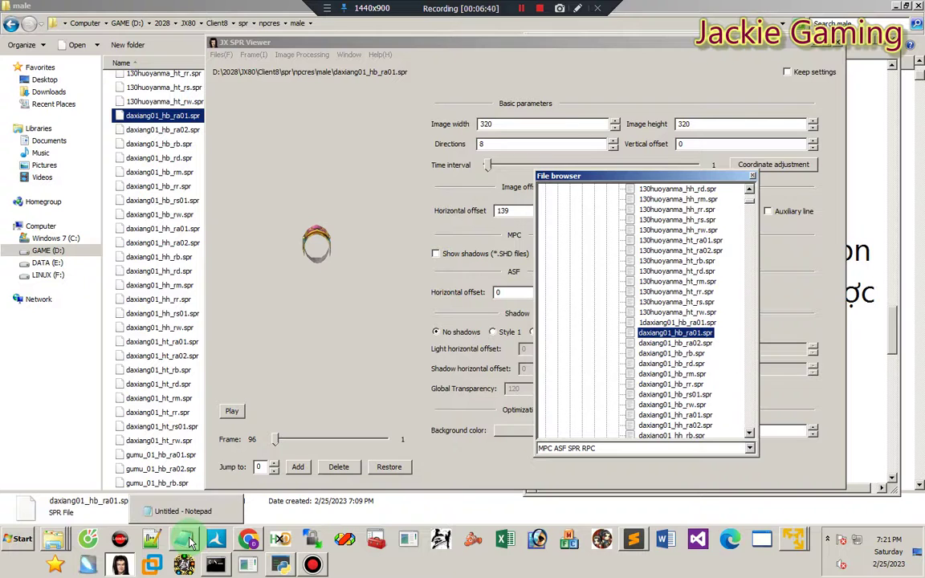
Step: Switch to the Notepad note and add the line "Để thoát game trước"
left_click(182, 538)
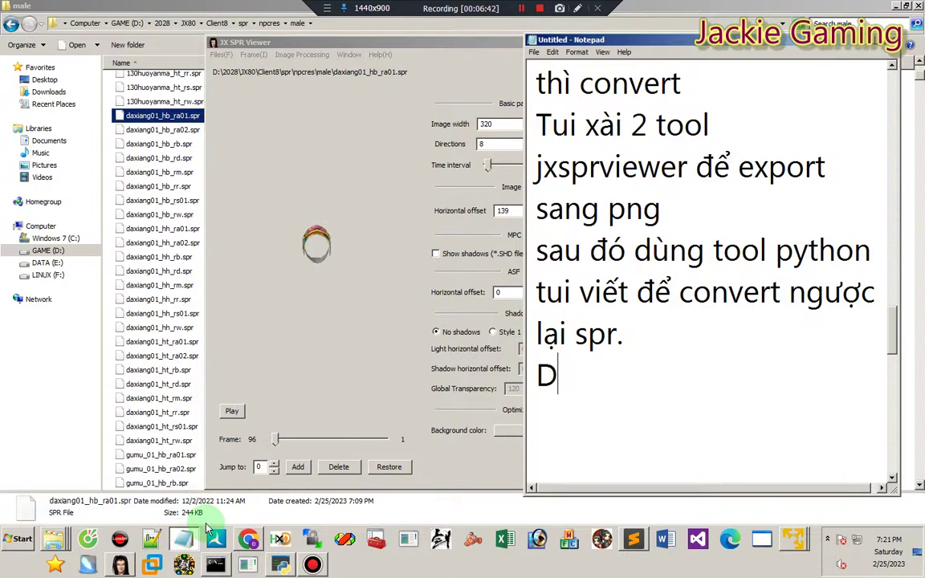
type("t")
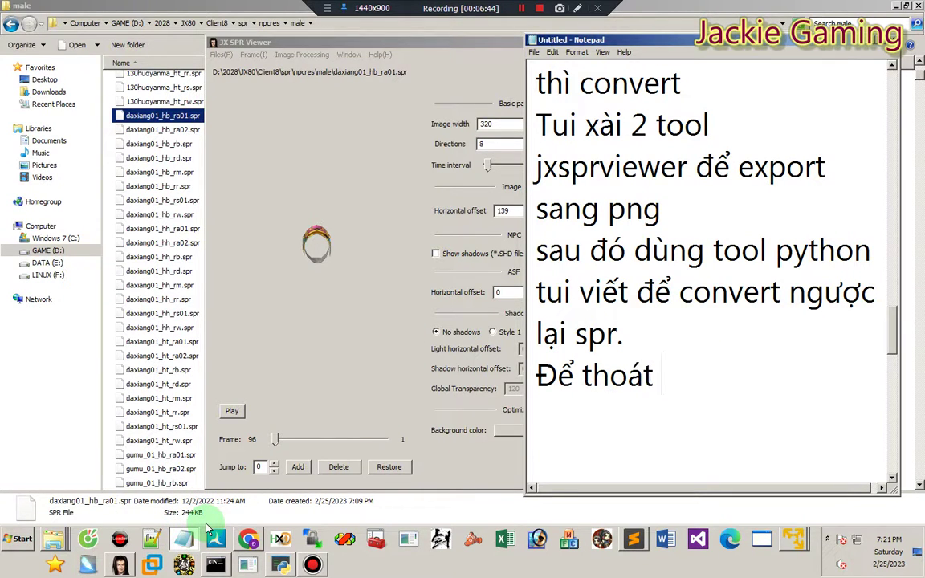
type("hoat game trước")
Step: In JX SPR Viewer, export daxiang01_hb_ra01.spr as PNG to ToolGame\build\png with the prefix daxiang01_hb_ra01, copying that prefix for reuse
key("alt+Tab")
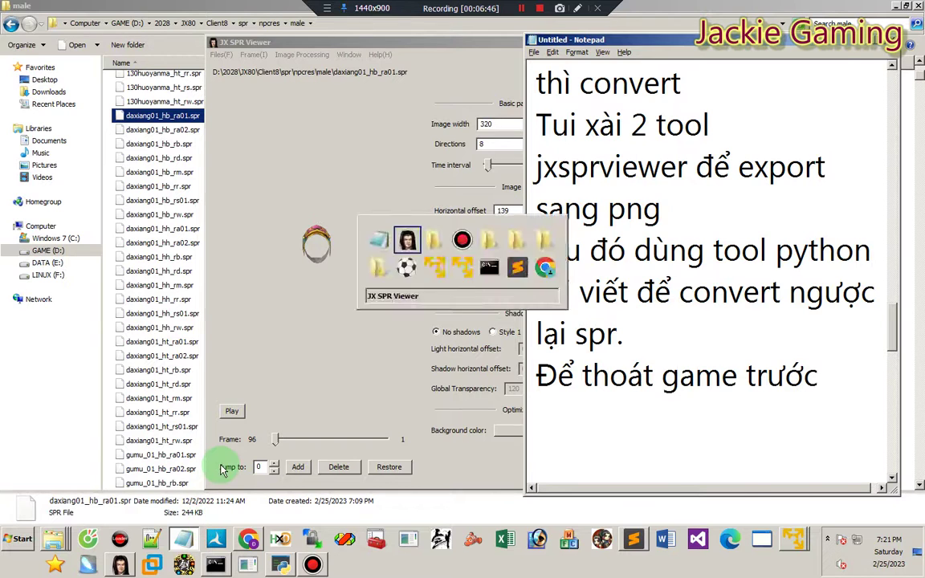
left_click(693, 334)
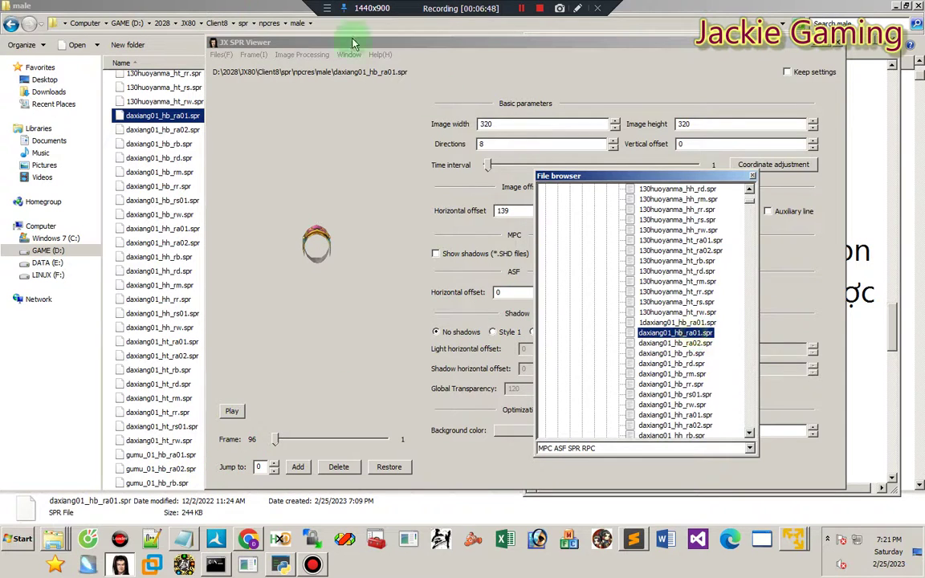
left_click(295, 127)
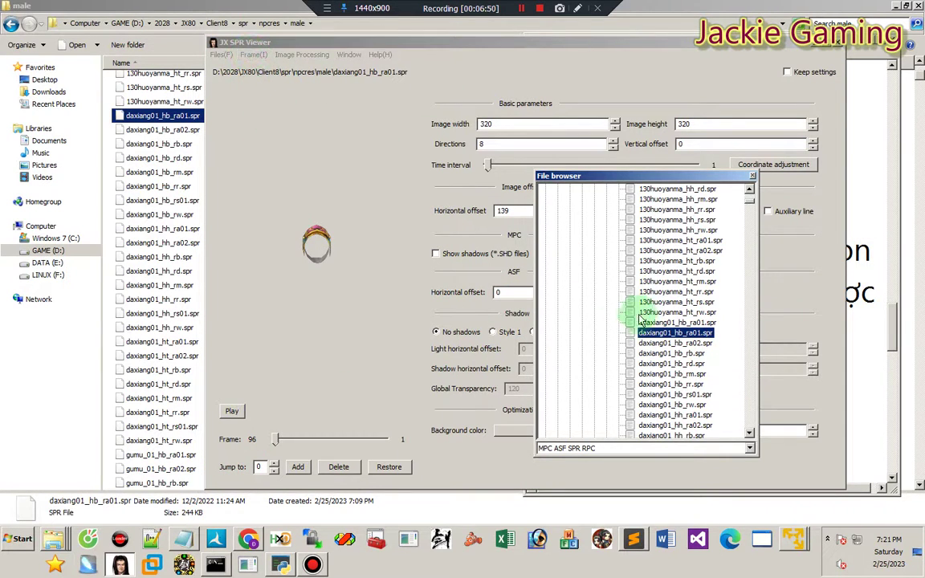
left_click(222, 55)
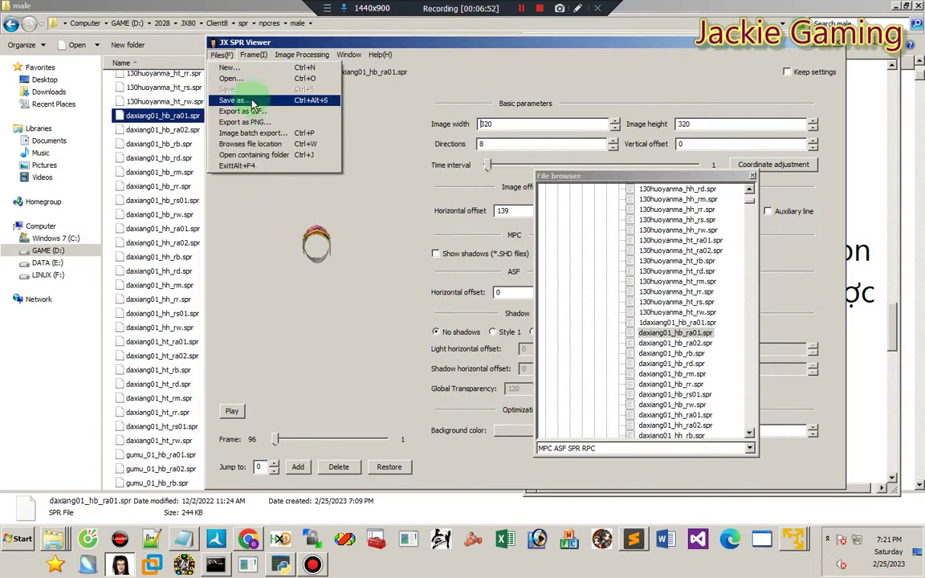
left_click(243, 118)
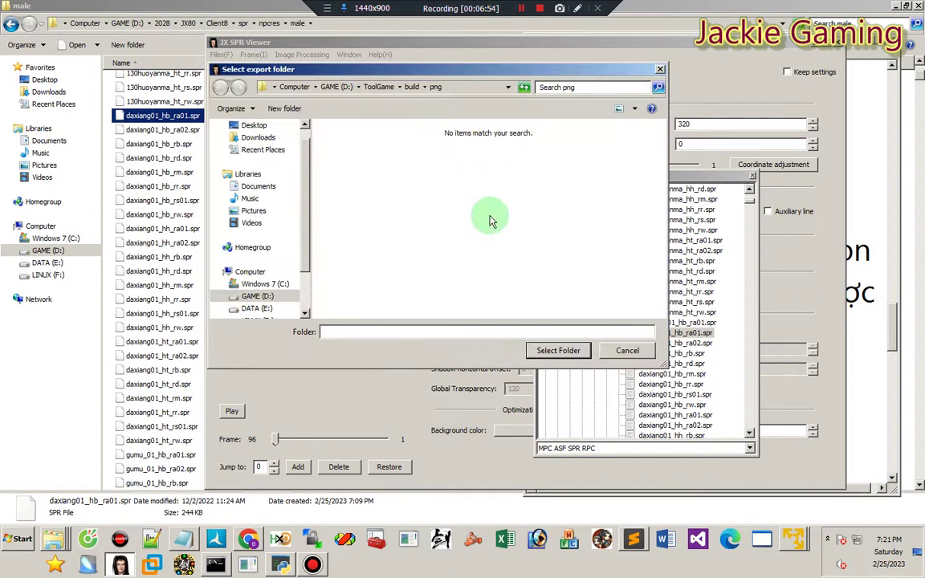
left_click(550, 351)
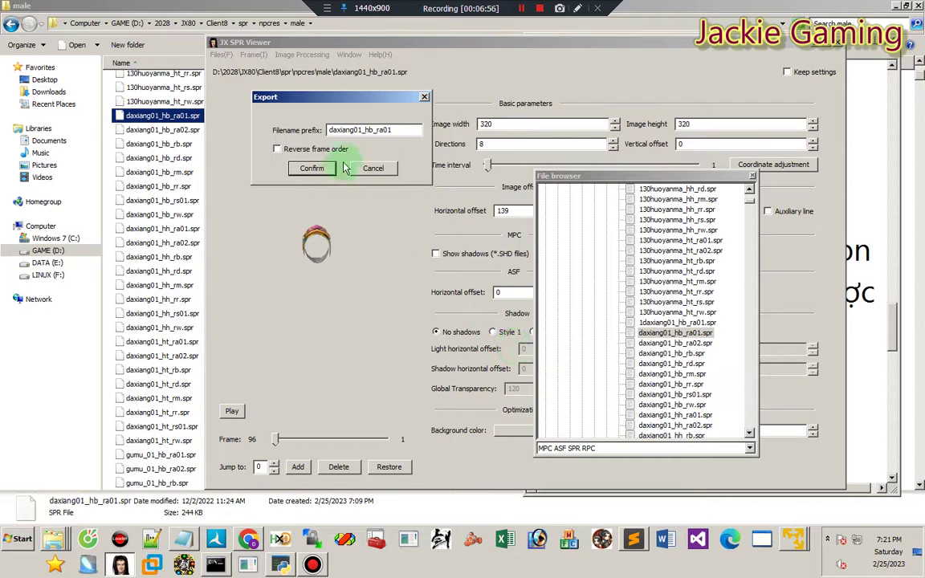
double_click(360, 130)
key("ctrl+c")
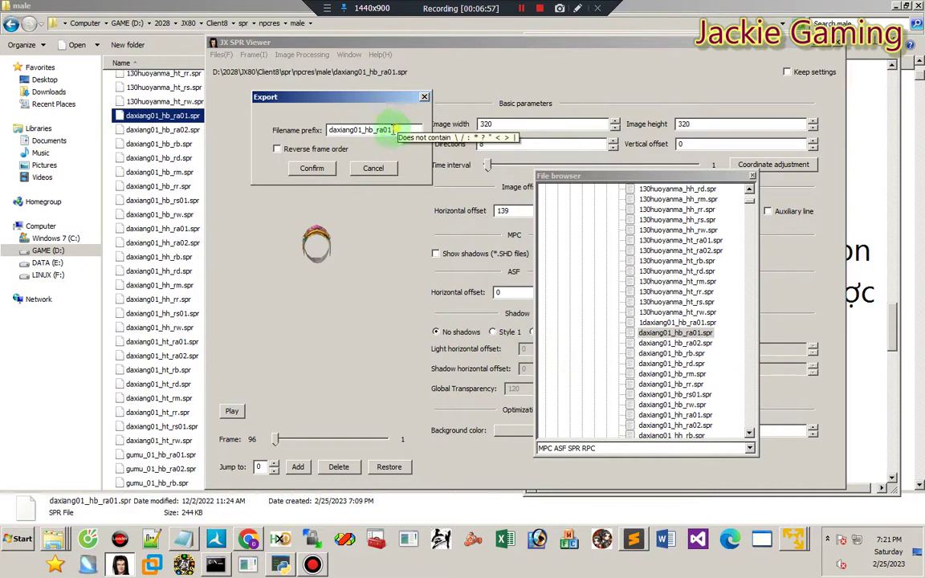
left_click(315, 168)
left_click(466, 308)
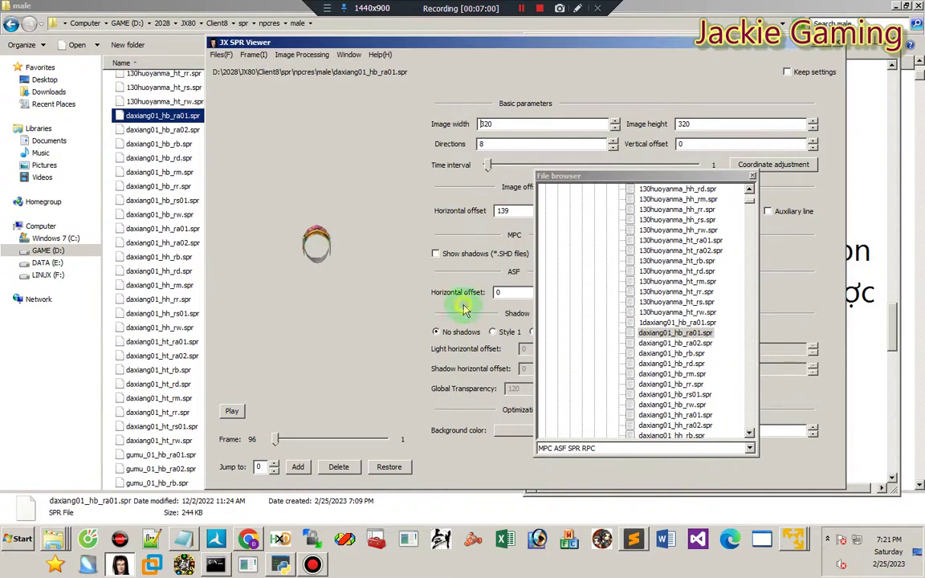
Step: Switch to the Notepad note and add the lines "File đầu tiên" and "daxiang01_hb_ra01", followed by a new line
left_click(183, 537)
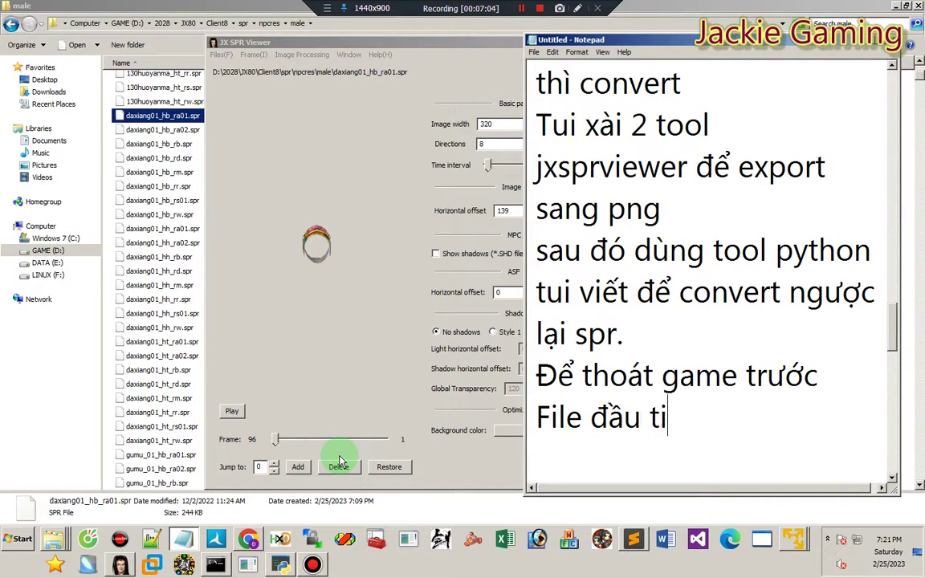
key("Return")
key("ctrl+v")
key("Return")
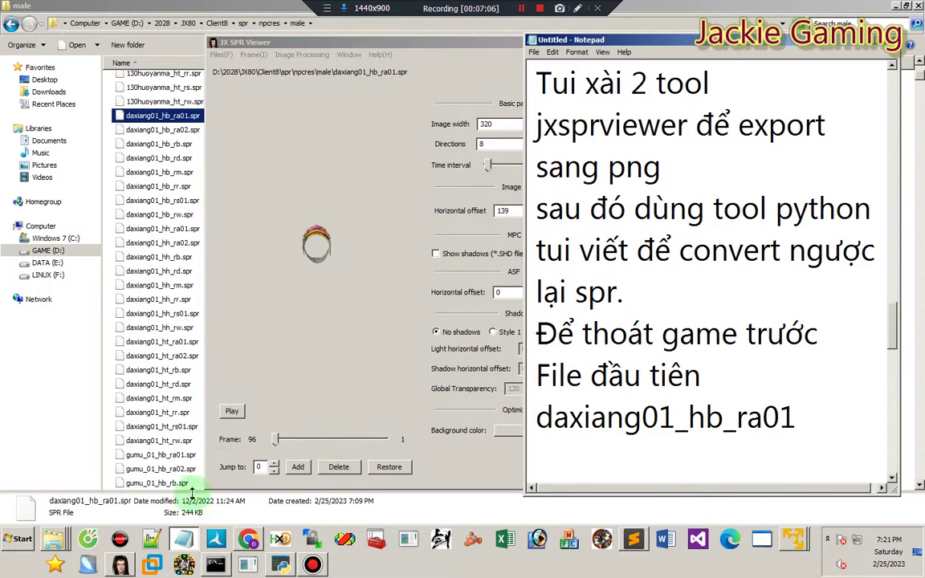
Step: In Toolkits JX1, delete and recreate the folder, and run the Step 1 conversion with the output file name daxiang01_hb_ra01.spr
left_click(285, 566)
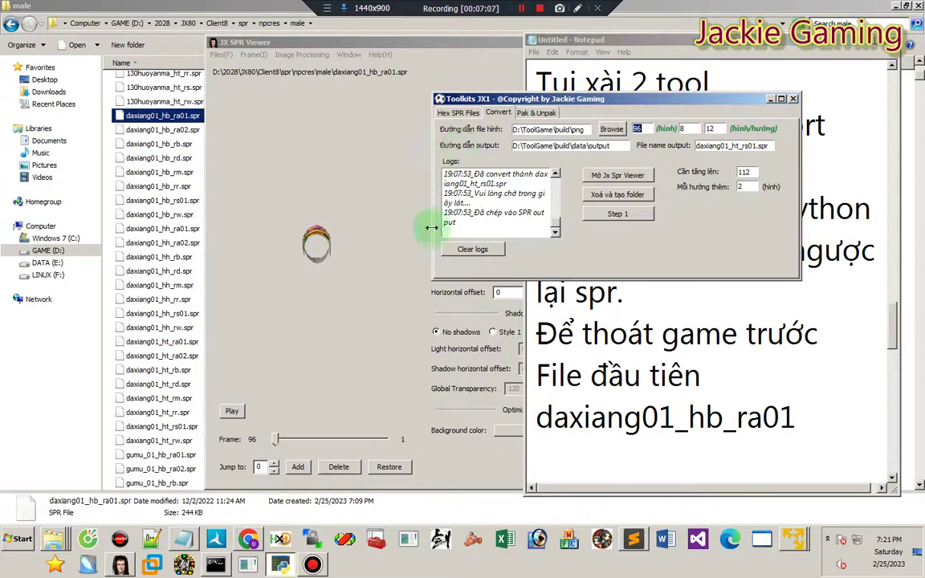
left_click(640, 195)
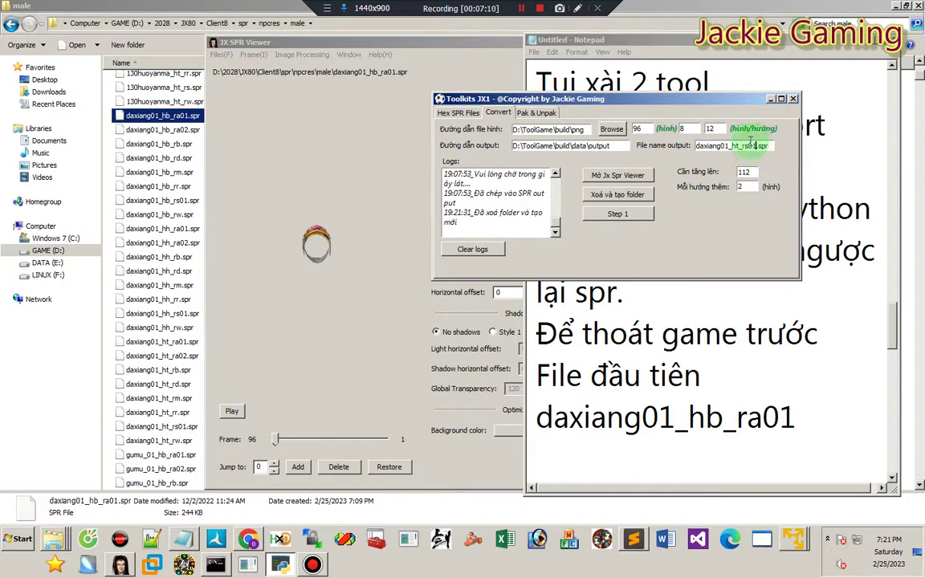
key("ctrl+v")
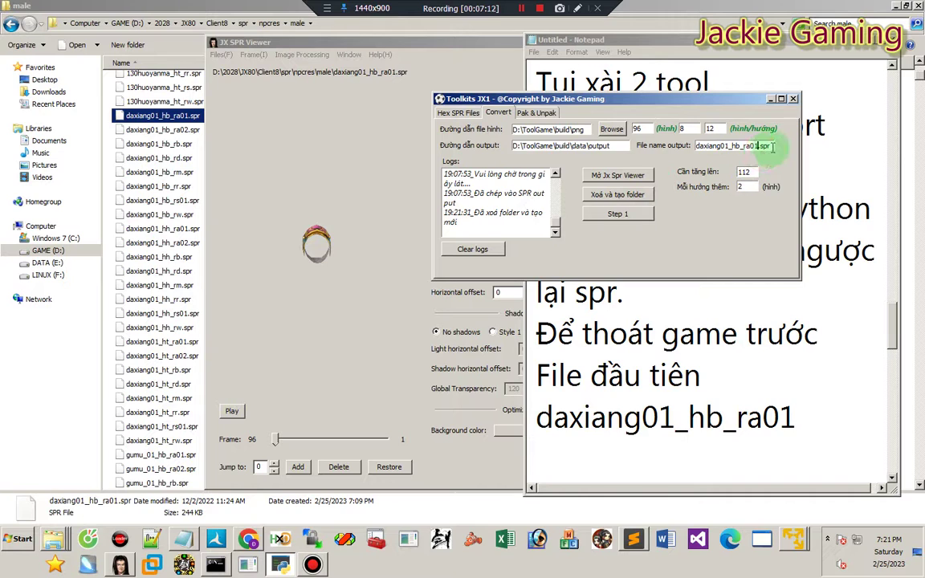
left_click_drag(773, 147, 658, 147)
key("Tab")
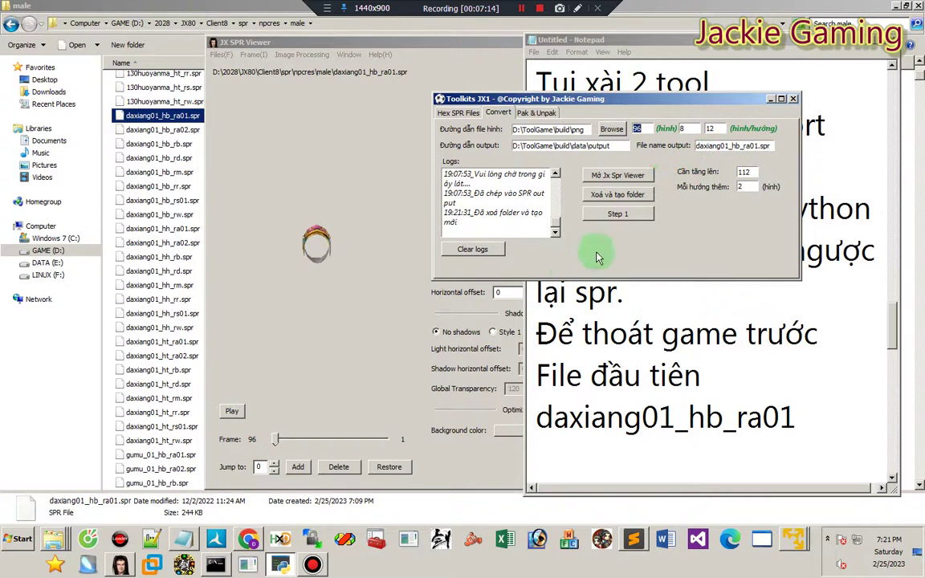
left_click(620, 217)
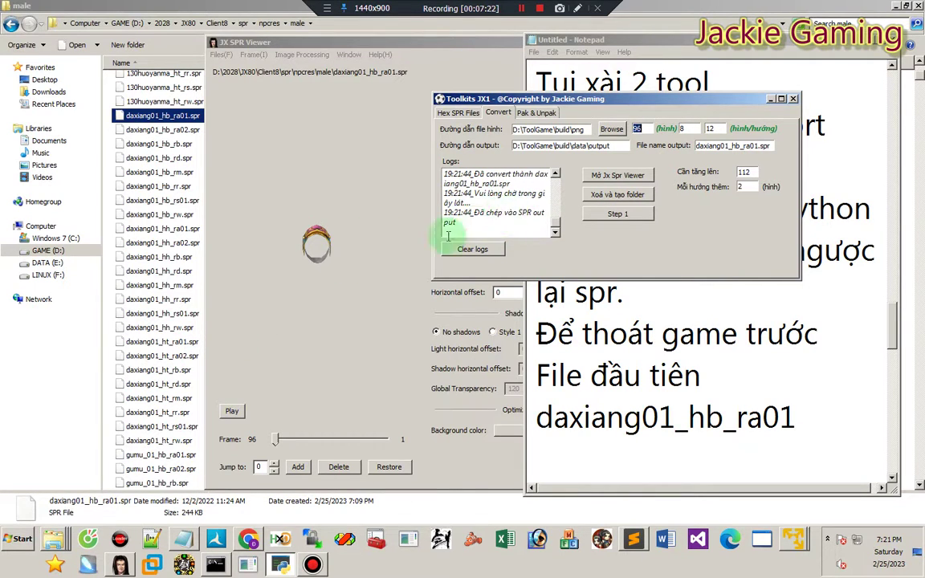
Step: Bring up the ToolGame\build\data\spr folder window clear of the note and inspect the converted daxiang01_hb_ra01.spr
mouse_move(53, 536)
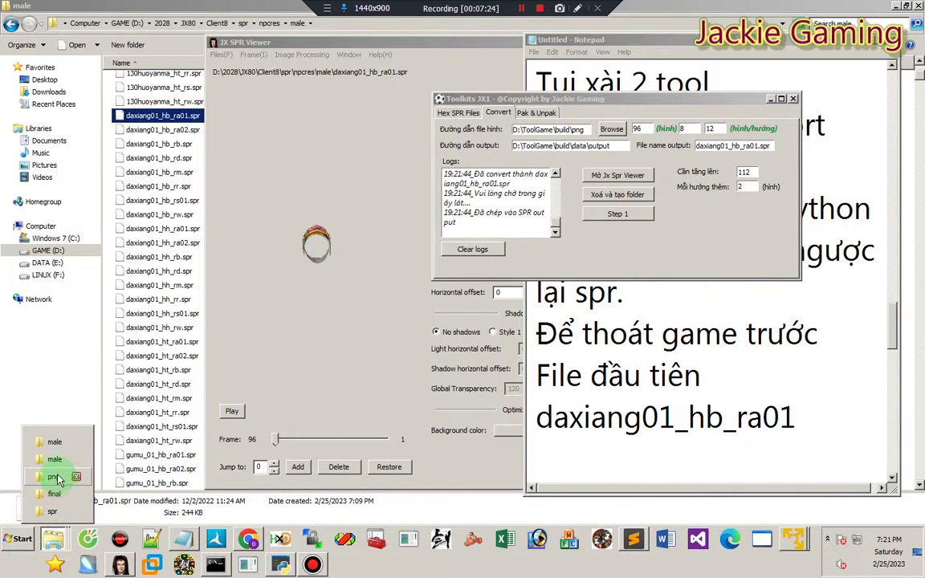
left_click(50, 512)
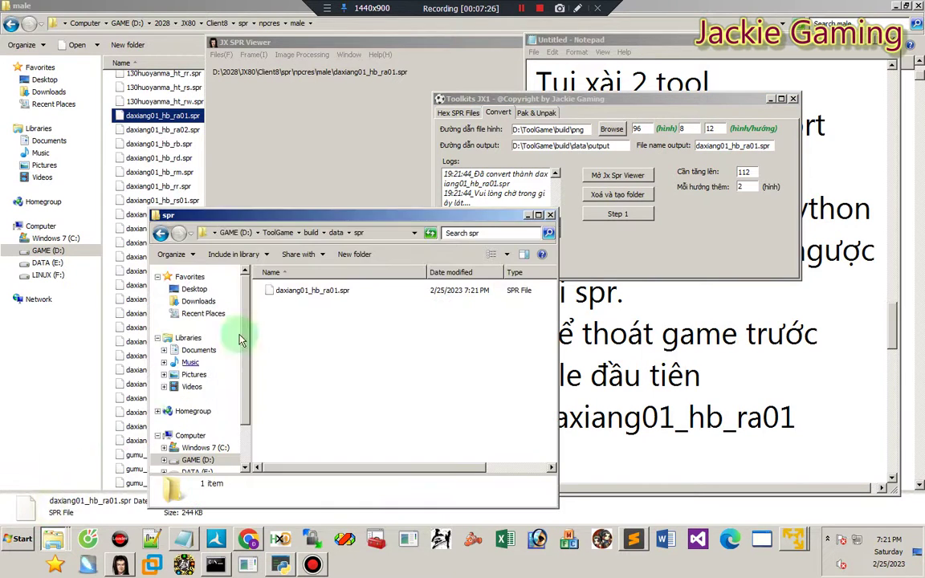
left_click_drag(300, 219, 164, 217)
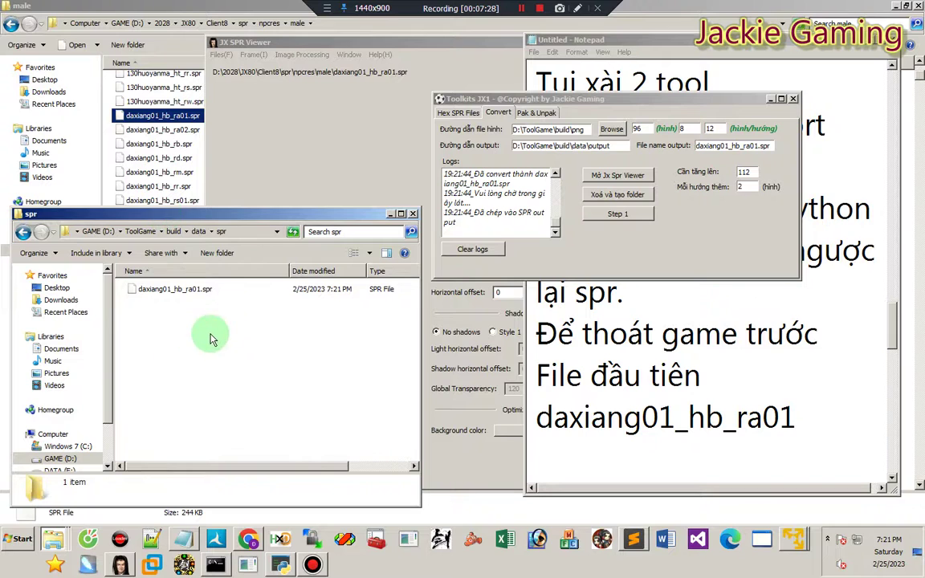
left_click(189, 289)
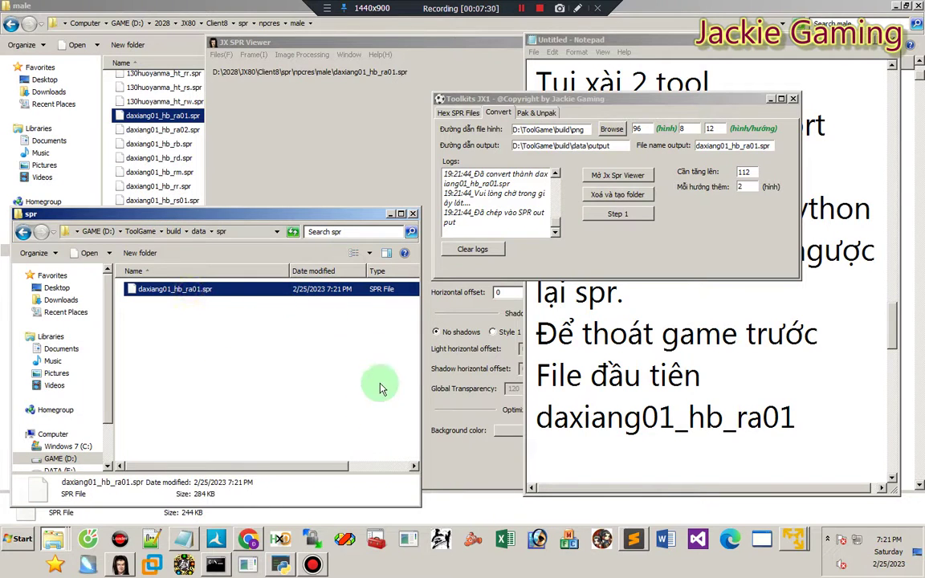
Step: Return to the Notepad note and add the line "Đã xong 1 em", followed by a new line
left_click(624, 109)
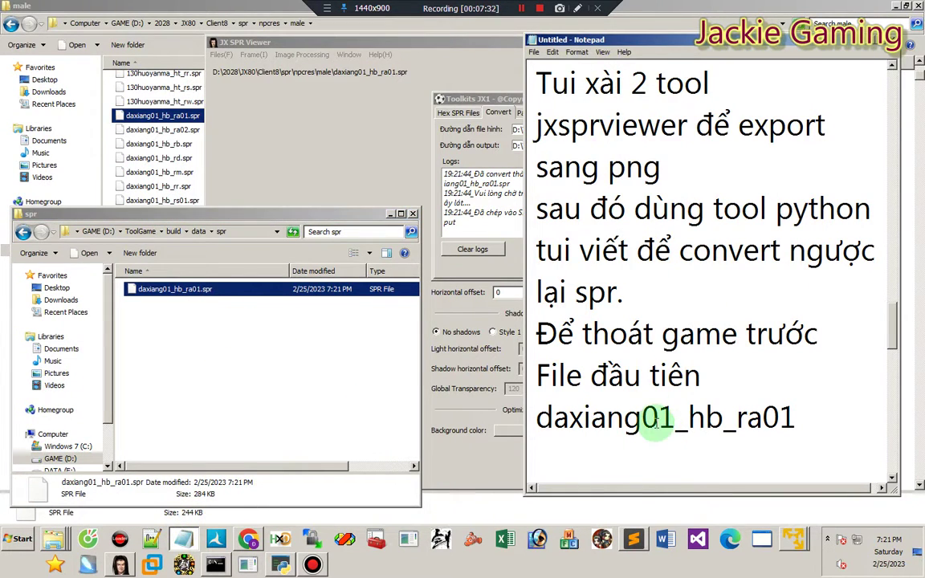
type("D")
type("ã xong 1 ")
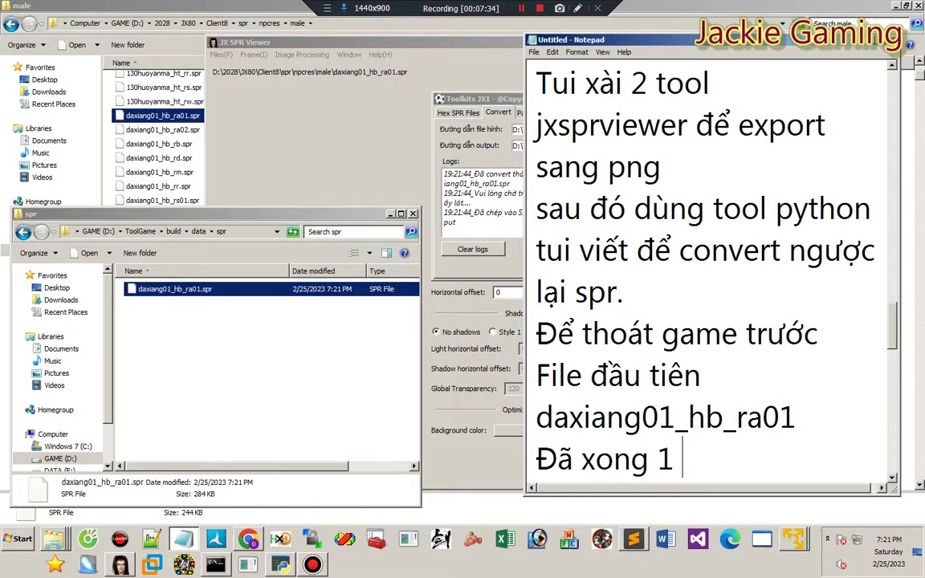
type("em")
key("Return")
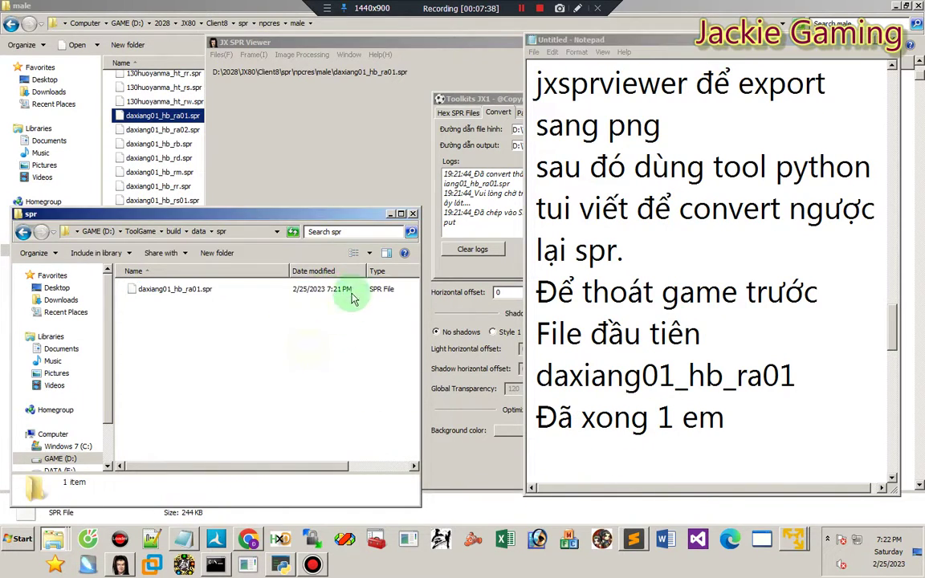
Step: Copy the converted daxiang01_hb_ra01.spr from the spr folder into the ToolGame\build\final folder
left_click(179, 292)
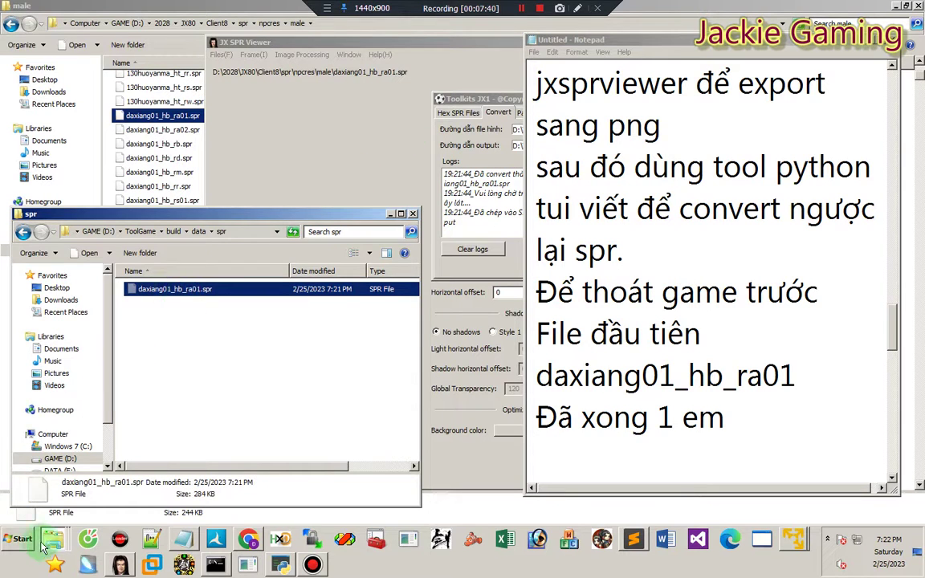
mouse_move(50, 522)
left_click(54, 493)
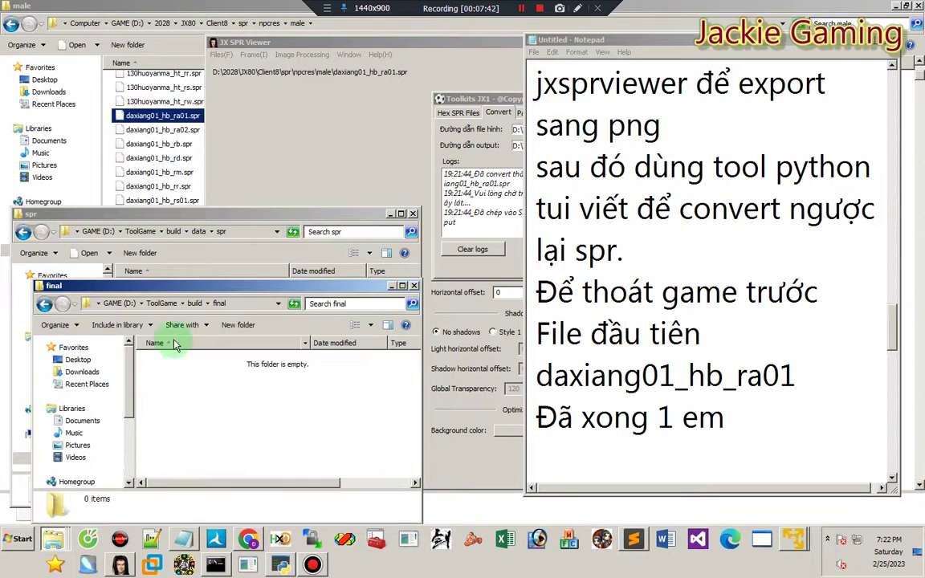
key("ctrl+v")
Step: Add the lines "Tui chép riêng để dễ", "quản lý" and "Tiếp spr có 96 frame" to the end of the Notepad note
left_click(619, 452)
key("Return")
type("T")
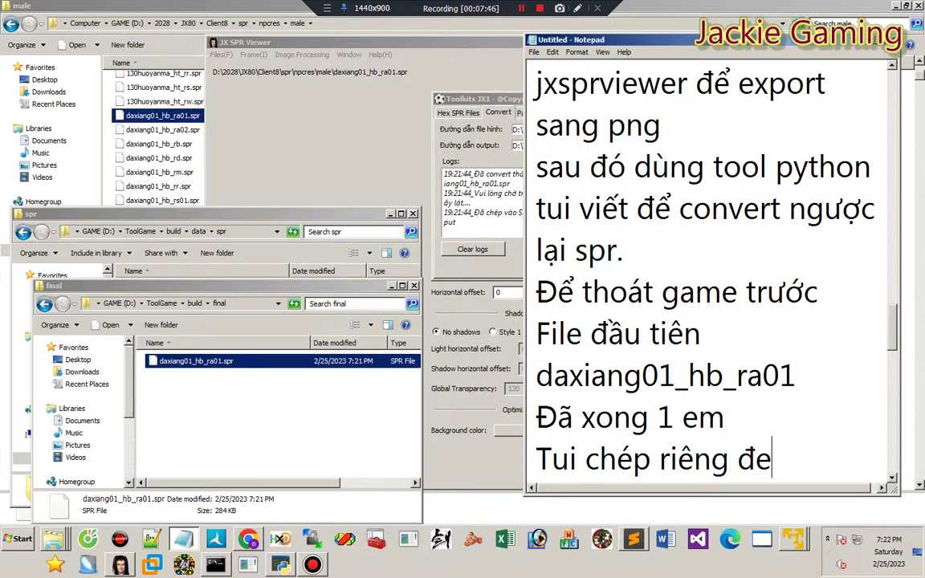
type("ui chép riêng để dễ")
key("Return")
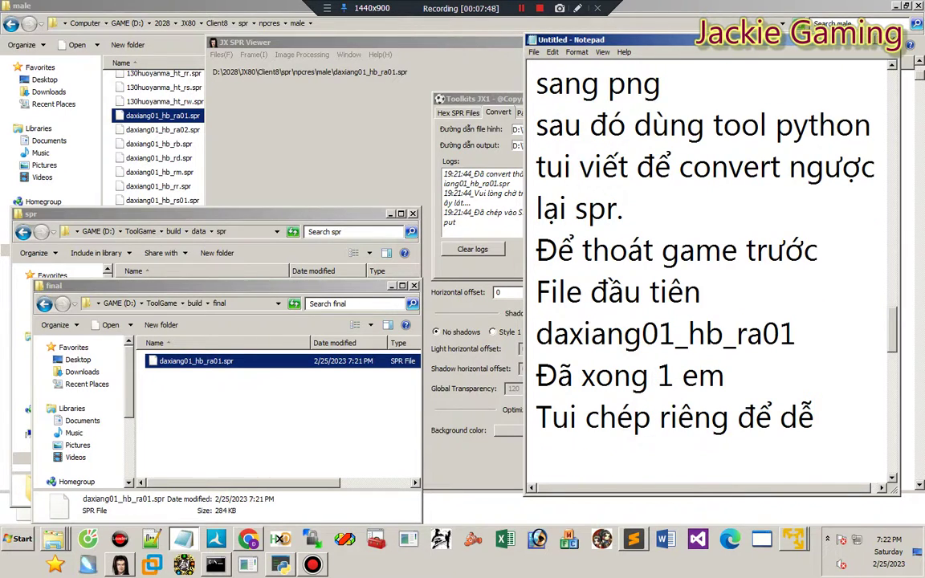
type("quản l")
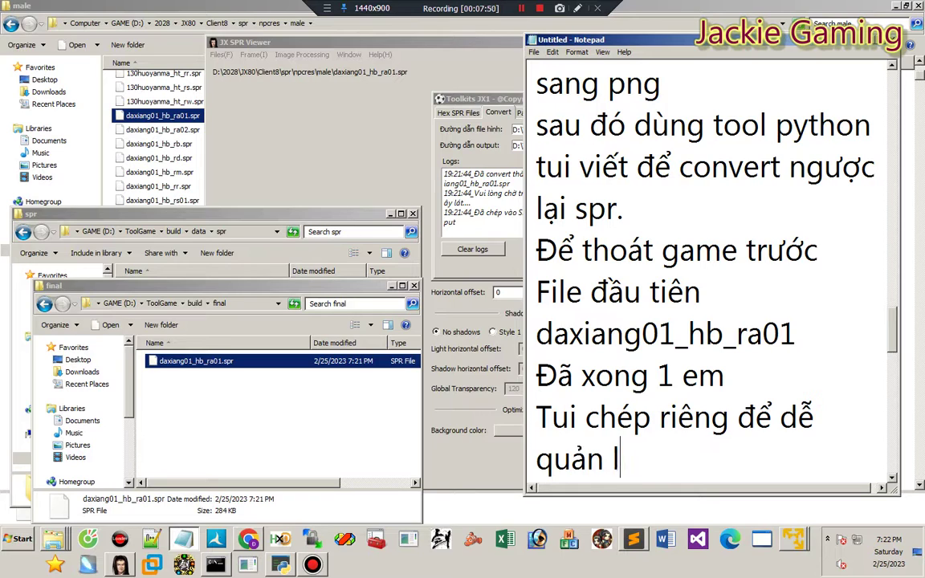
type("ý")
key("Return")
type("\\")
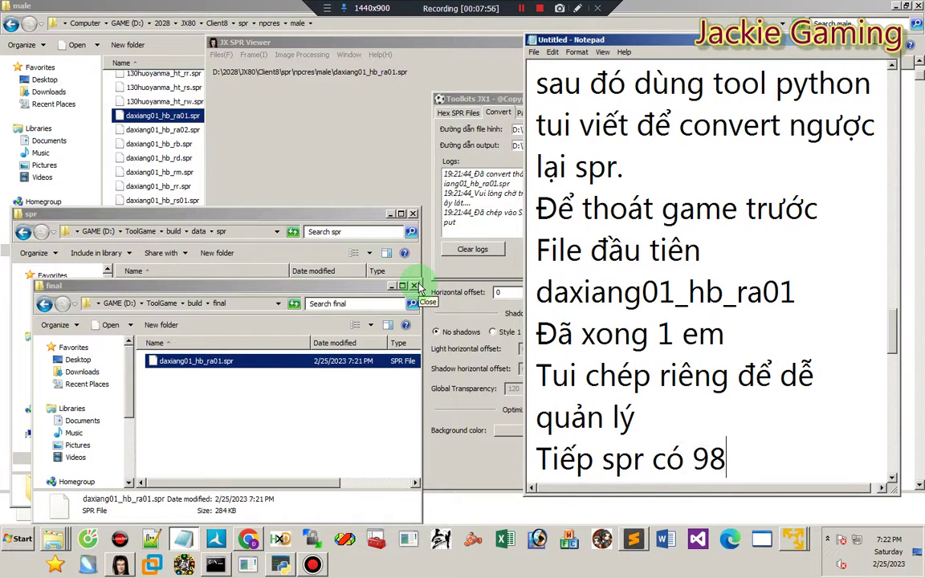
type("e")
key("Return")
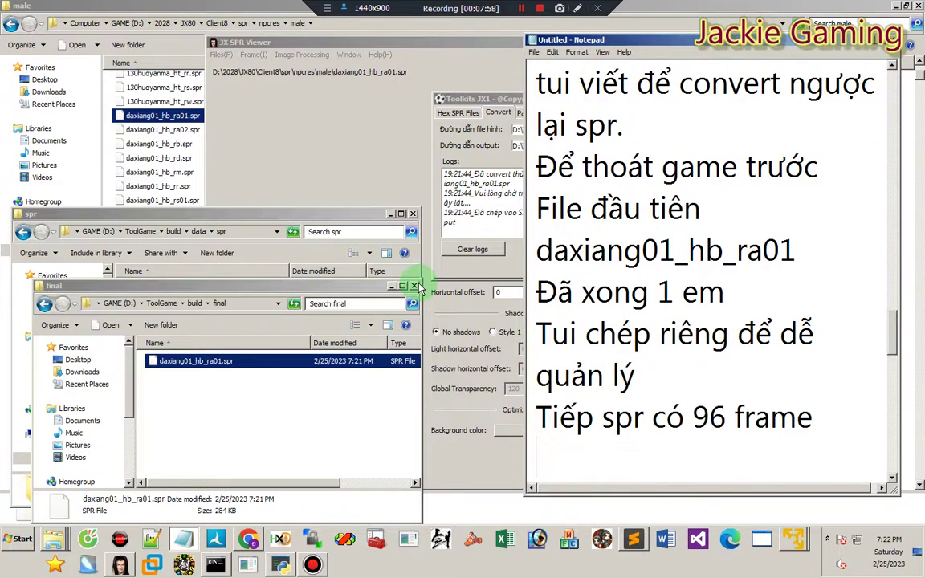
Step: In JX SPR Viewer, check the daxiang01_hb sprites following ra01 for their frame counts and load daxiang01_hb_rm.spr
left_click(337, 107)
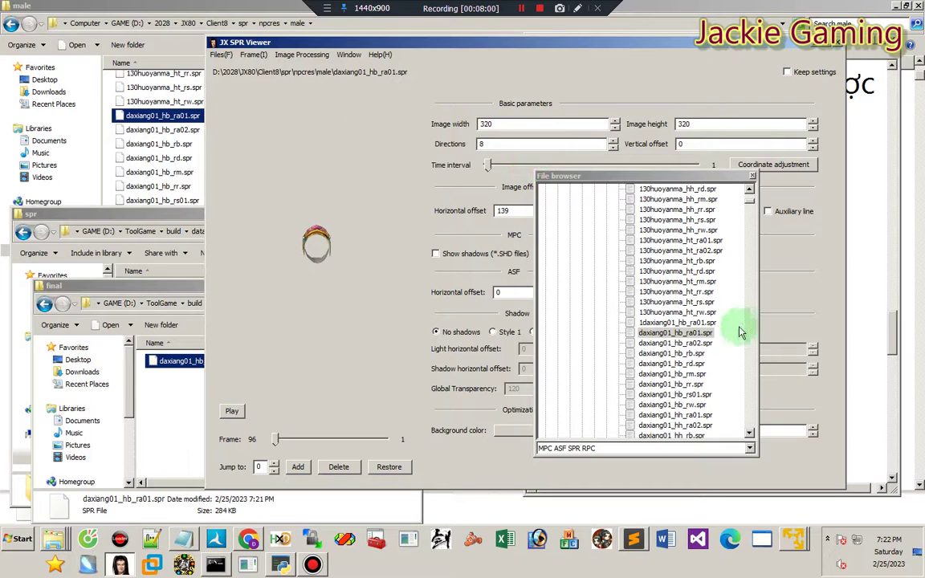
left_click(685, 343)
left_click(686, 358)
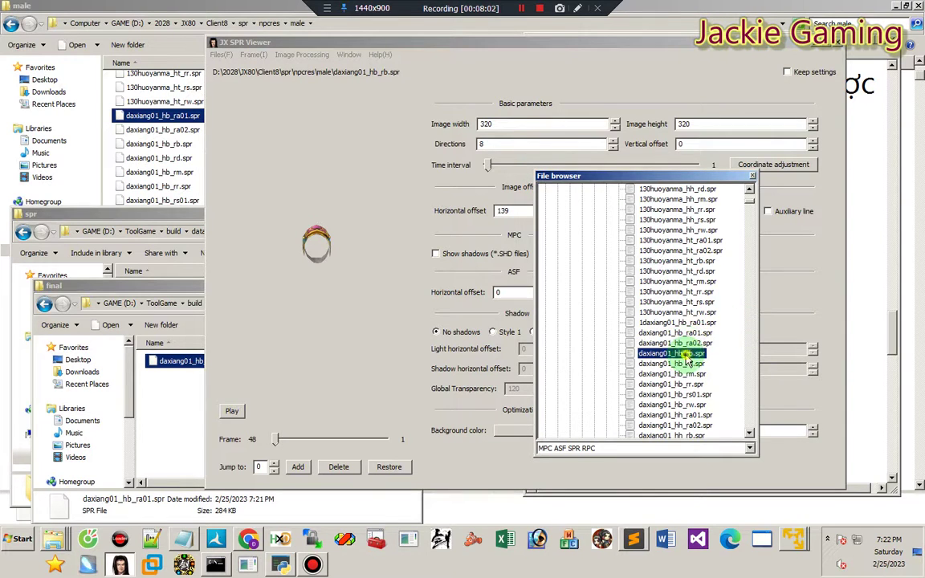
left_click(679, 365)
left_click(673, 374)
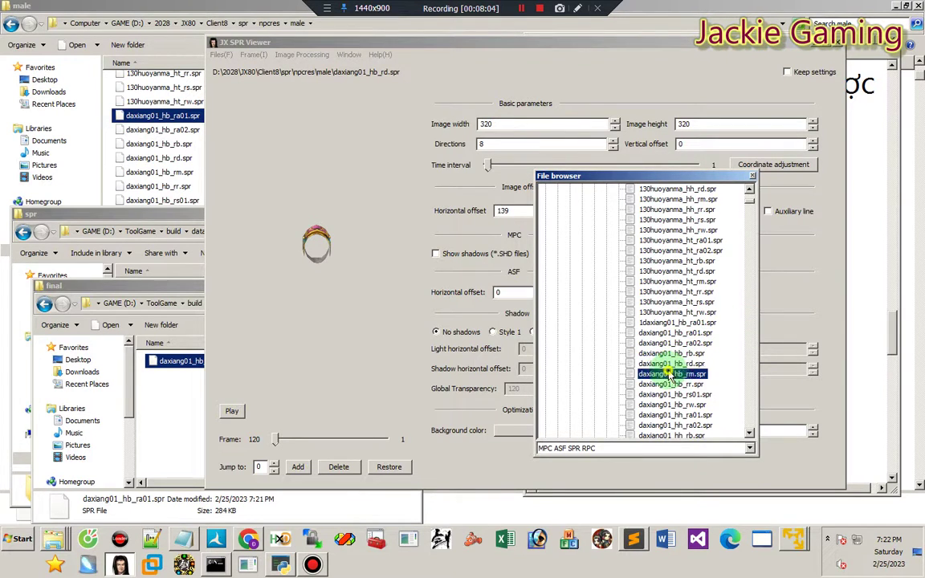
left_click(224, 55)
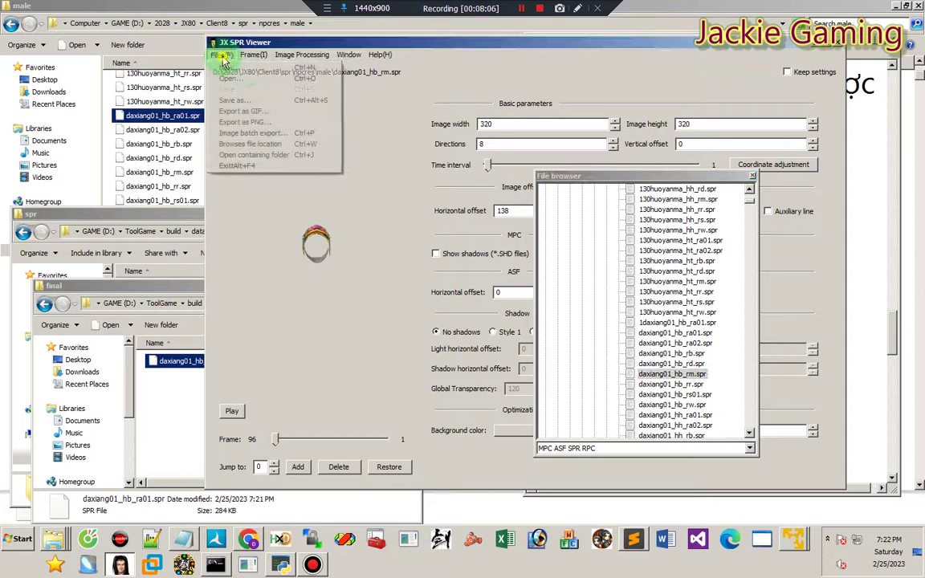
Step: Permanently delete all daxiang01_hb_ra01 PNG images from the ToolGame\build\png folder
left_click(58, 539)
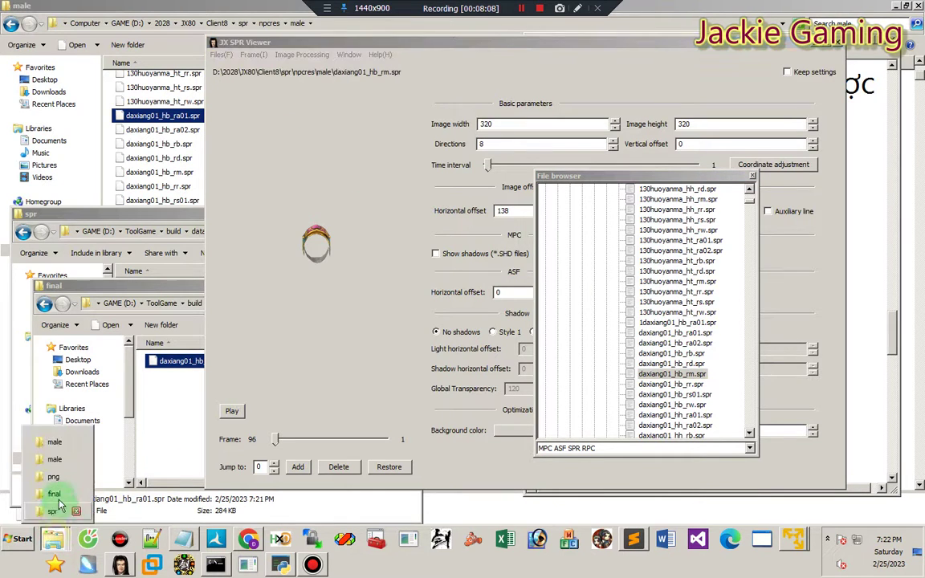
left_click(62, 477)
left_click(270, 336)
key("ctrl+a")
key("ctrl+a")
key("Delete")
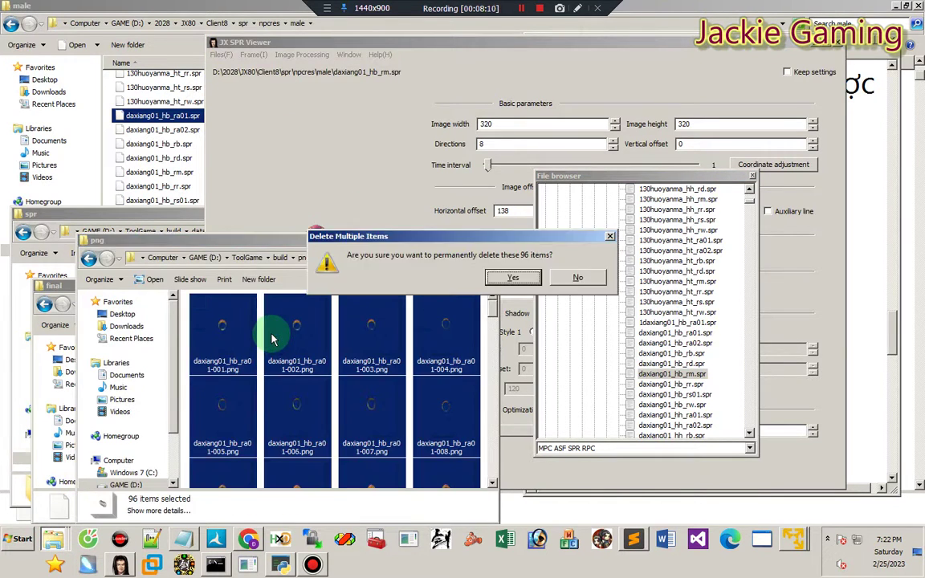
key("Return")
Step: Export daxiang01_hb_rm.spr from JX SPR Viewer as PNG frames into the png folder with prefix daxiang01_hb_rm, and check the exported images
left_click(329, 104)
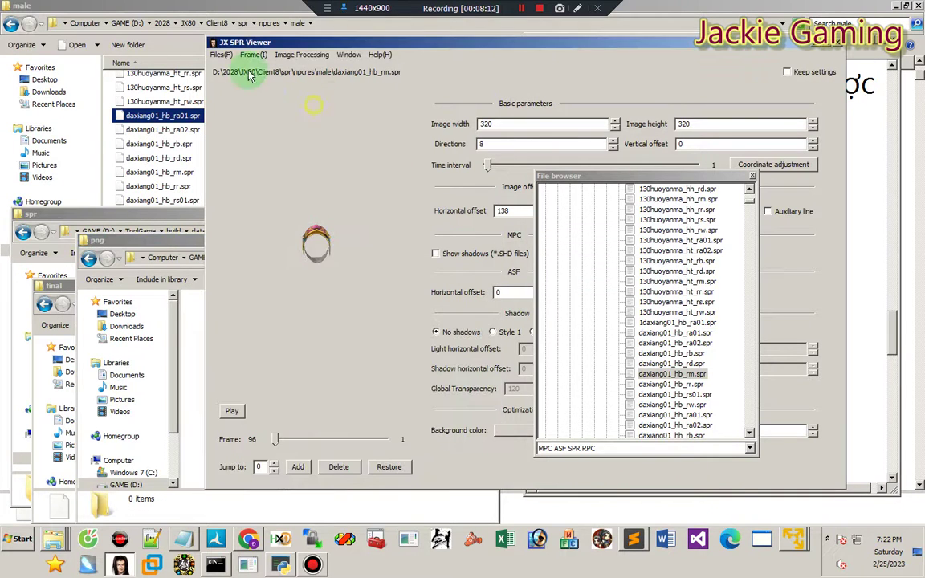
left_click(222, 55)
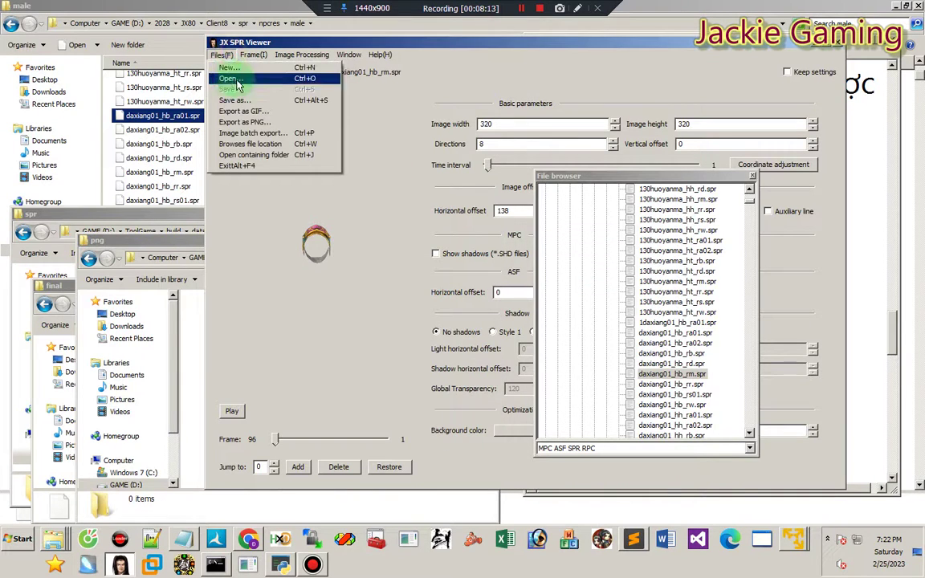
left_click(248, 122)
left_click(560, 351)
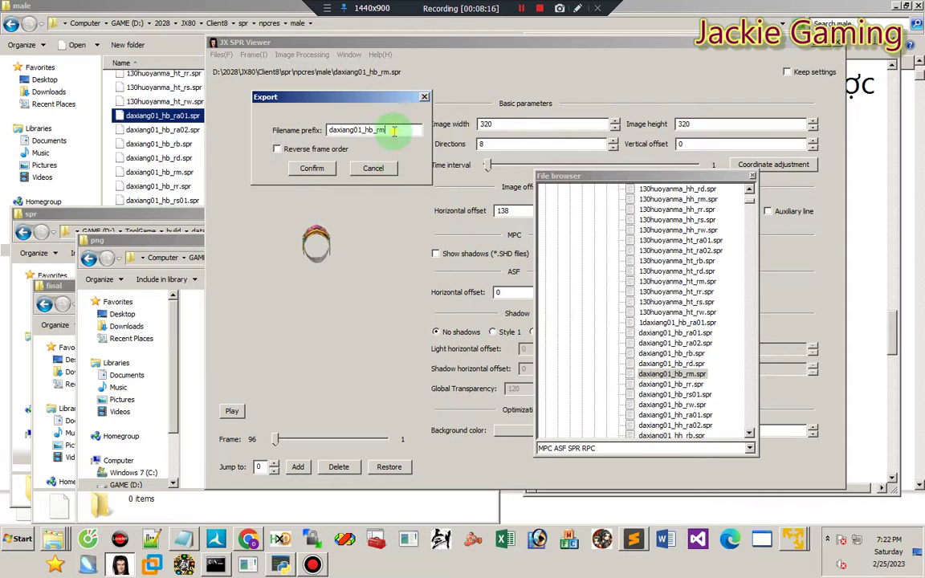
left_click(312, 167)
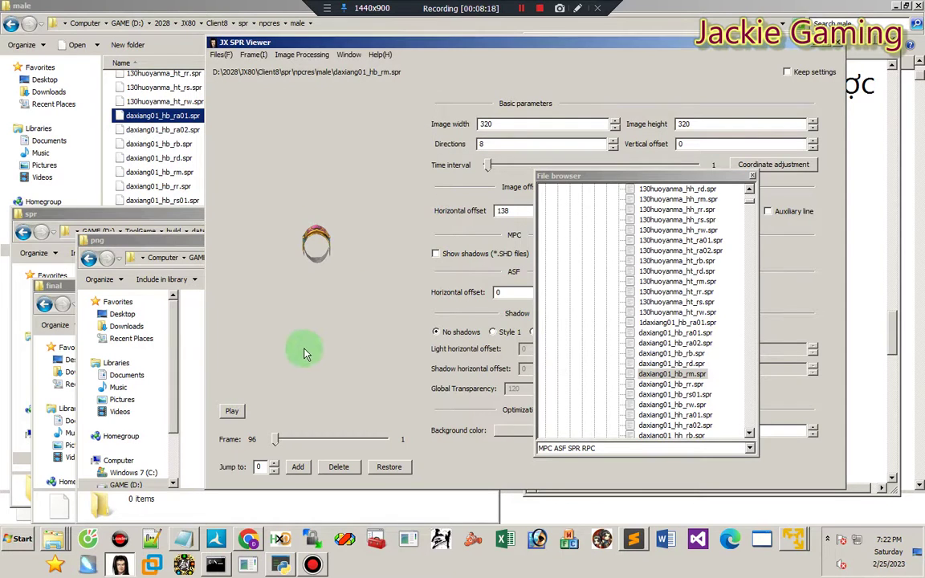
left_click(419, 275)
left_click(199, 355)
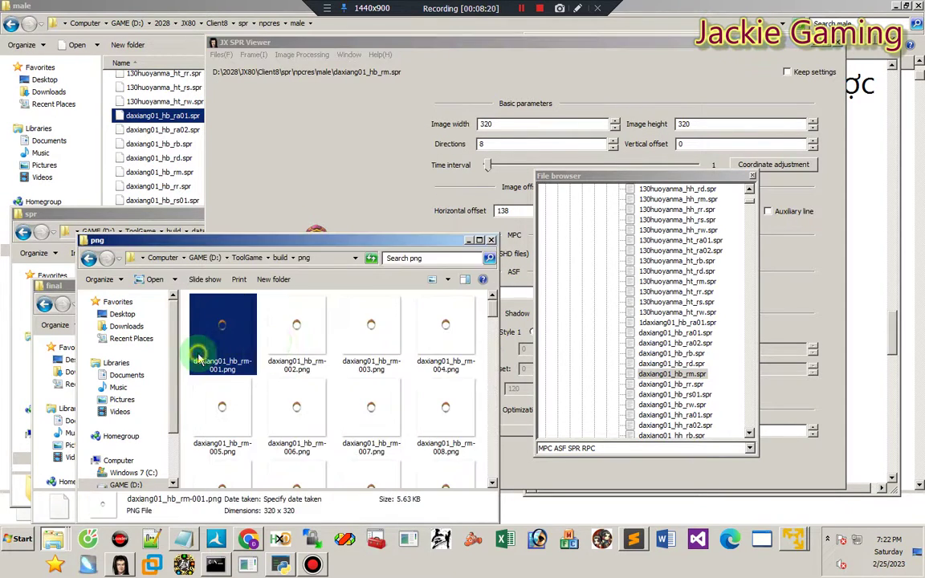
Step: In Toolkits JX1, set the output file name to daxiang01_hb_rm.spr, delete and recreate the folder, and run the Step 1 conversion
left_click(280, 564)
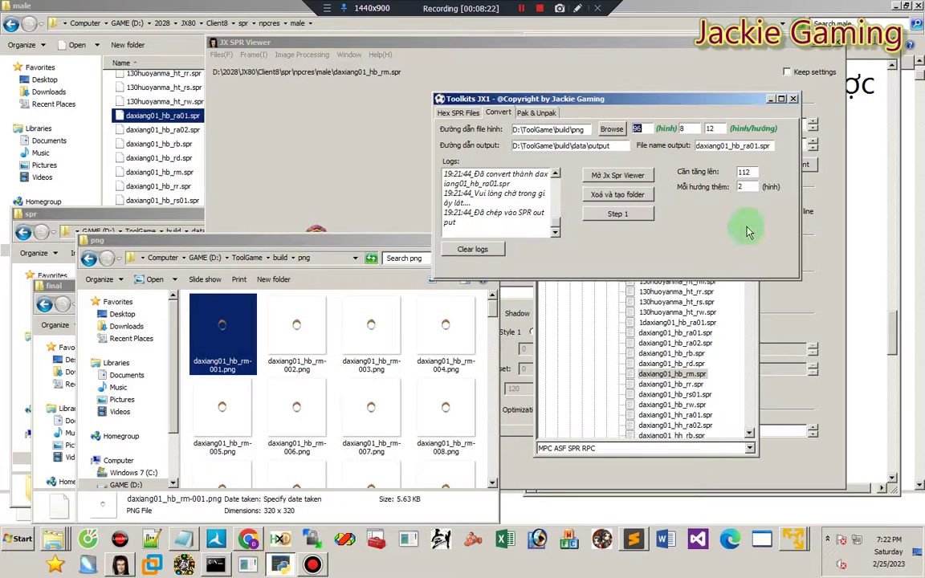
left_click(760, 145)
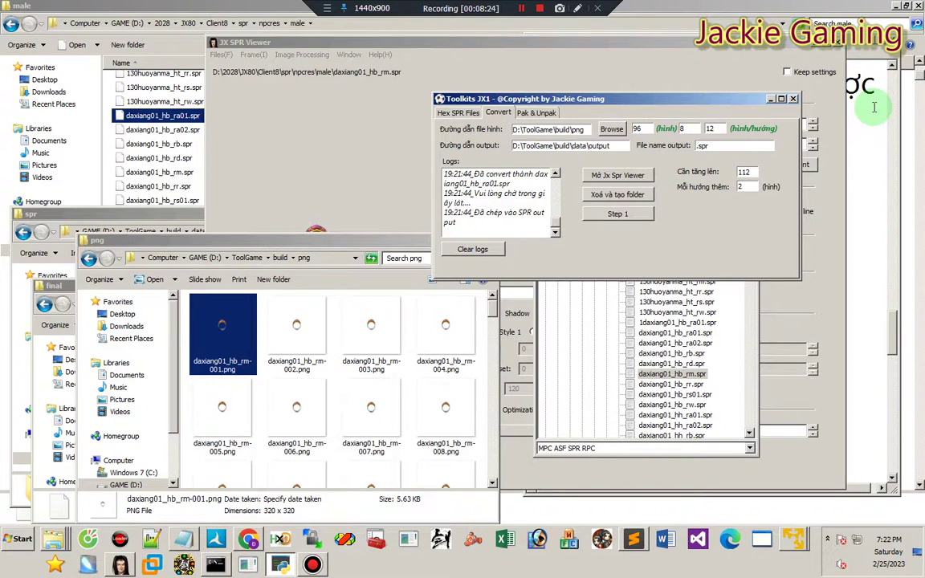
left_click(623, 196)
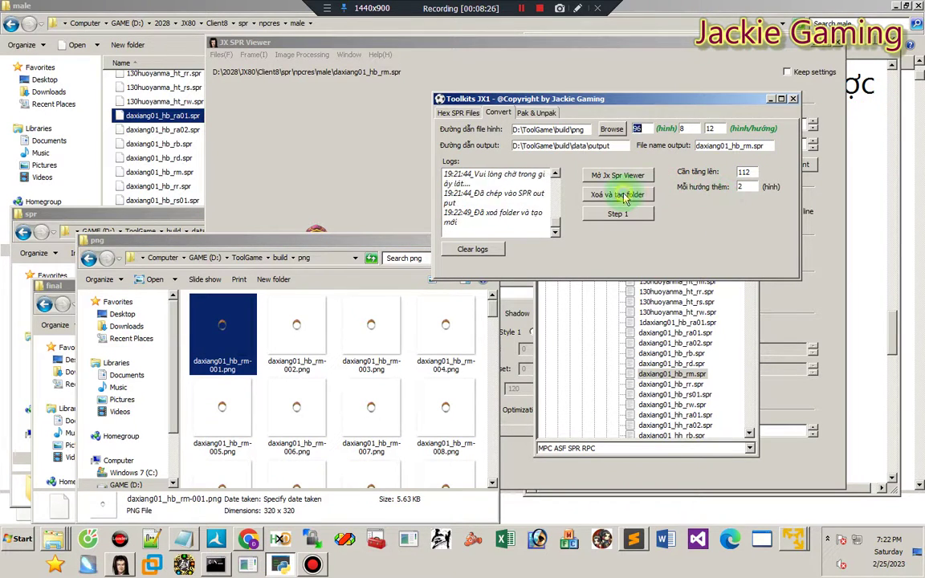
left_click(620, 215)
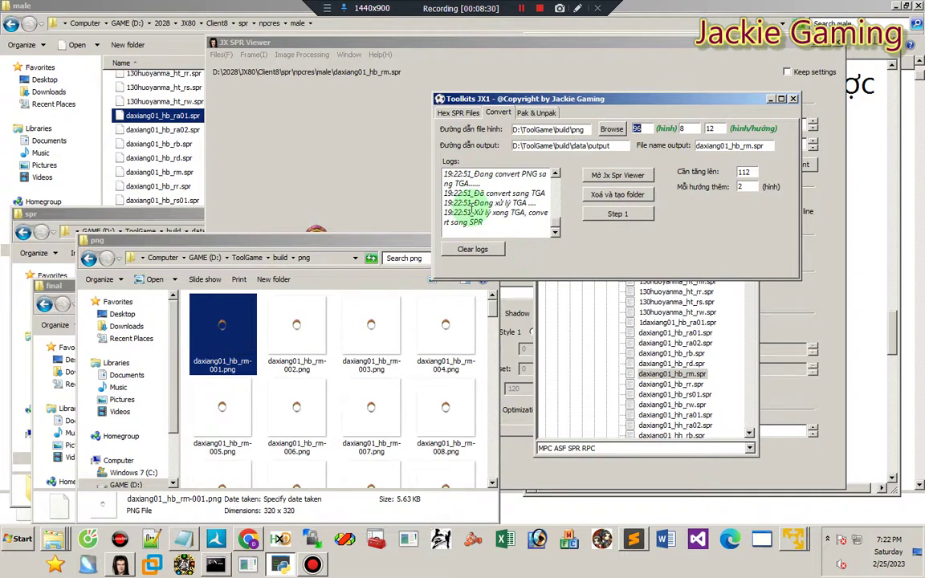
left_click_drag(474, 213, 589, 230)
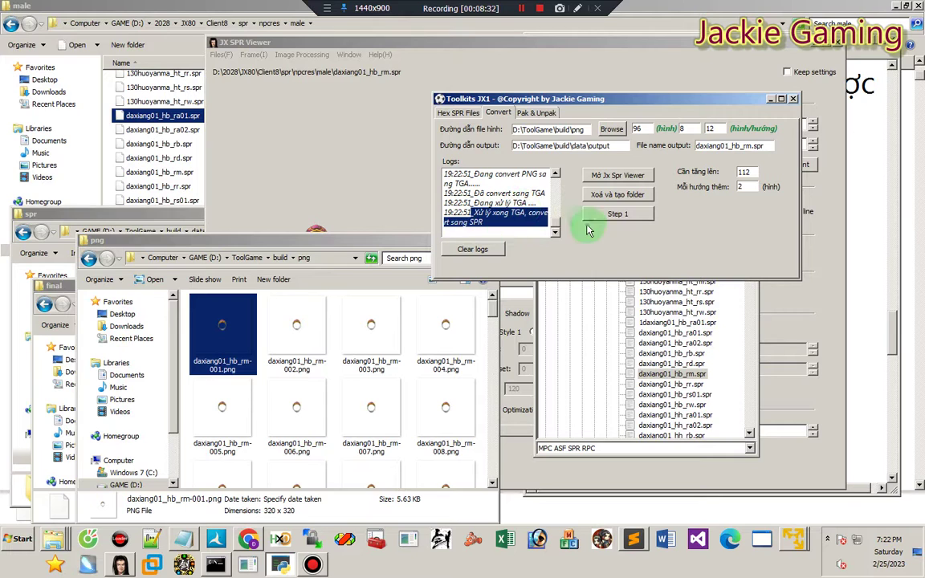
left_click(523, 226)
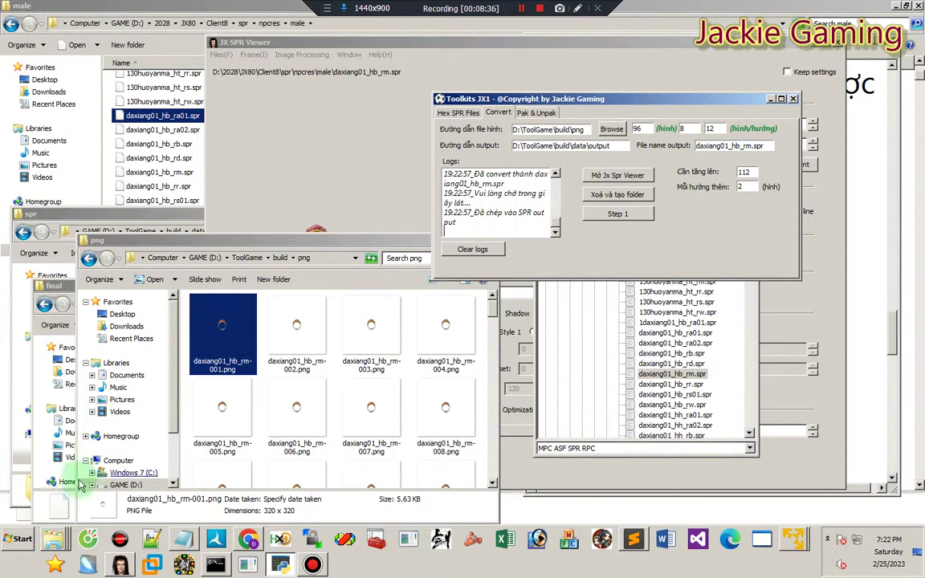
Step: Copy the converted daxiang01_hb_rm.spr from the spr folder into the ToolGame\build\final folder
mouse_move(55, 543)
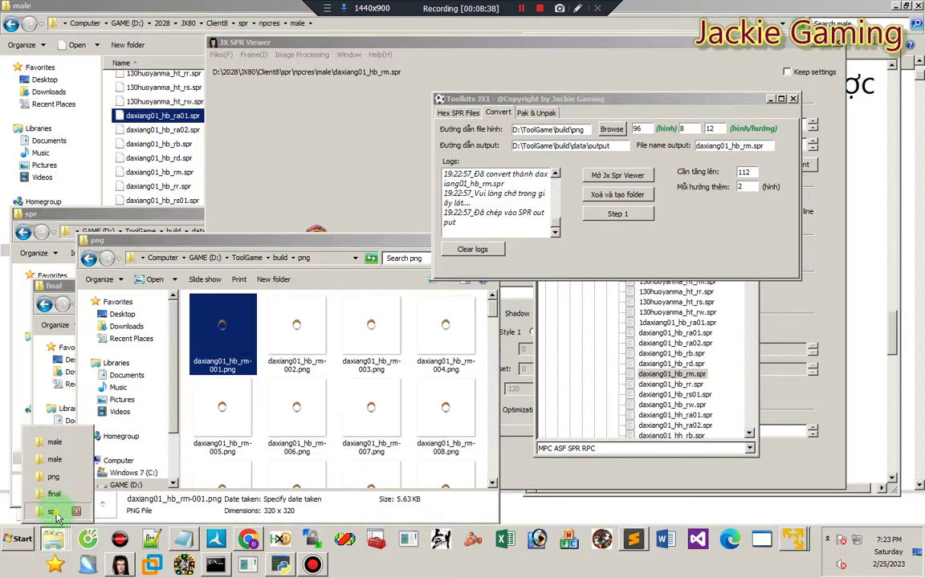
left_click(50, 462)
left_click(182, 289)
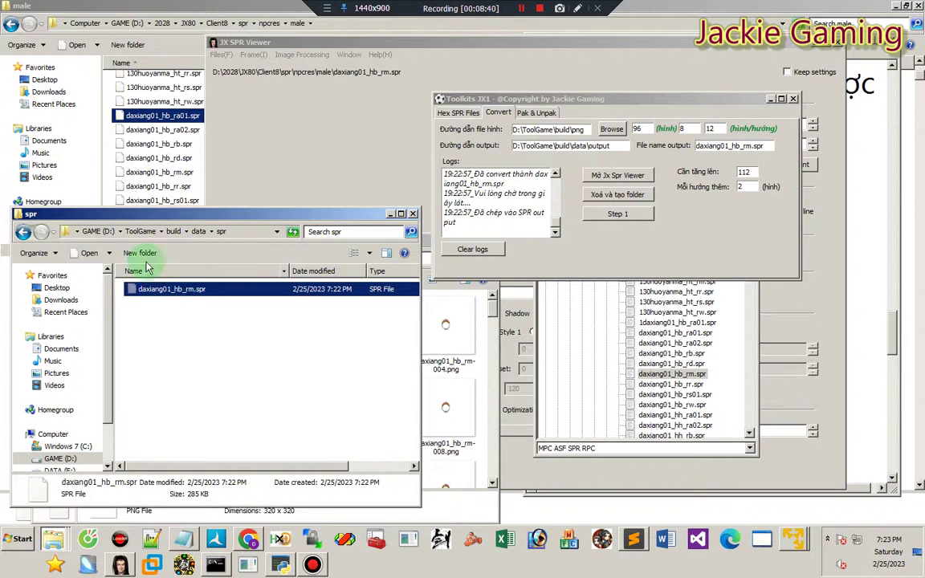
mouse_move(50, 535)
left_click(56, 446)
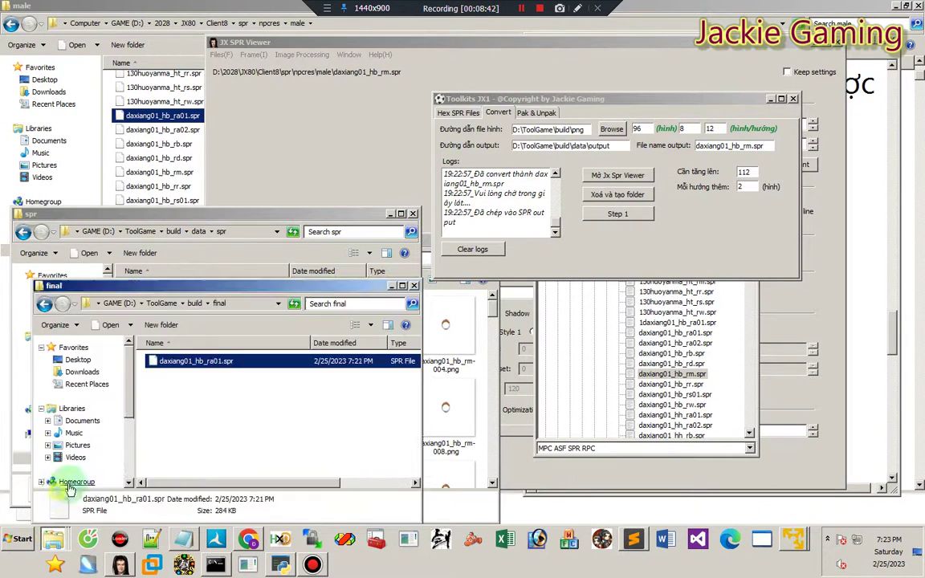
key("ctrl+v")
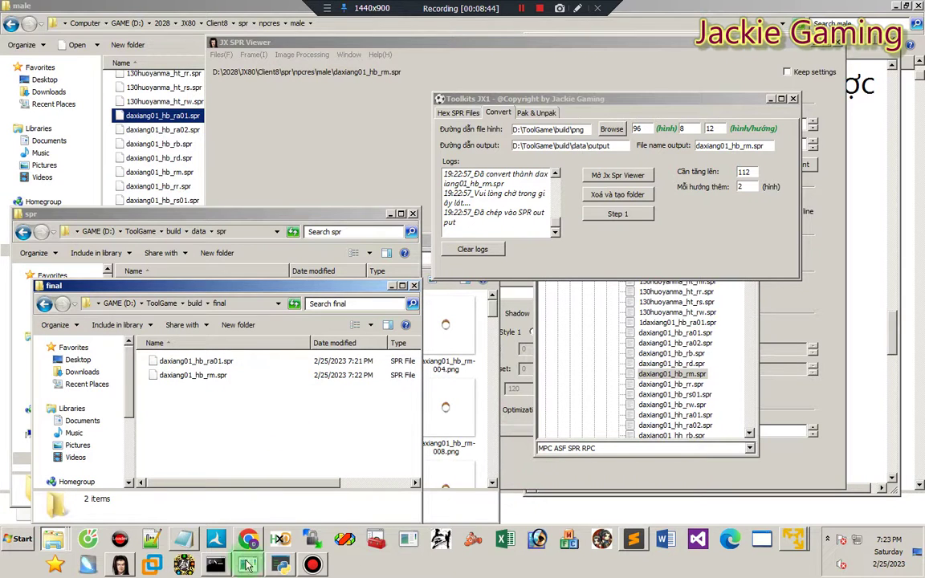
Step: Add a new line to the Notepad note, and load daxiang01_hb_rs01.spr in JX SPR Viewer after checking daxiang01_hb_rr.spr
left_click(184, 540)
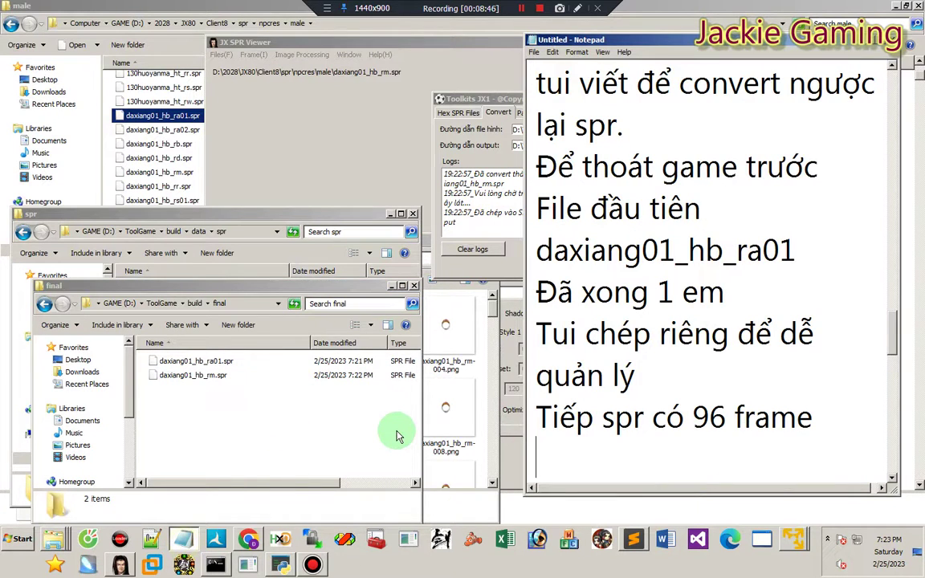
key("Return")
left_click(339, 138)
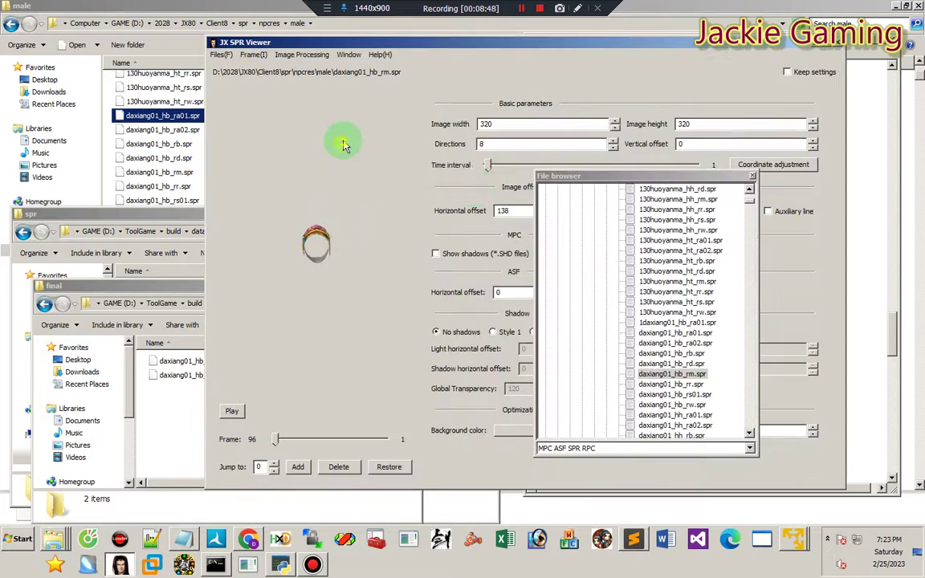
left_click(672, 384)
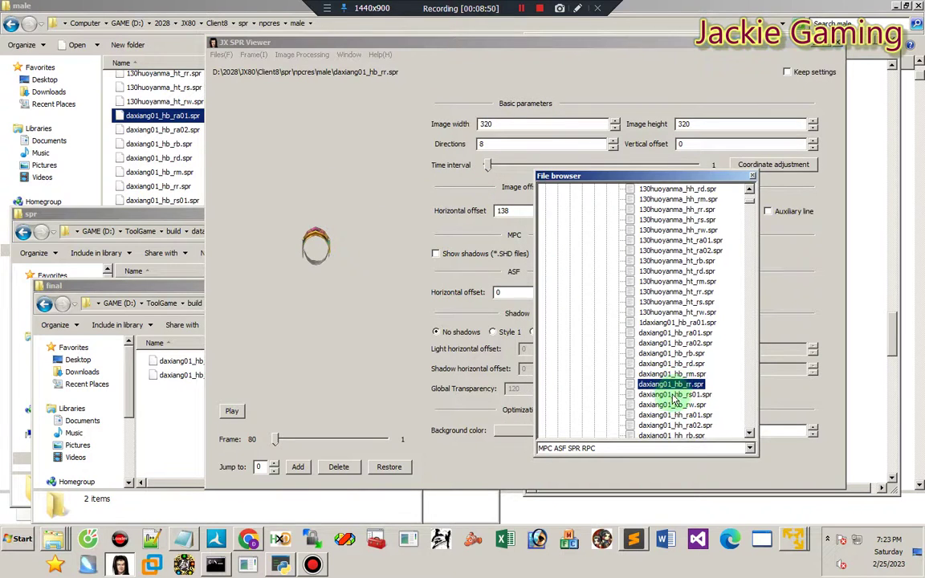
left_click(652, 395)
left_click(225, 56)
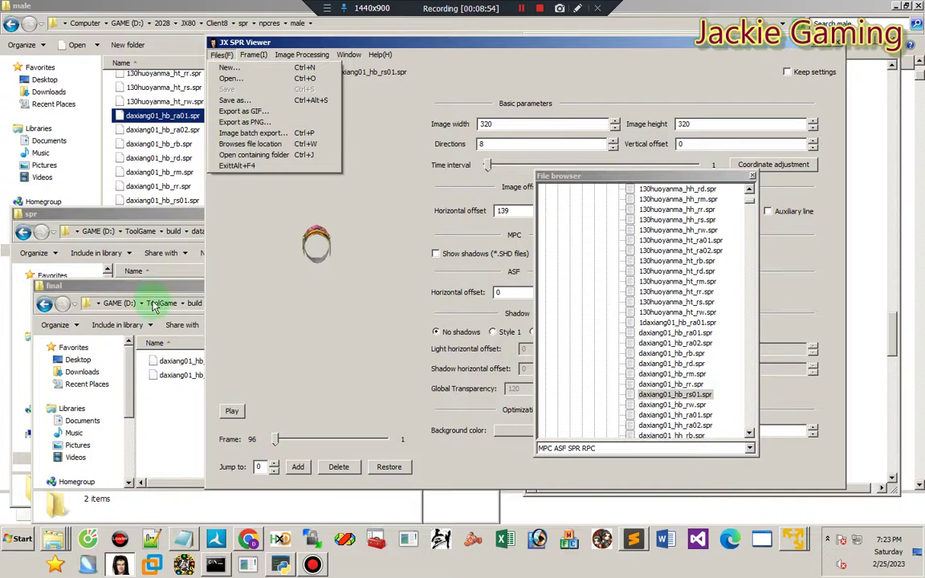
Step: Empty the ToolGame\build\png folder by permanently deleting all daxiang01_hb_rm PNG images
left_click(55, 538)
left_click(56, 480)
left_click(292, 361)
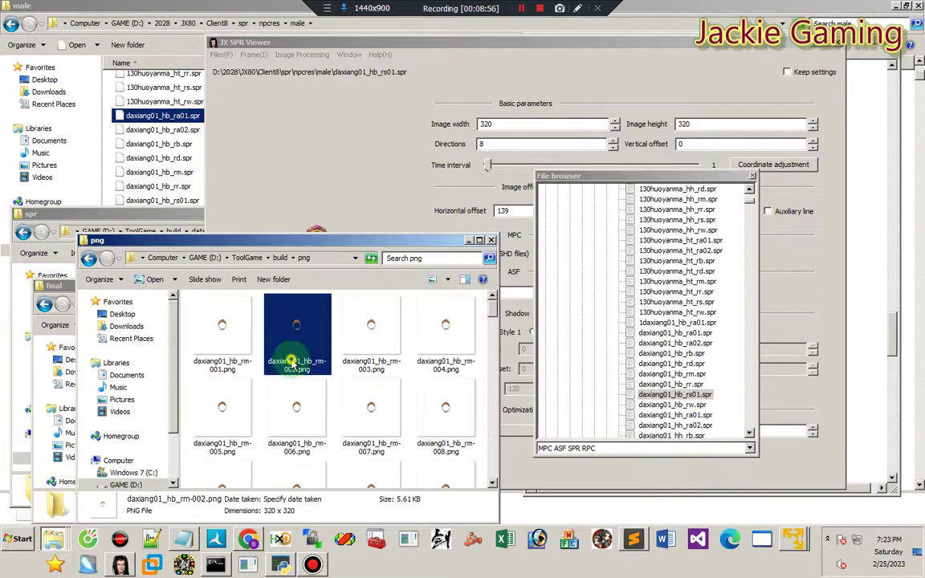
key("ctrl+a")
key("Delete")
key("Return")
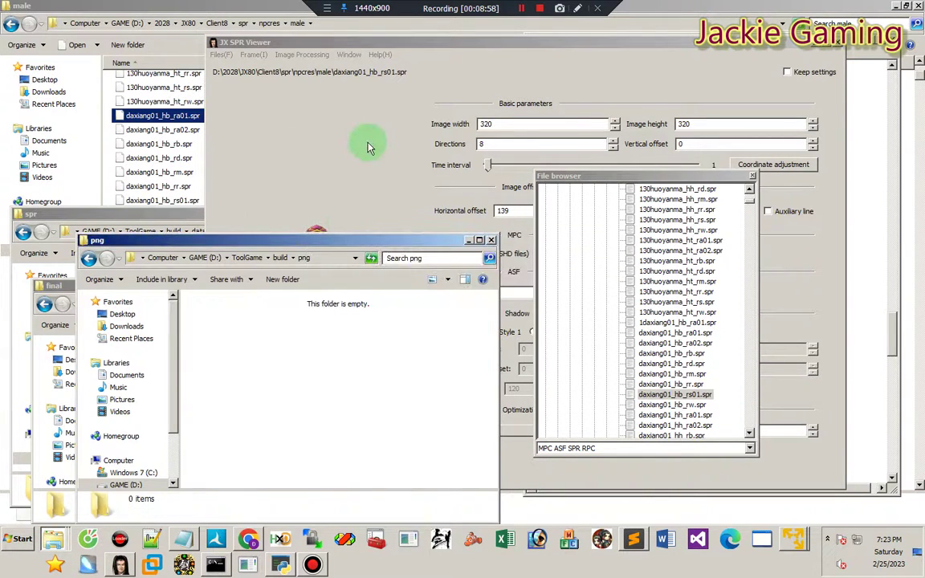
Step: Export daxiang01_hb_rs01.spr from JX SPR Viewer as PNG frames into the png folder with the filename prefix daxiang01_hb_rs01
left_click(368, 147)
left_click(222, 54)
left_click(241, 121)
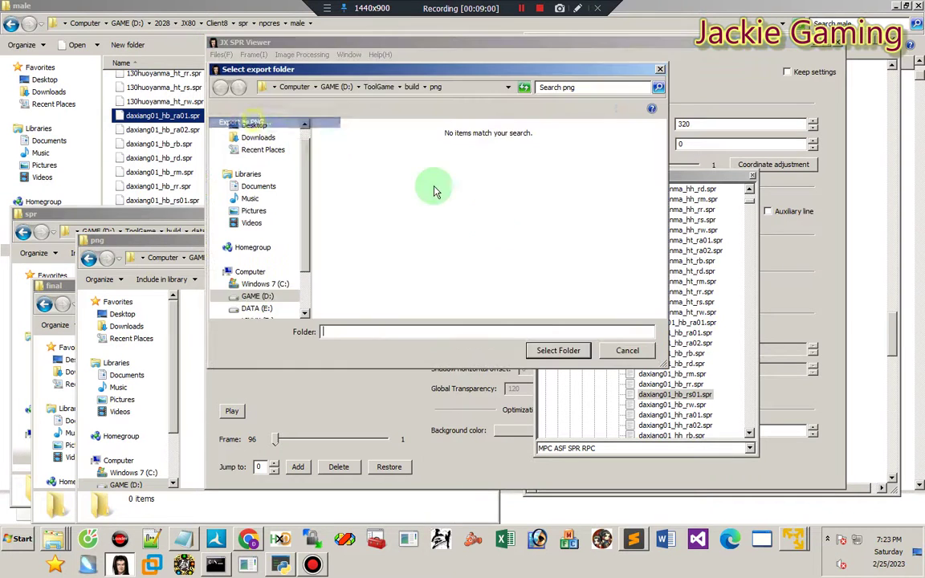
left_click(543, 350)
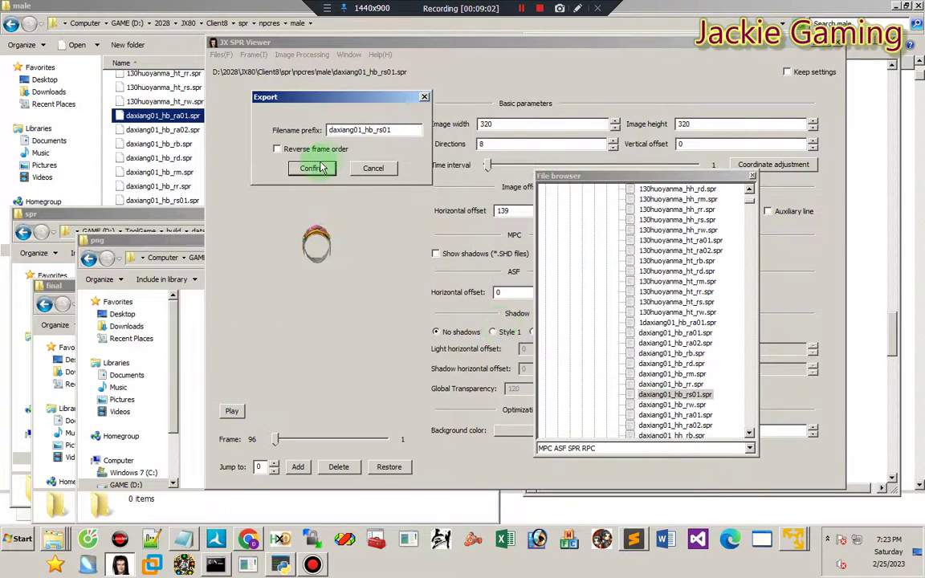
double_click(397, 129)
left_click(307, 171)
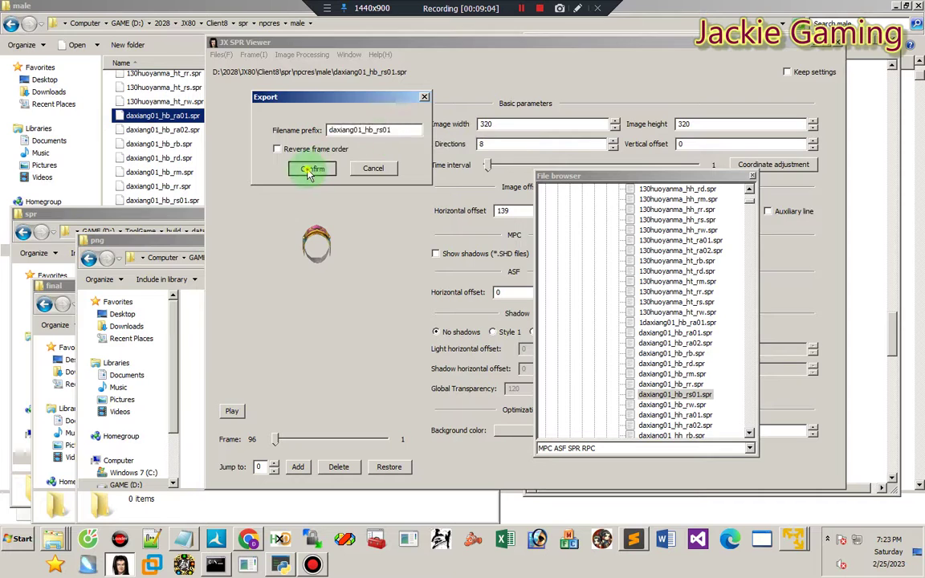
Step: Switch to Toolkits JX1, recreate the working folders, and convert the 96 exported PNG frames with the output name daxiang01_hb_rs01.spr
left_click(473, 308)
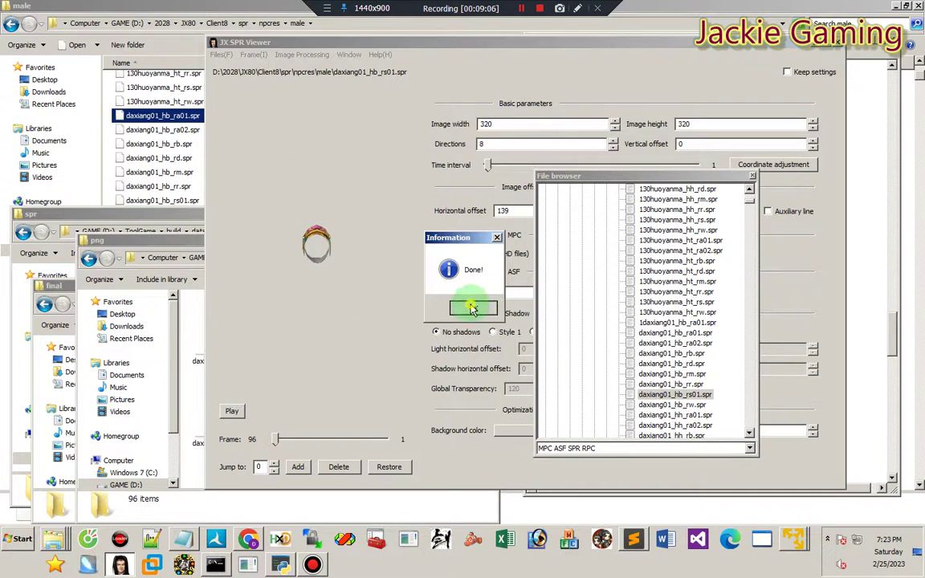
left_click(282, 565)
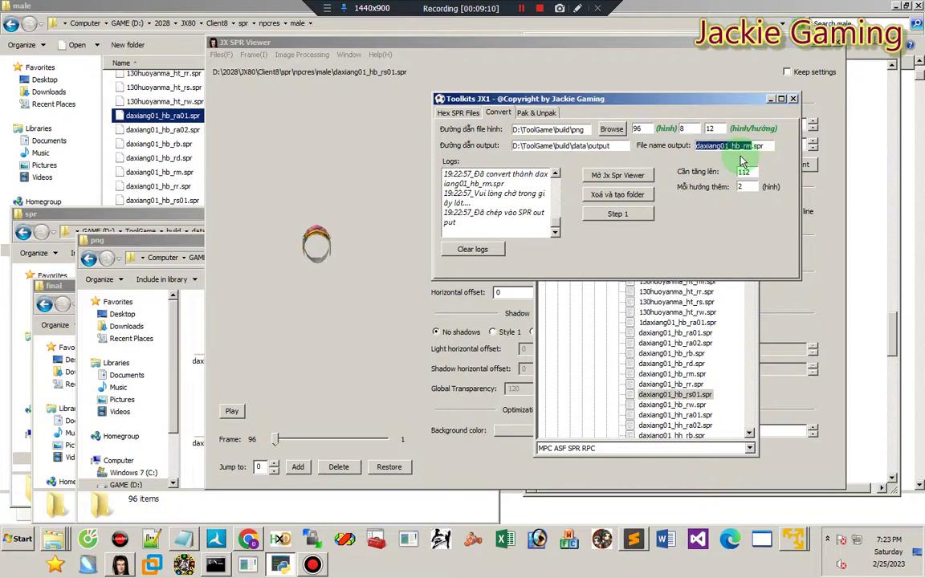
left_click(615, 195)
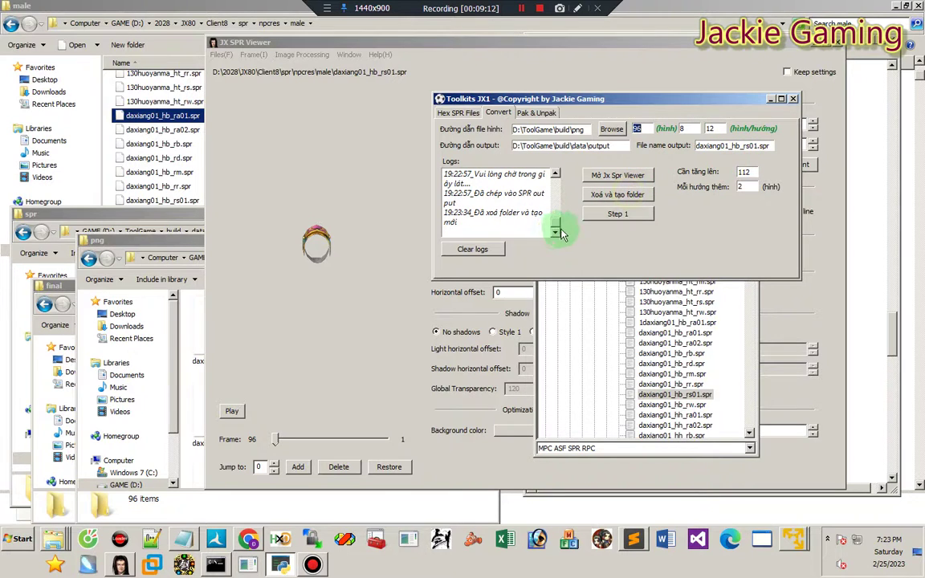
left_click(632, 220)
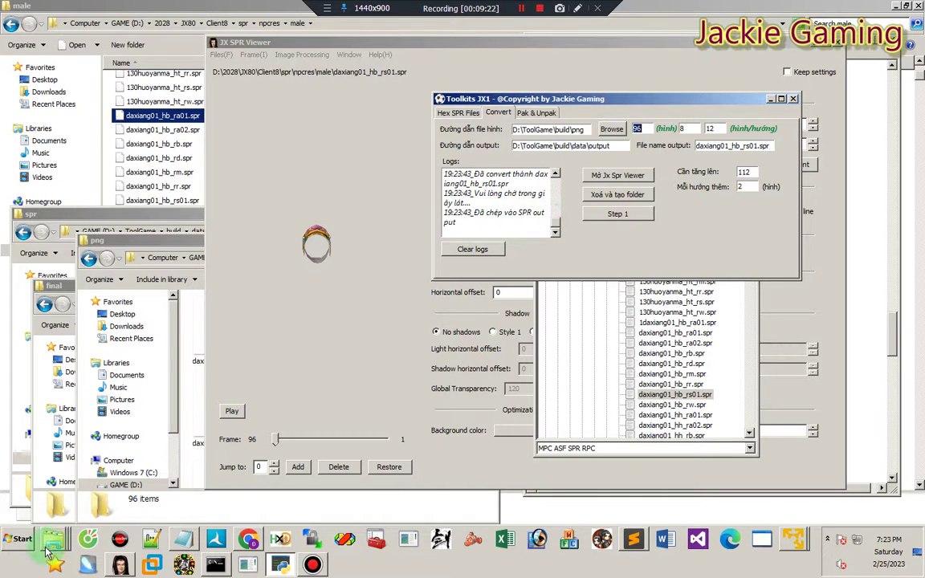
Step: Copy the converted daxiang01_hb_rs01.spr from the spr folder into the ToolGame\build\final folder
left_click(66, 490)
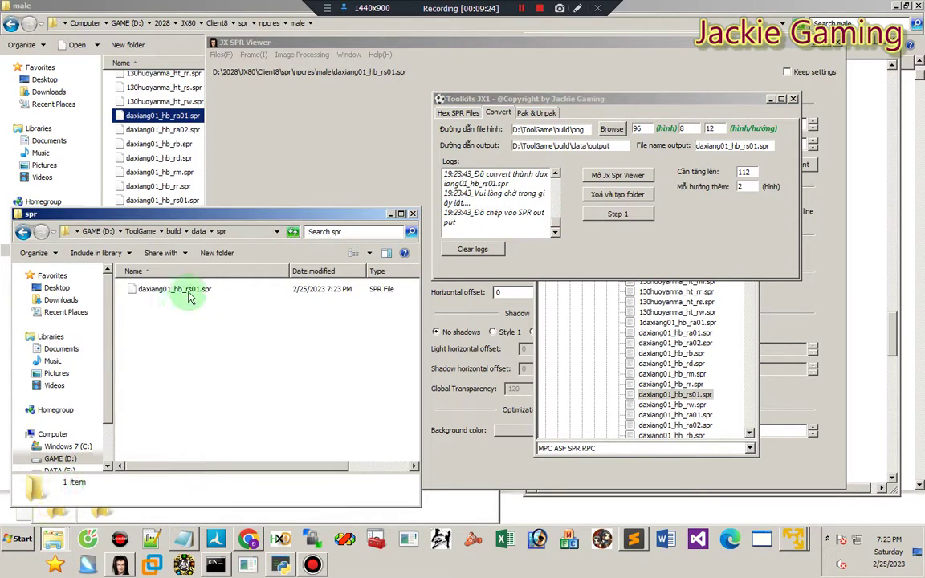
left_click(189, 291)
left_click(55, 539)
left_click(53, 494)
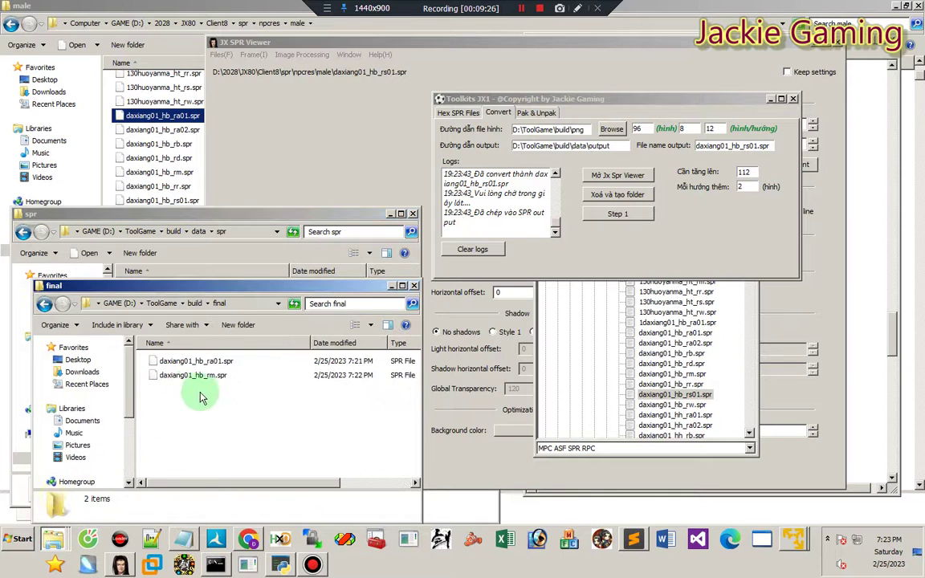
key("ctrl+v")
Step: Add the line "3 files" at the end of the Notepad note
left_click(181, 538)
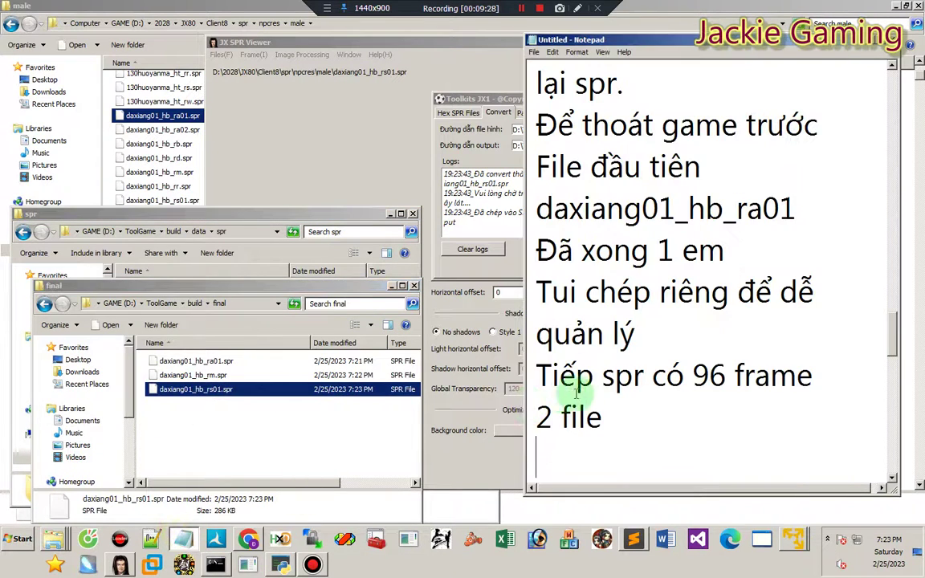
key("Return")
type("3 files")
key("Return")
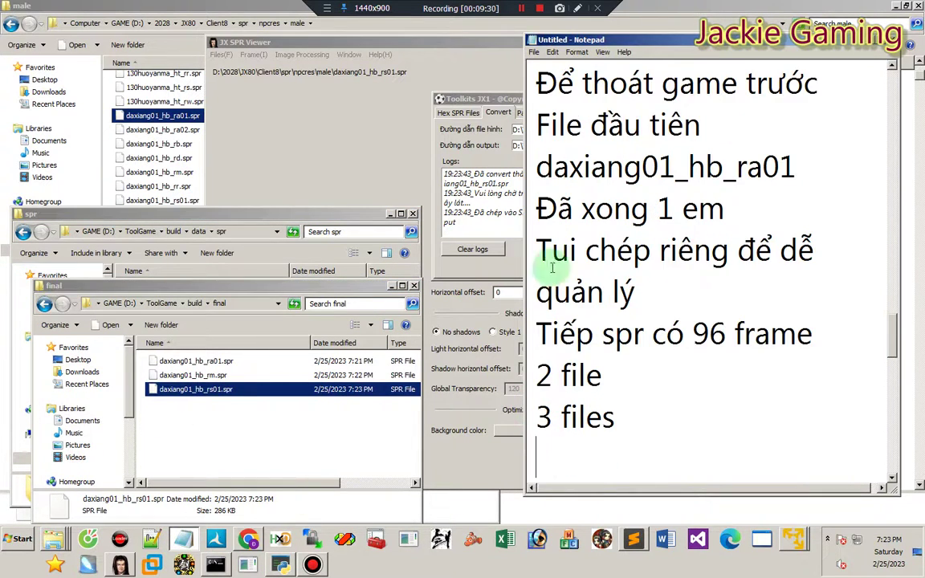
Step: Load daxiang01_hb_rw.spr in JX SPR Viewer and start exporting its frames, bringing up the export folder selection
left_click(337, 96)
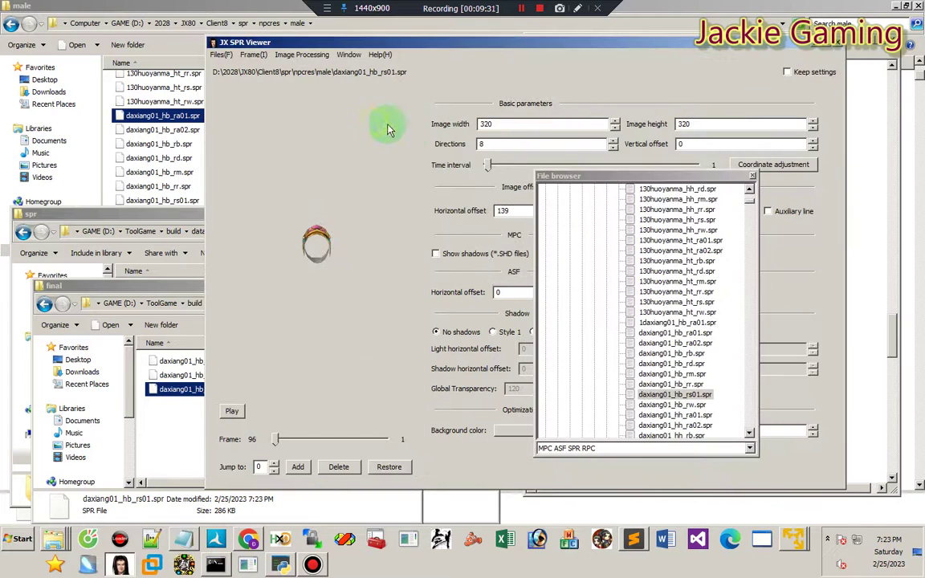
left_click(683, 405)
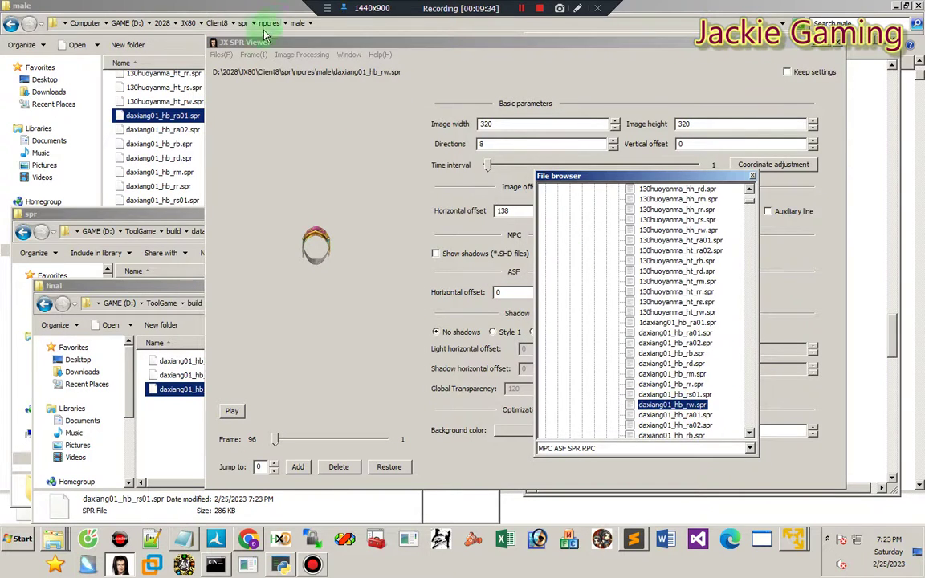
left_click(227, 60)
left_click(234, 114)
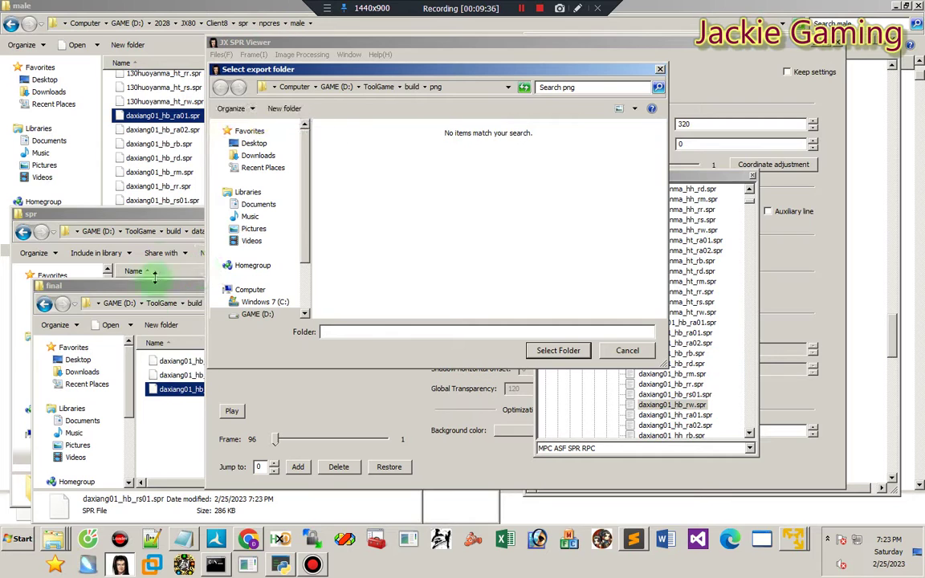
Step: Empty the ToolGame\build\png folder by deleting all daxiang01_hb_rs01 PNG images
left_click(54, 539)
left_click(61, 479)
left_click(286, 363)
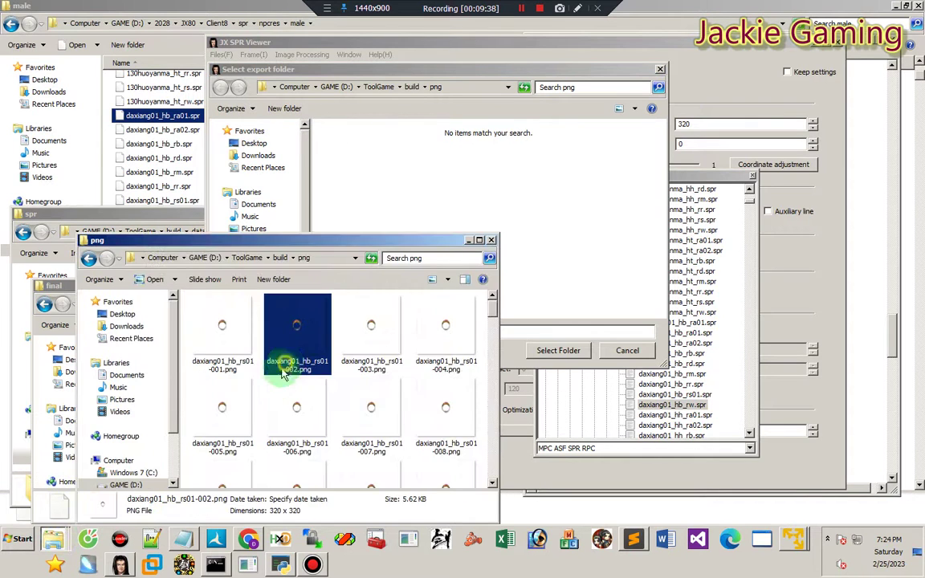
key("ctrl+a")
key("ctrl+a")
key("Delete")
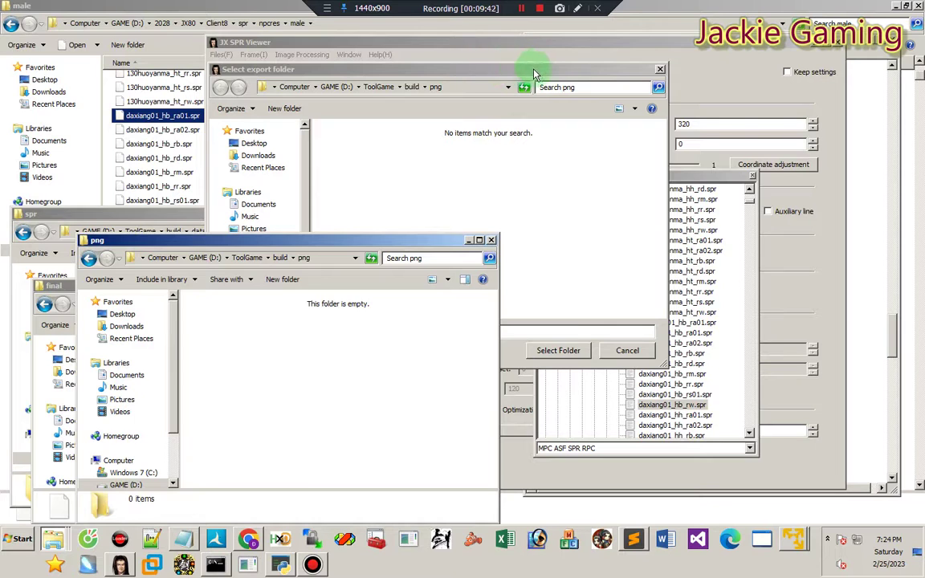
Step: Export the daxiang01_hb_rw.spr frames into the png folder with the filename prefix daxiang01_hb_rw
left_click(559, 350)
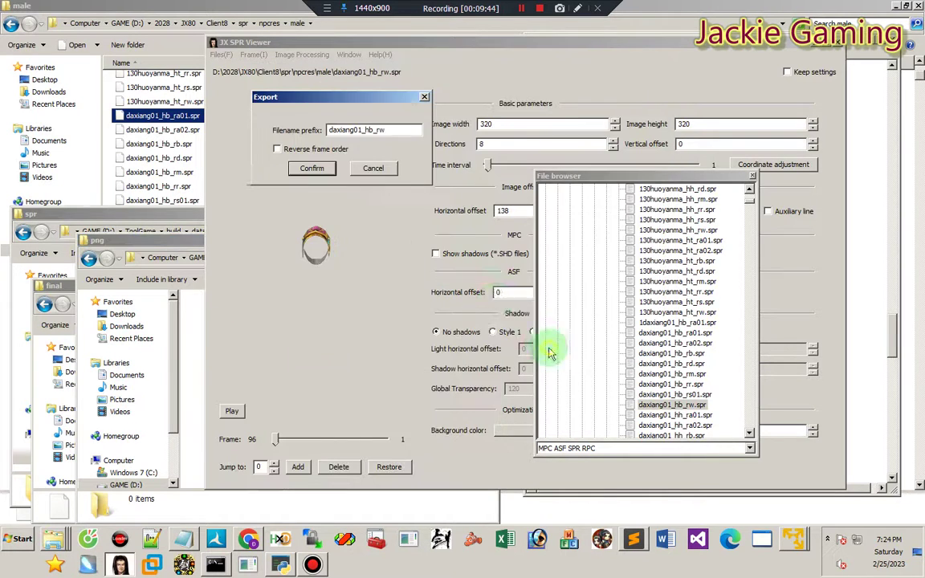
left_click_drag(396, 135, 315, 132)
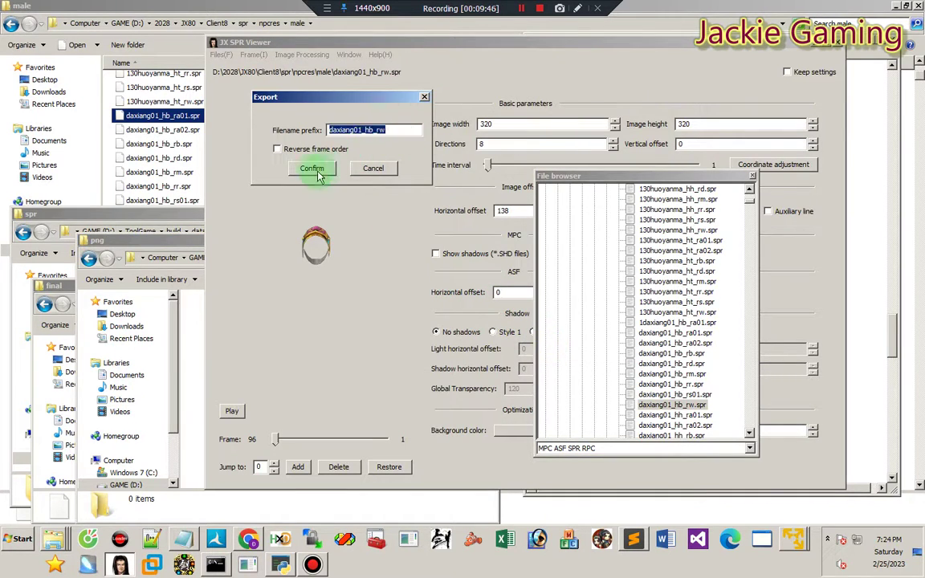
left_click(313, 172)
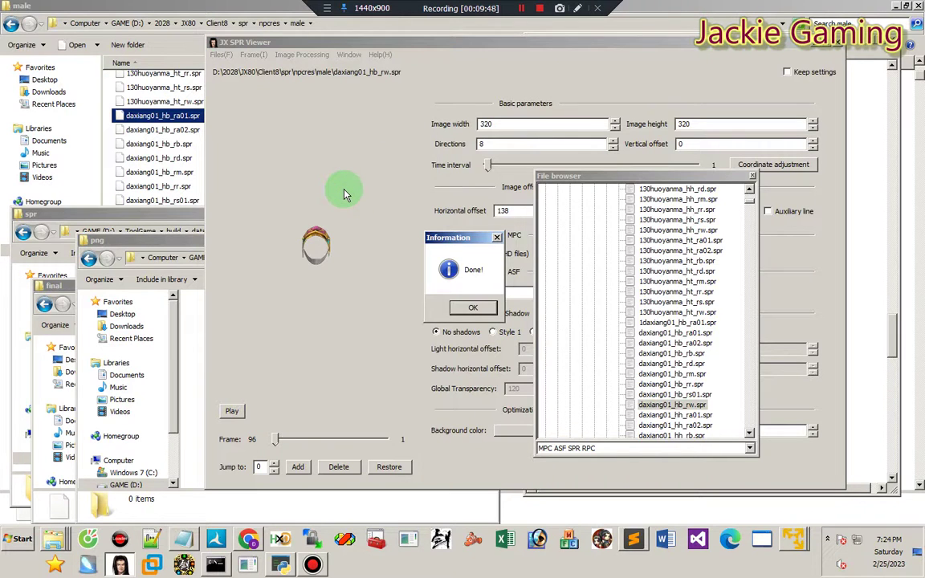
Step: In Toolkits JX1, set the output file name to daxiang01_hb_rw.spr, recreate the working folders, and convert the PNG frames
left_click(279, 566)
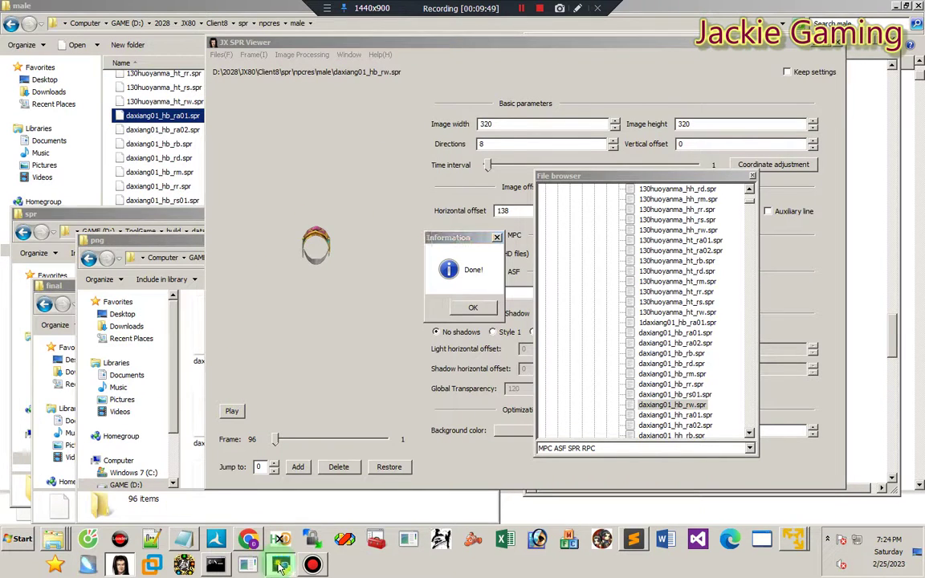
left_click(757, 147)
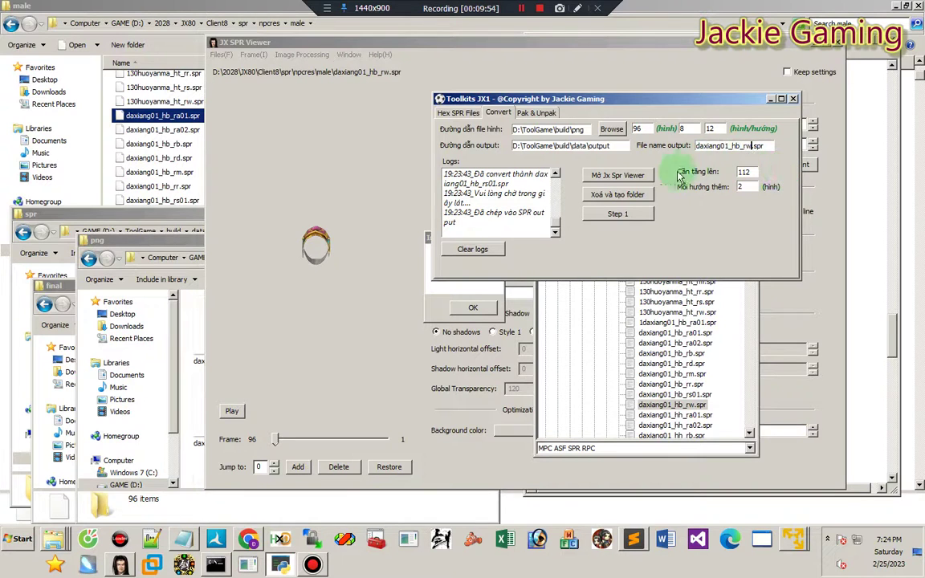
key("Tab")
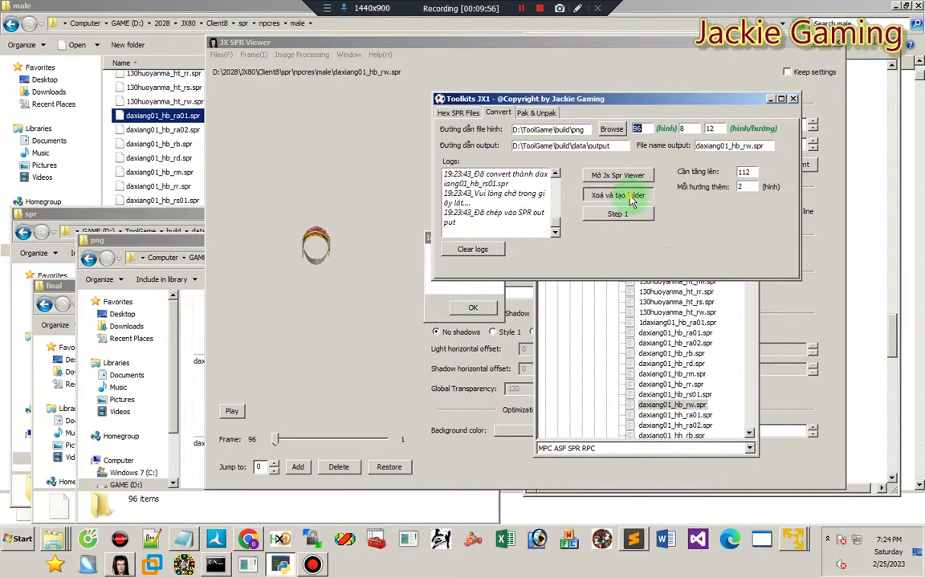
left_click(619, 214)
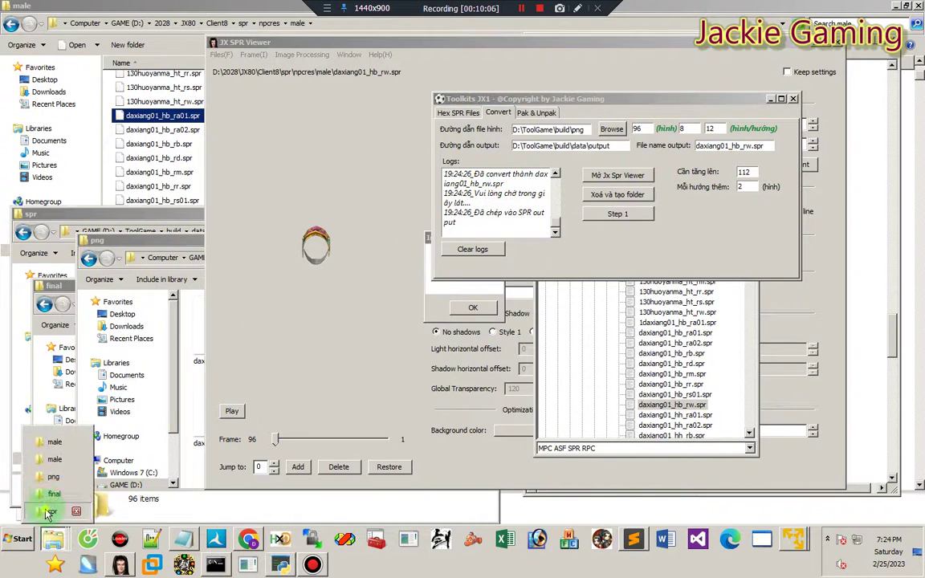
Step: Copy the converted daxiang01_hb_rw.spr from the spr folder into the ToolGame\build\final folder
left_click(46, 512)
left_click(160, 289)
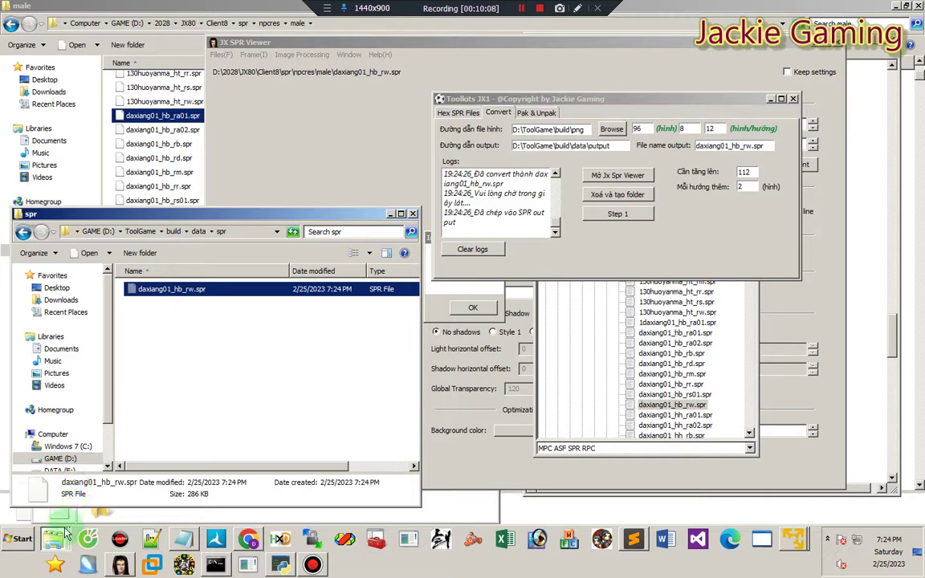
mouse_move(64, 535)
left_click(55, 492)
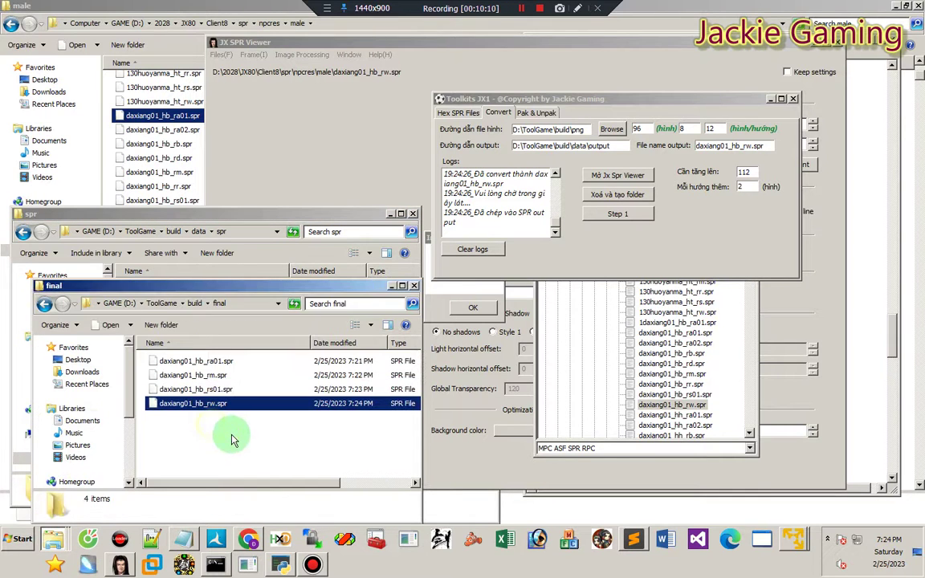
Step: Add the lines "4 files", "Hehe" and "Do chưa viết tiếp" to the Notepad note
left_click(190, 541)
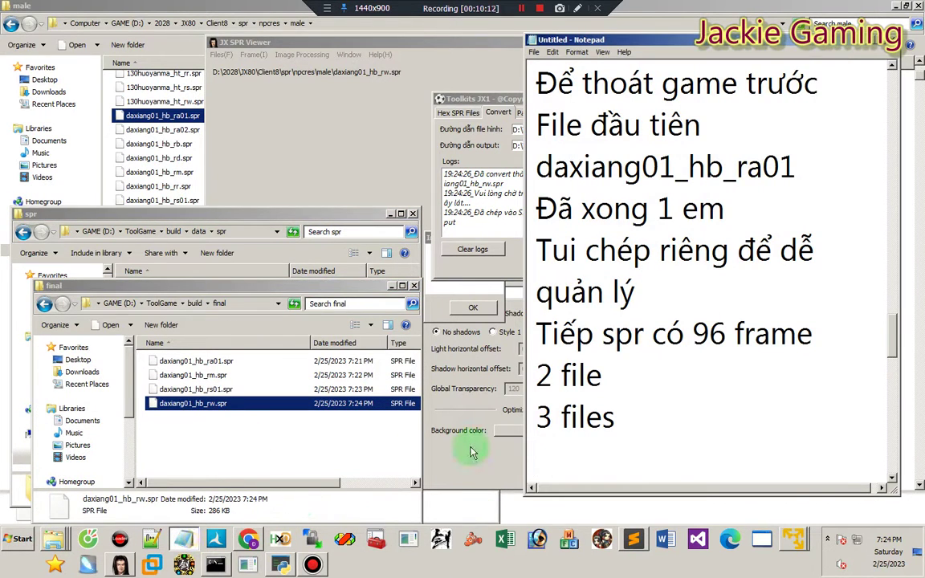
key("Return")
key("Return")
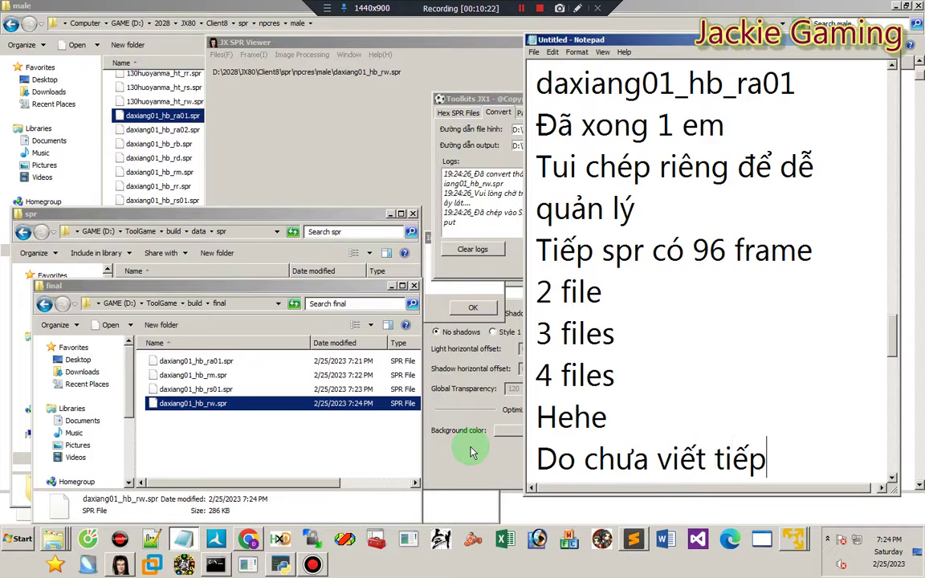
key("Return")
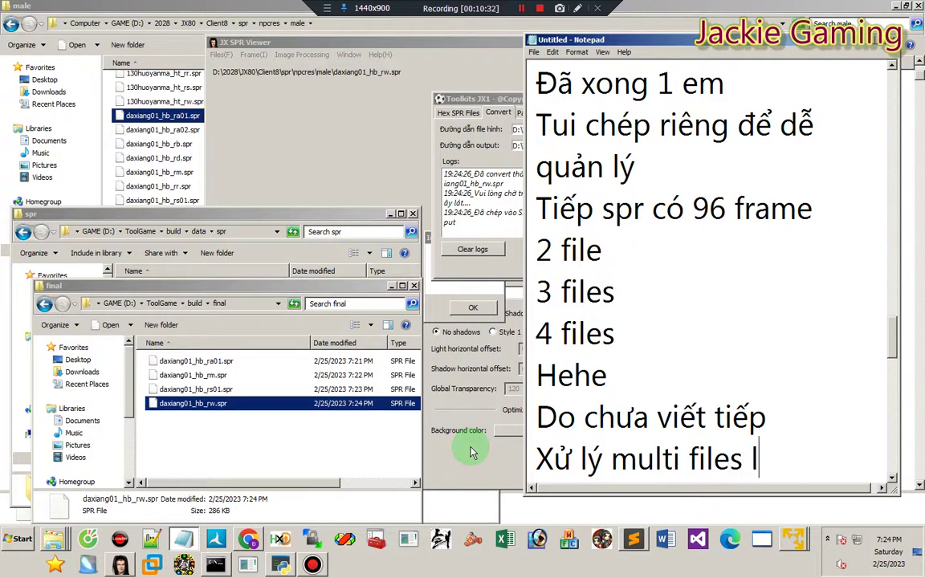
Step: Continue the note with "Xử lý multi files luôn chứ không làm thủ công từng file như video", split over three lines
type("n\\")
key("Return")
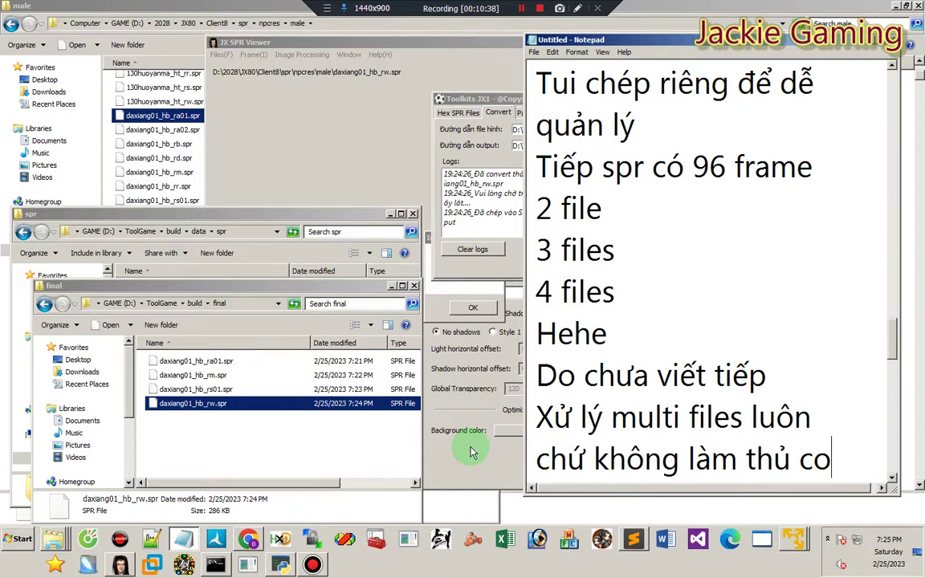
type("ng")
key("Return")
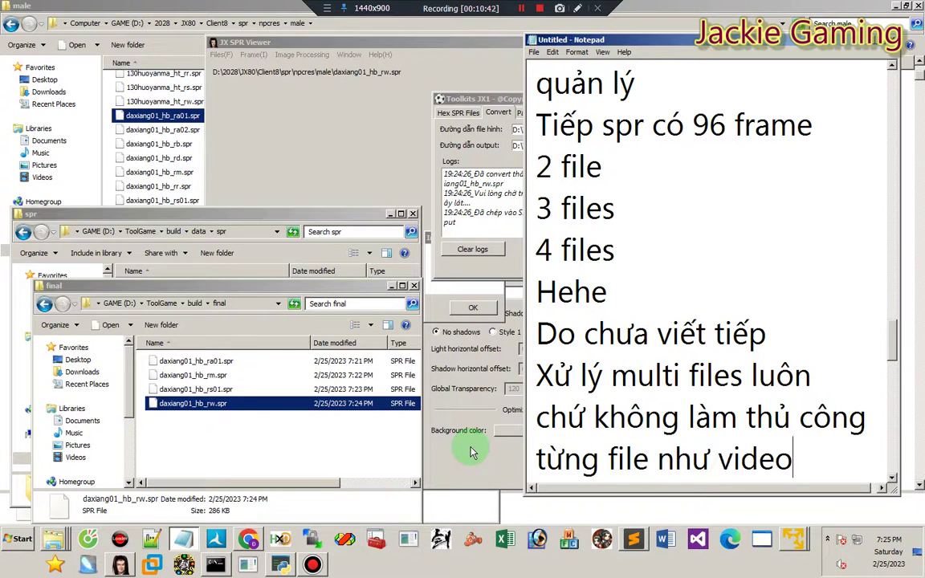
Step: Add the closing line "Có time sẽ viết tiếp." to the note, followed by blank lines
key("Return")
key("Return")
key("Return")
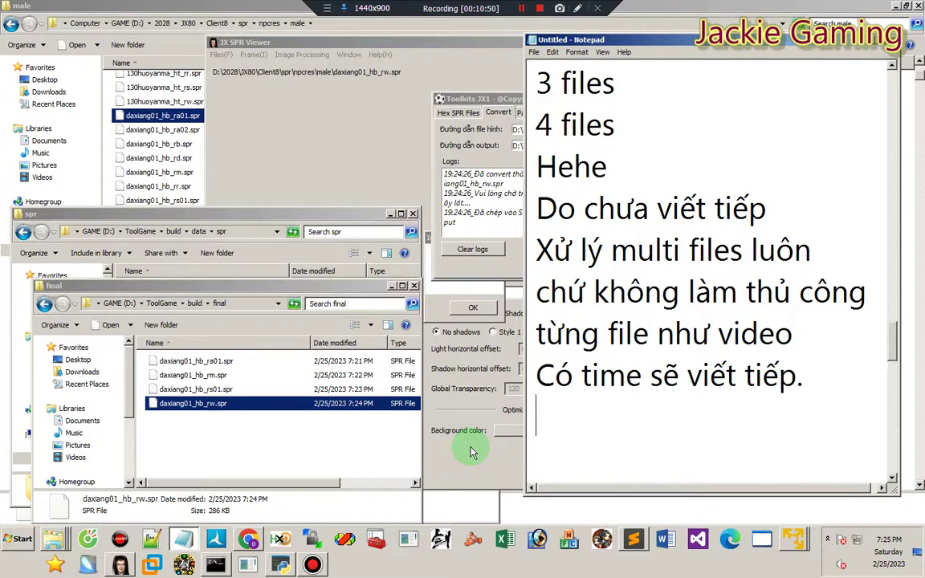
key("Return")
key("Return")
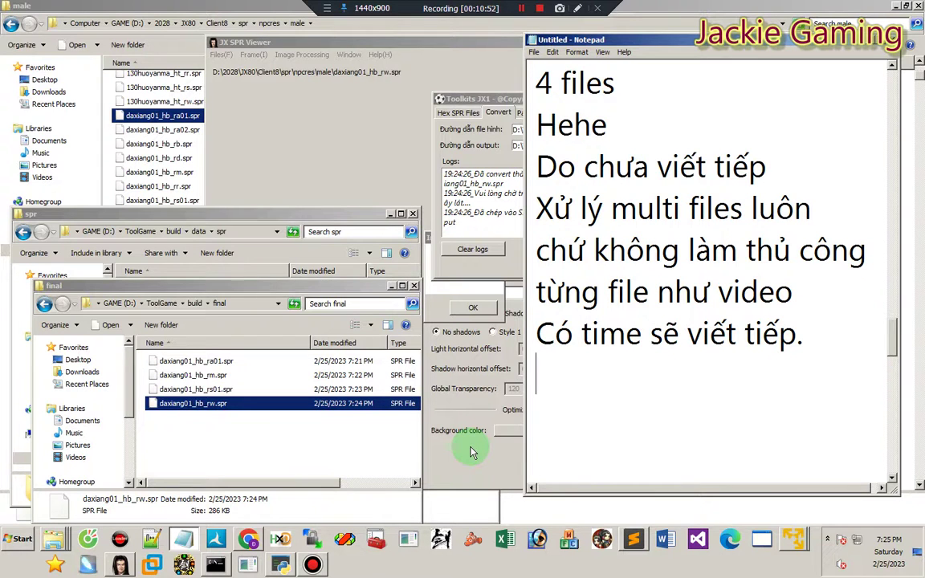
Step: Return to JX SPR Viewer, dismiss the export message, and load daxiang01_hh_ra01.spr
left_click(321, 172)
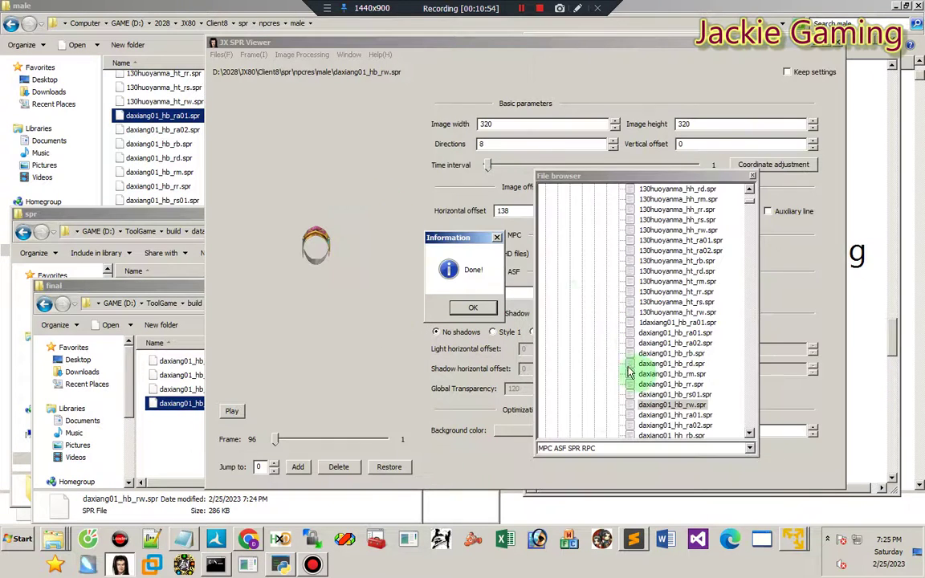
left_click(474, 311)
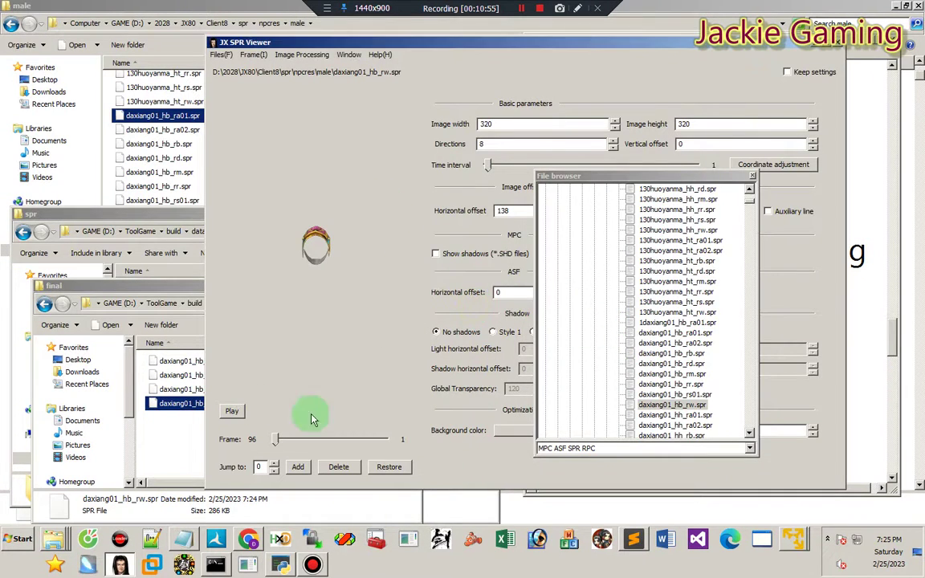
left_click(678, 416)
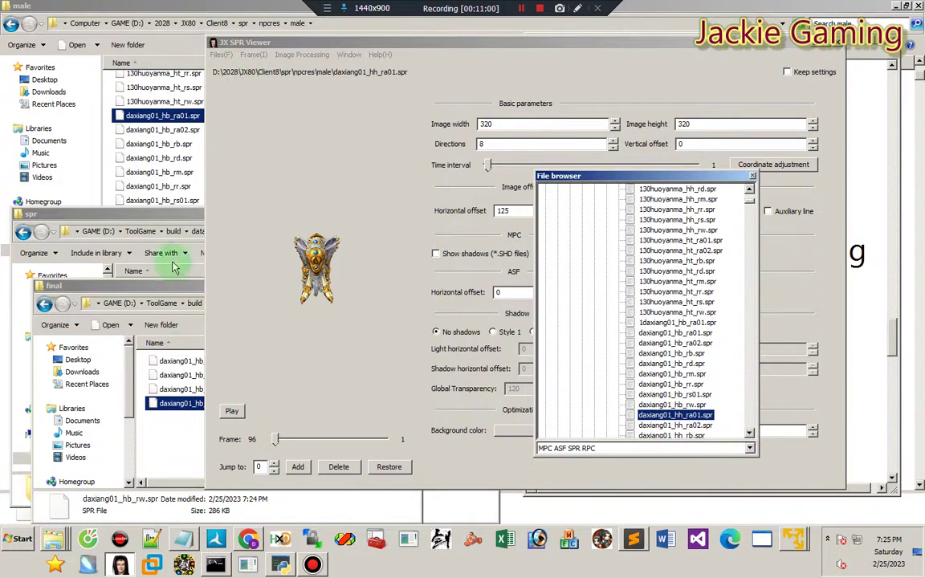
Step: Empty the ToolGame\build\png folder by permanently deleting all daxiang01_hb_rw PNG images
left_click(53, 538)
left_click(60, 479)
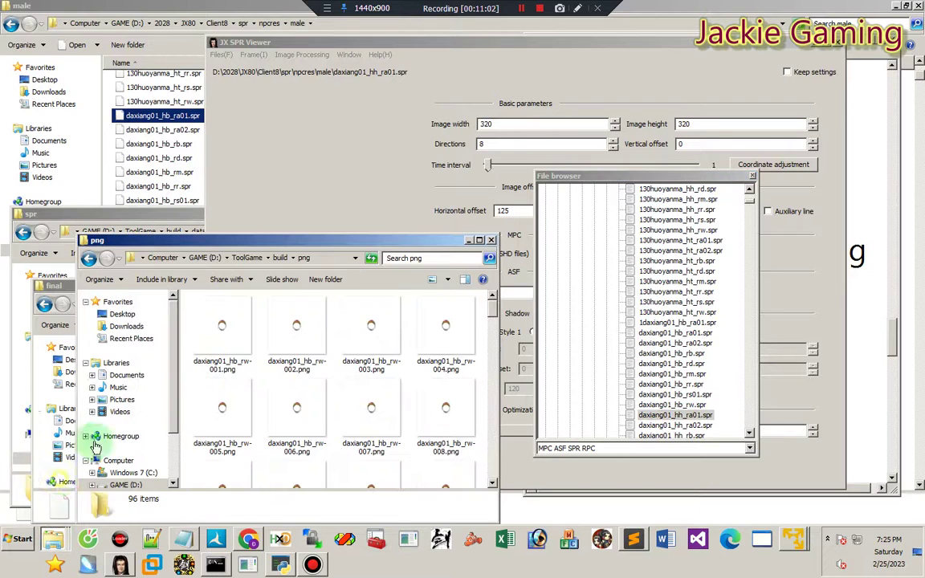
left_click(261, 370)
key("ctrl+a")
key("shift+Delete")
key("Return")
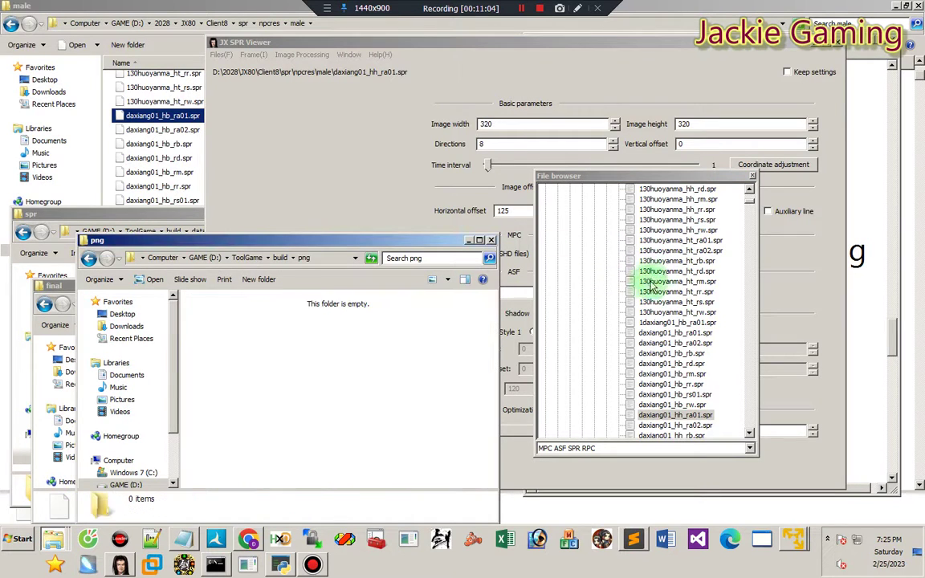
Step: Export the frames of daxiang01_hh_ra01.spr as PNG images into ToolGame\build\png with the prefix daxiang01_hh_ra01
left_click(222, 55)
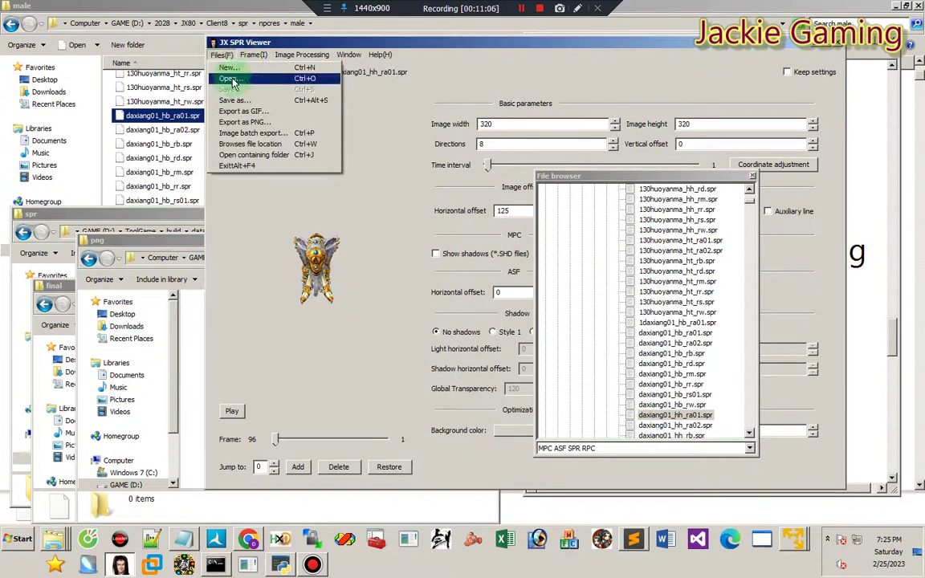
left_click(241, 110)
left_click(558, 351)
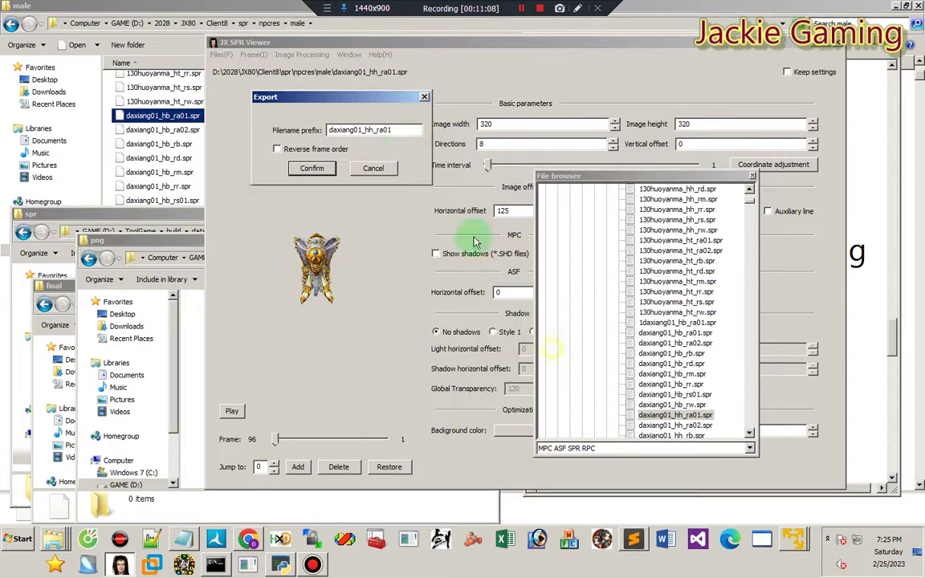
left_click(320, 170)
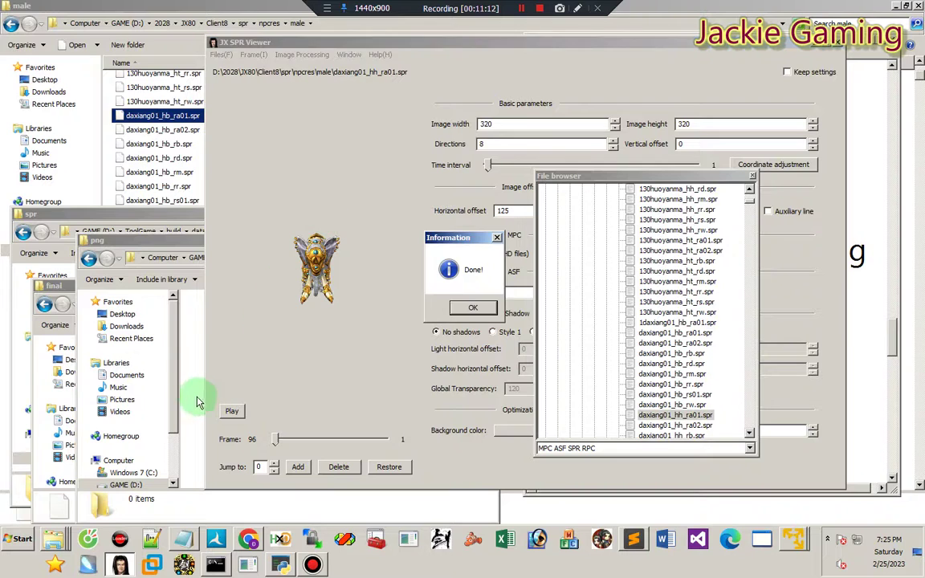
left_click(462, 306)
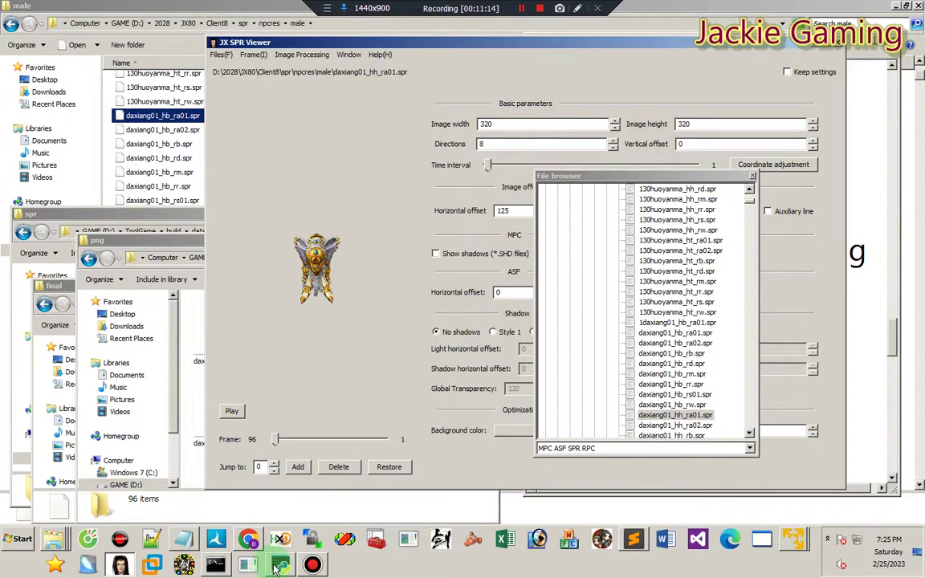
Step: In Toolkits JX1, set the output file name to daxiang01_hh_ra01.spr, recreate the working folders and run the Step 1 conversion
left_click(747, 145)
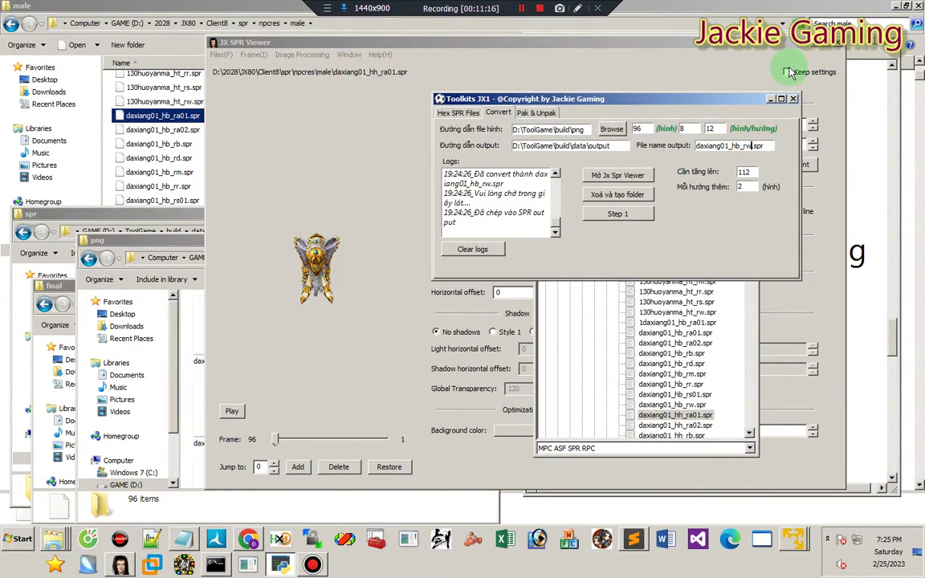
type("daxiang01_hb_ra01")
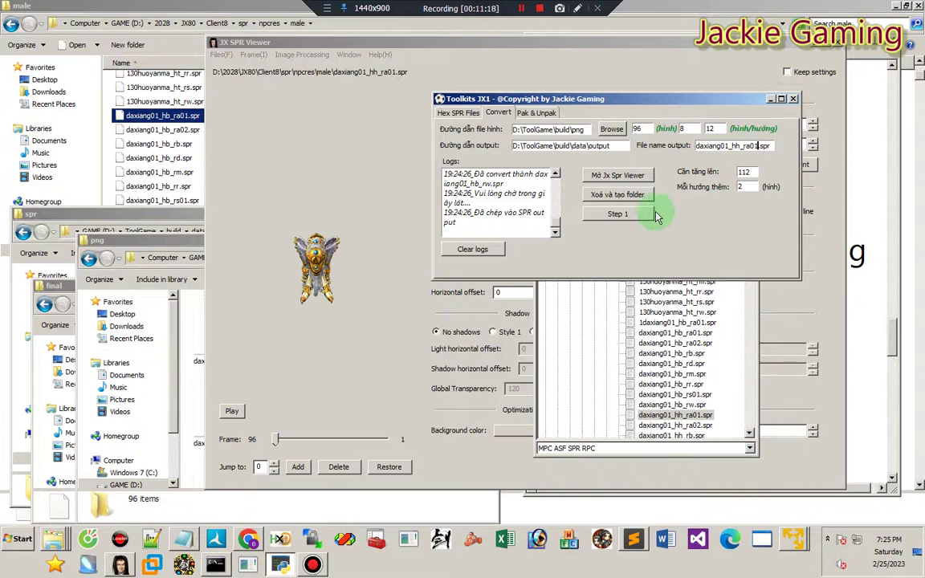
left_click(623, 198)
left_click(636, 216)
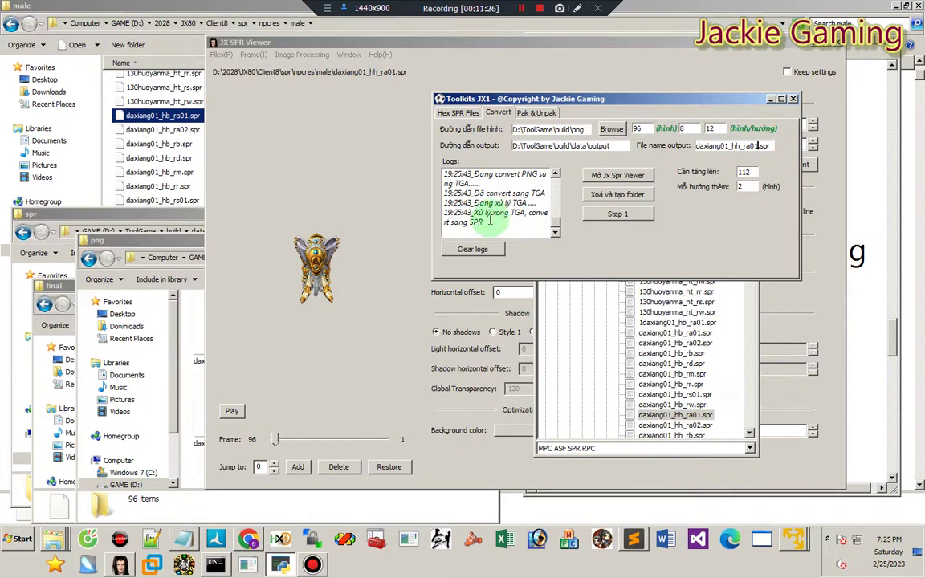
Step: Place the converted daxiang01_hh_ra01.spr from ToolGame\build\data\spr in the ToolGame\build\final folder
mouse_move(52, 540)
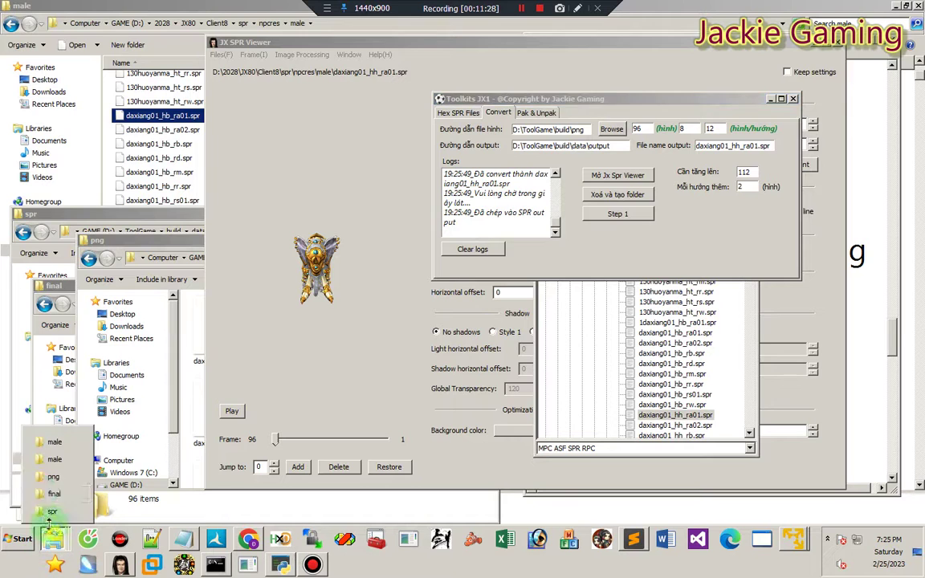
left_click(51, 511)
left_click(175, 290)
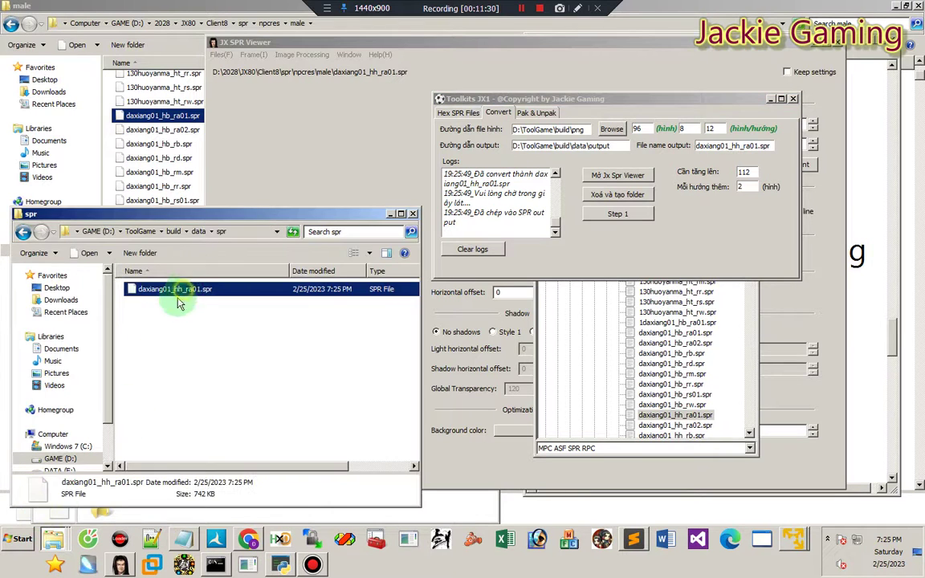
left_click_drag(178, 304, 219, 432)
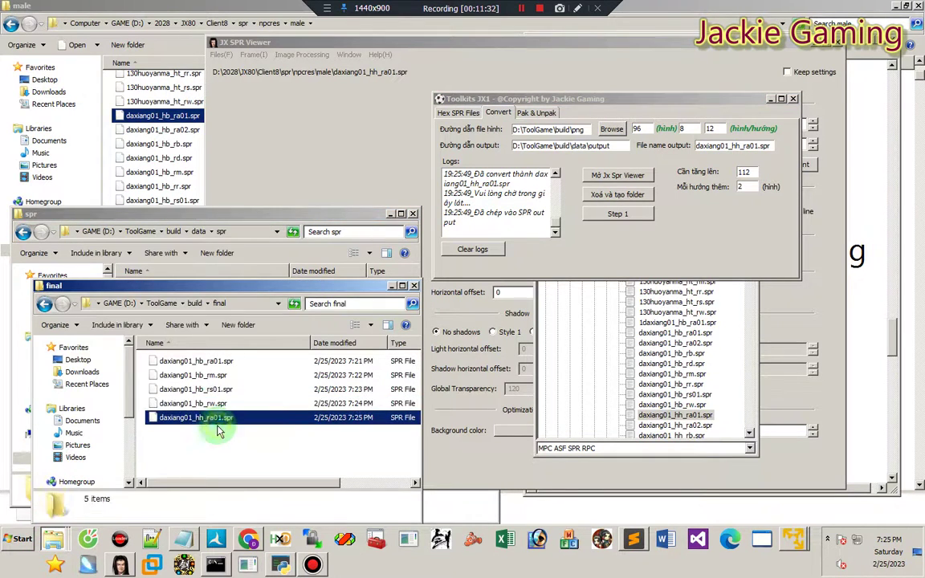
Step: Return to JX SPR Viewer, check the daxiang01_hh ra02, rb and rd sprites, and load daxiang01_hh_rm.spr
left_click(363, 114)
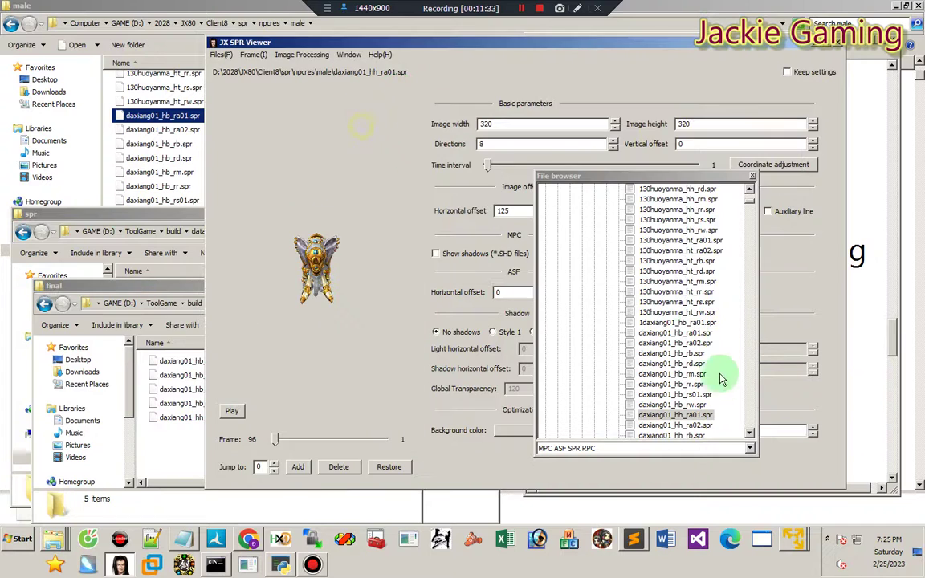
left_click(673, 425)
scroll(673, 428, "down", 3)
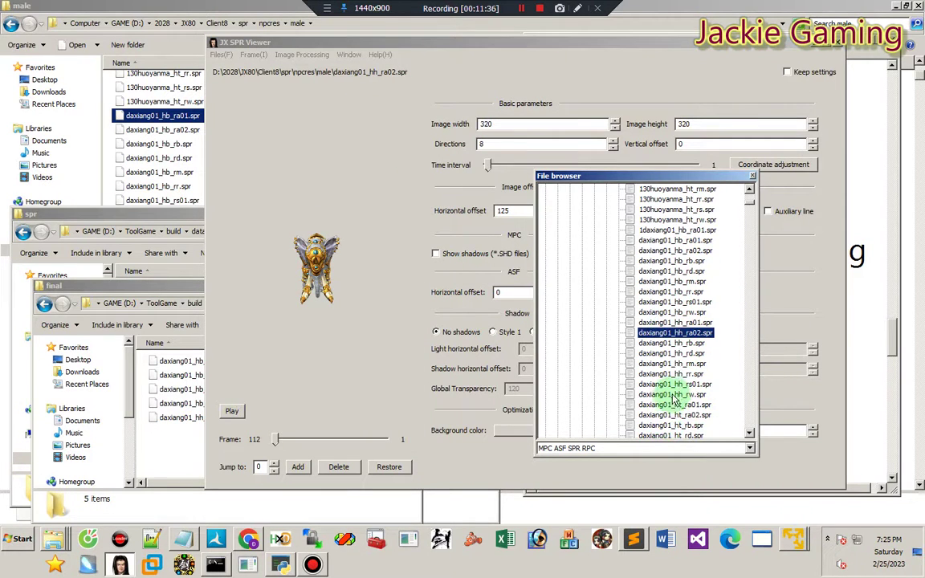
left_click(681, 347)
left_click(671, 354)
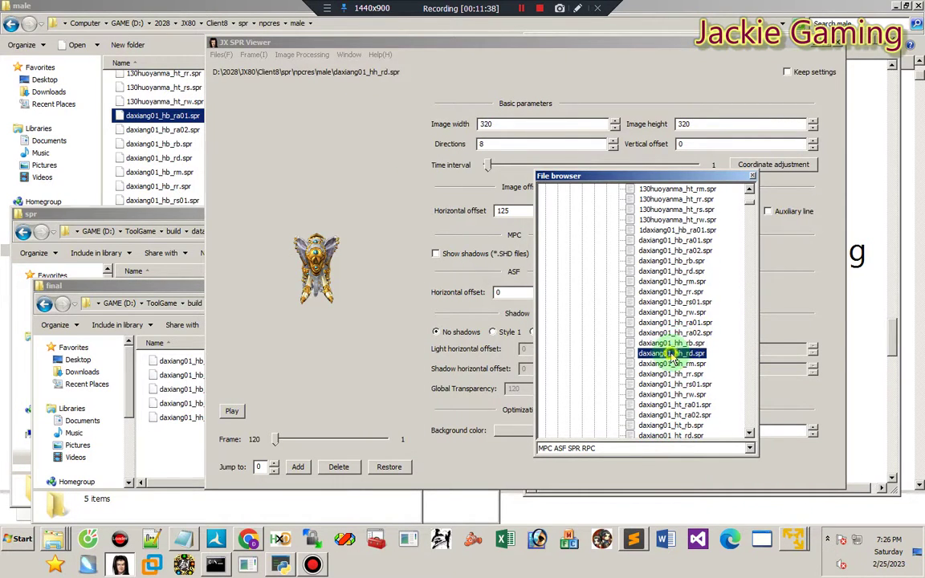
left_click(667, 366)
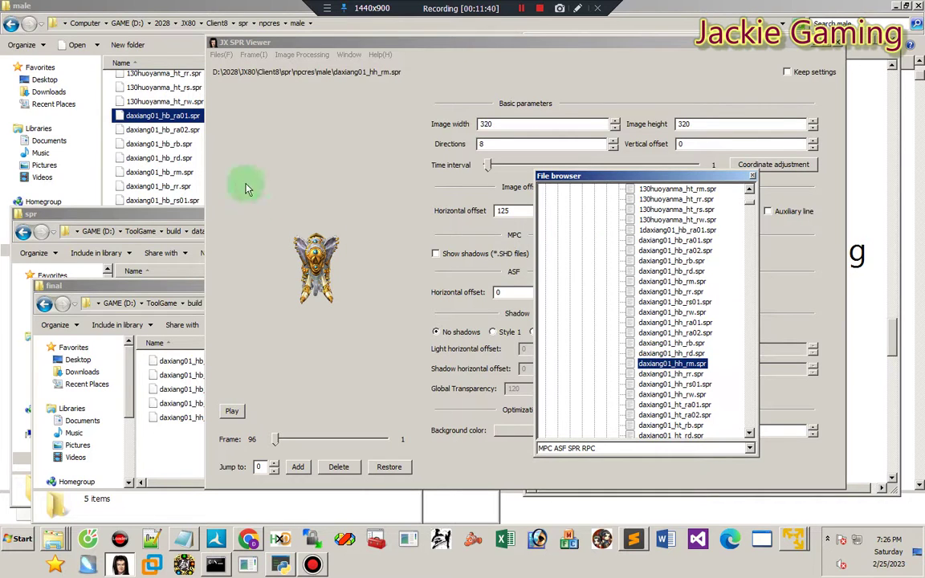
Step: Start the PNG export of daxiang01_hh_rm.spr and permanently delete all daxiang01_hh_ra01 images from the png folder
left_click(220, 55)
left_click(274, 124)
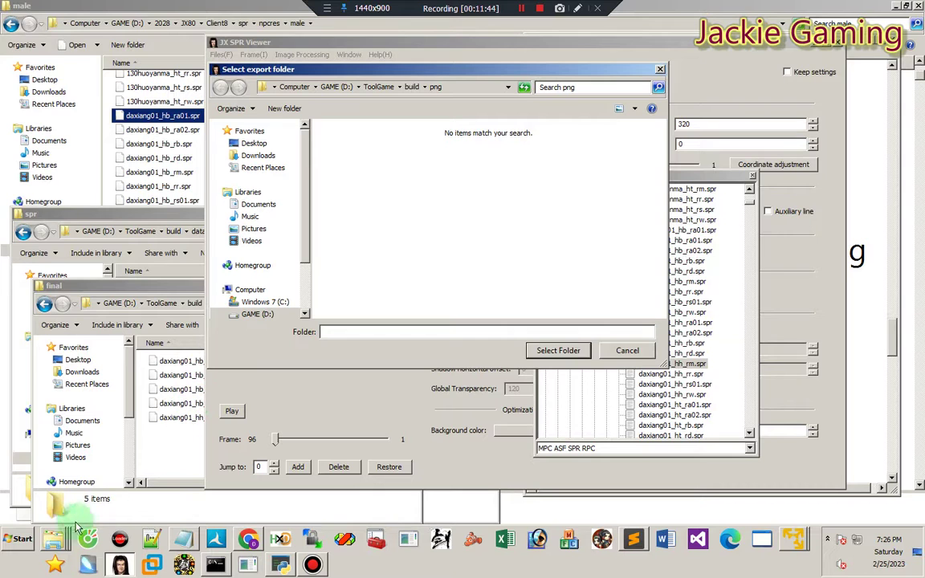
left_click(53, 538)
left_click(53, 477)
left_click(302, 361)
key("ctrl+a")
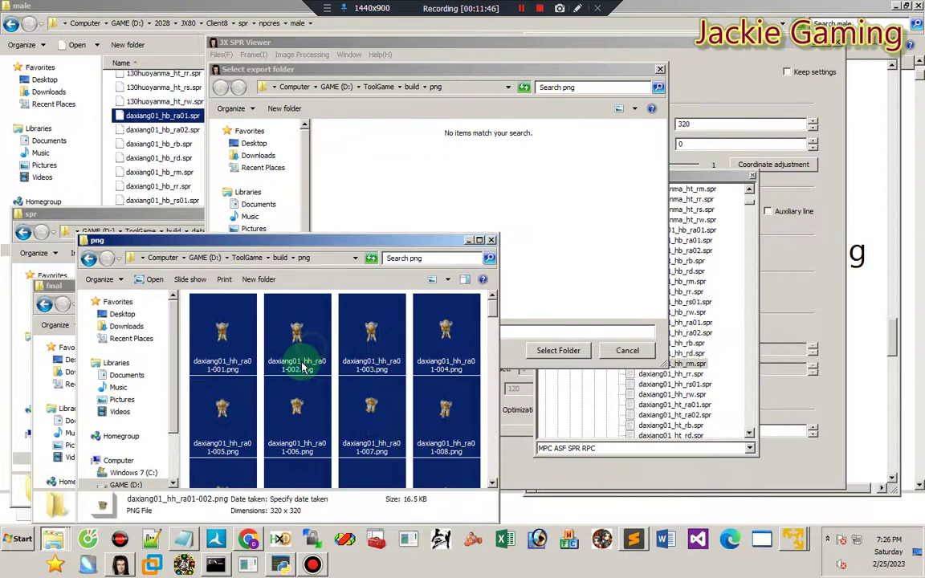
key("shift+Delete")
key("Return")
Step: Export the daxiang01_hh_rm.spr frames into the png folder with the prefix daxiang01_hh_rm and dismiss the message
left_click(413, 190)
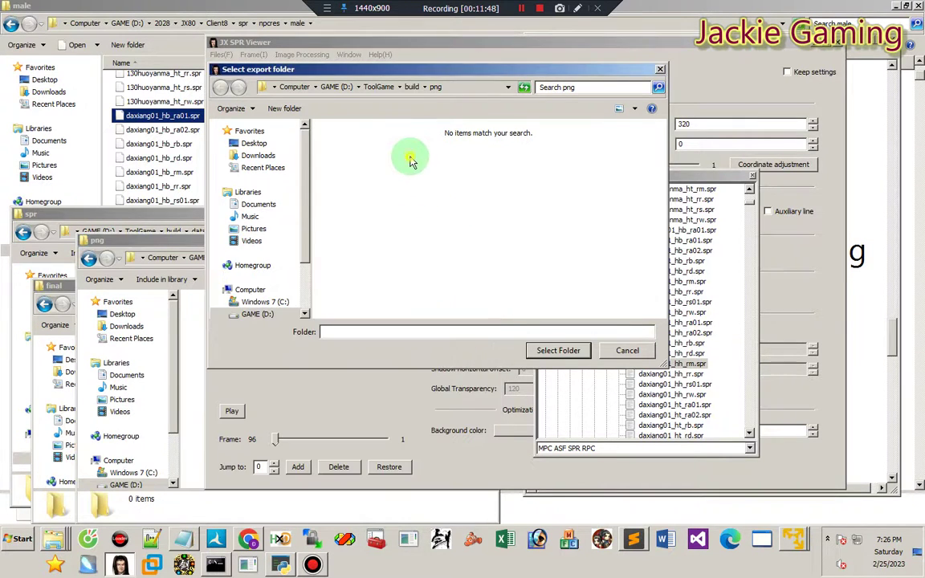
left_click(579, 351)
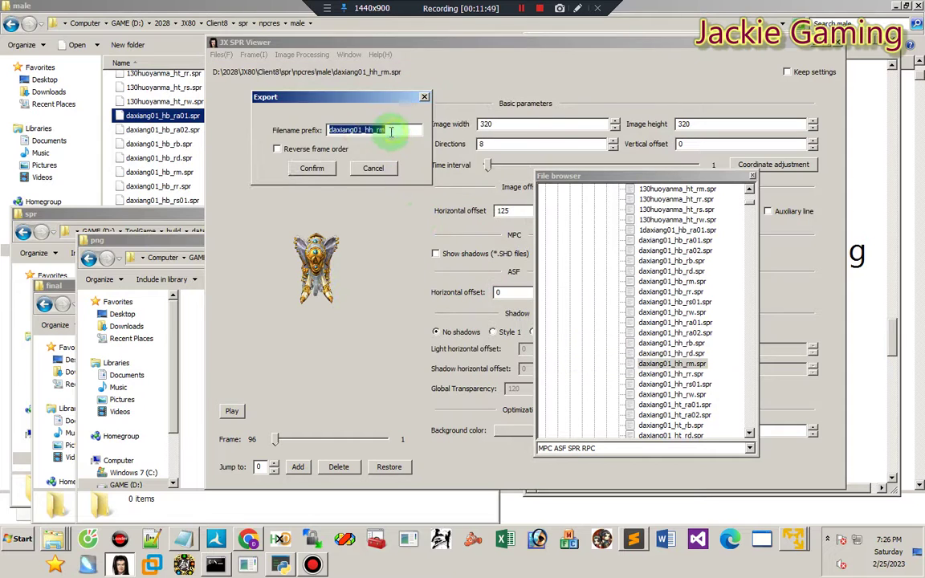
left_click(311, 168)
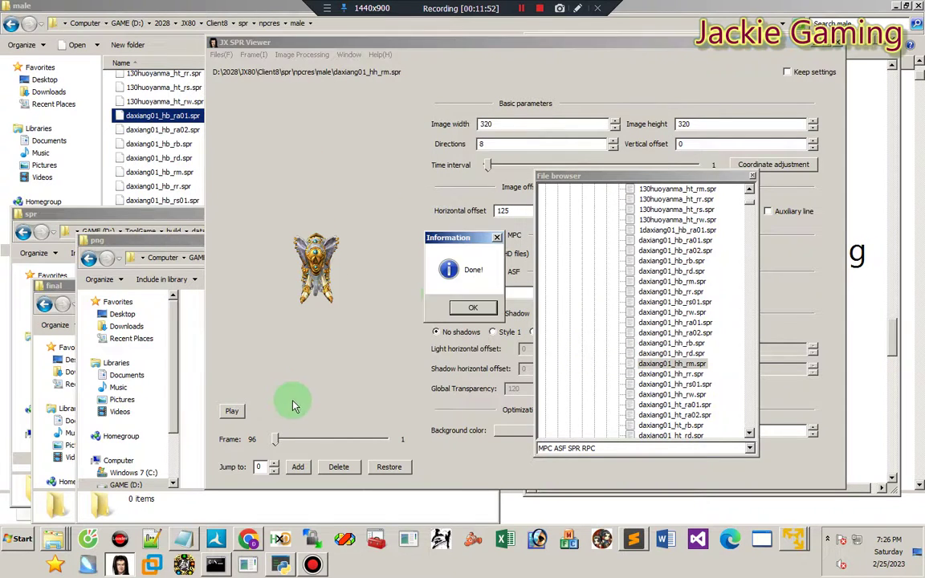
left_click(473, 307)
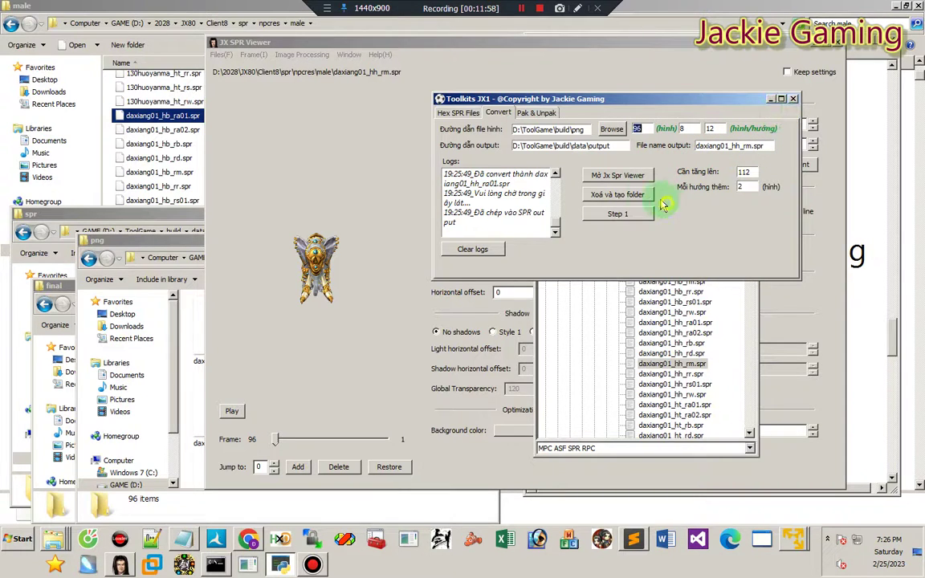
Step: Convert the PNG frames to daxiang01_hh_rm.spr using freshly recreated working folders and place the result in the final folder
left_click(610, 195)
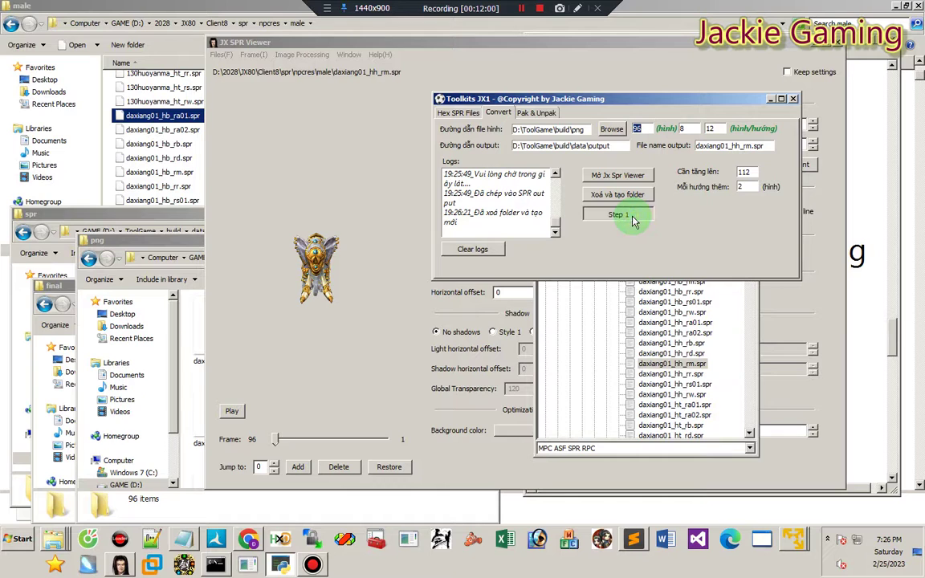
left_click(632, 217)
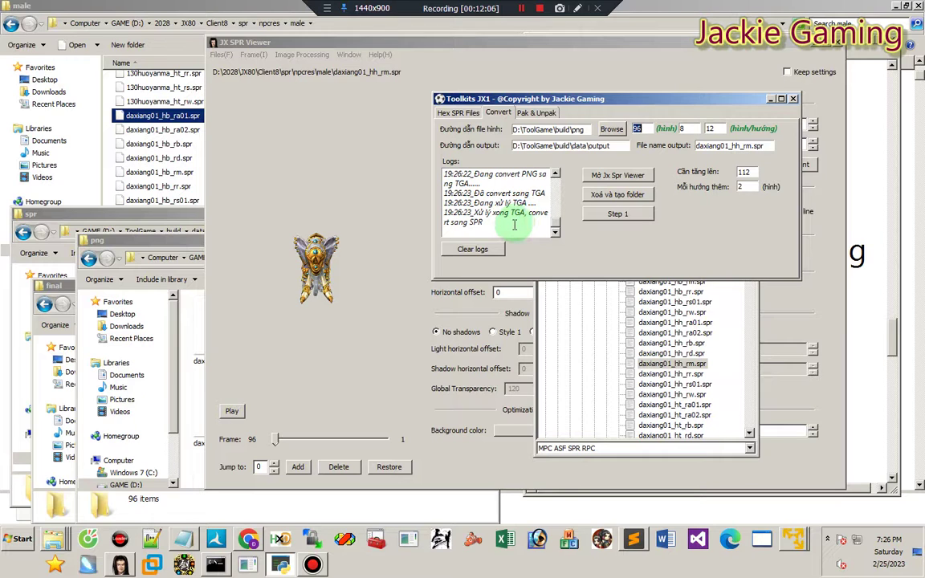
left_click(61, 534)
left_click(52, 512)
left_click(178, 294)
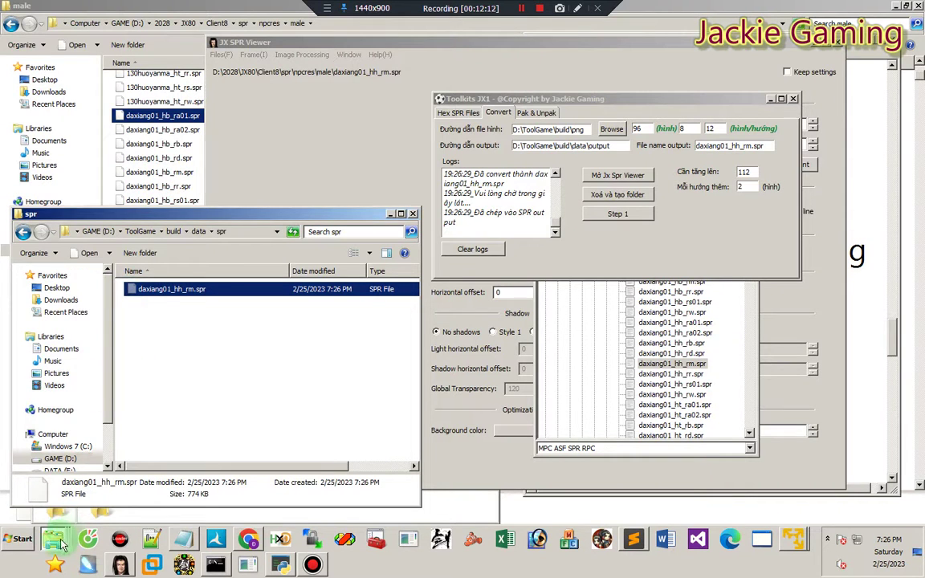
mouse_move(53, 537)
left_click(52, 495)
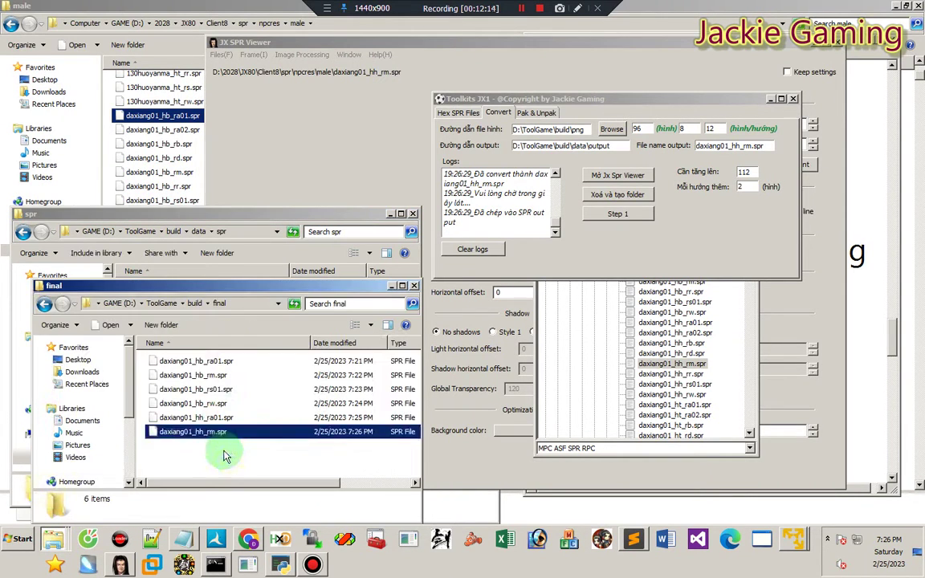
Step: Load daxiang01_hh_rs01.spr in JX SPR Viewer and delete all daxiang01_hh_rm images from the png folder
left_click(675, 376)
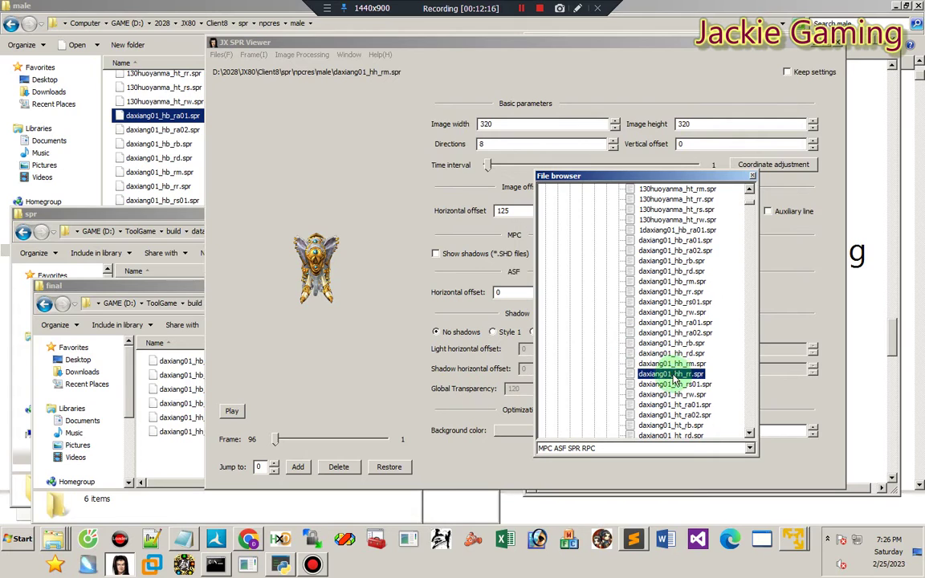
left_click(675, 384)
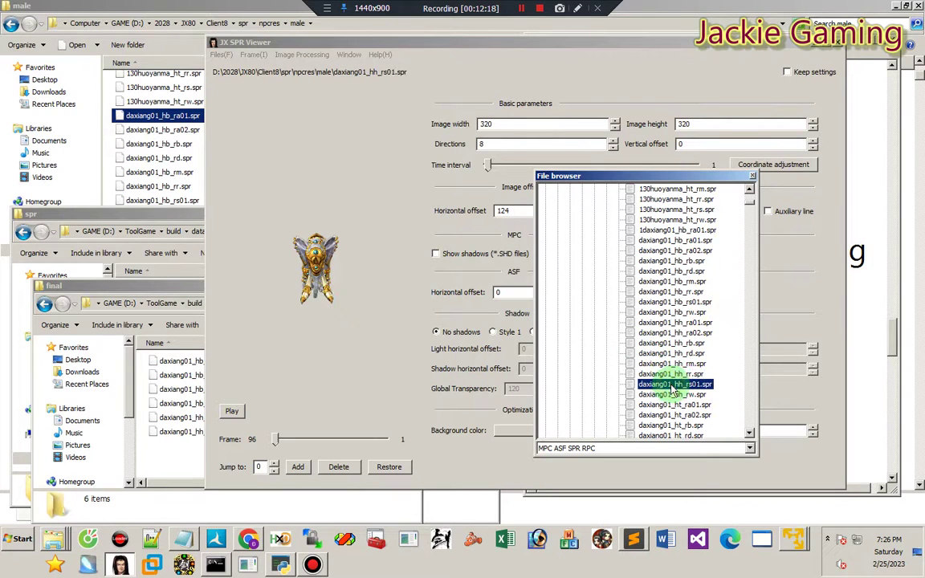
left_click(222, 55)
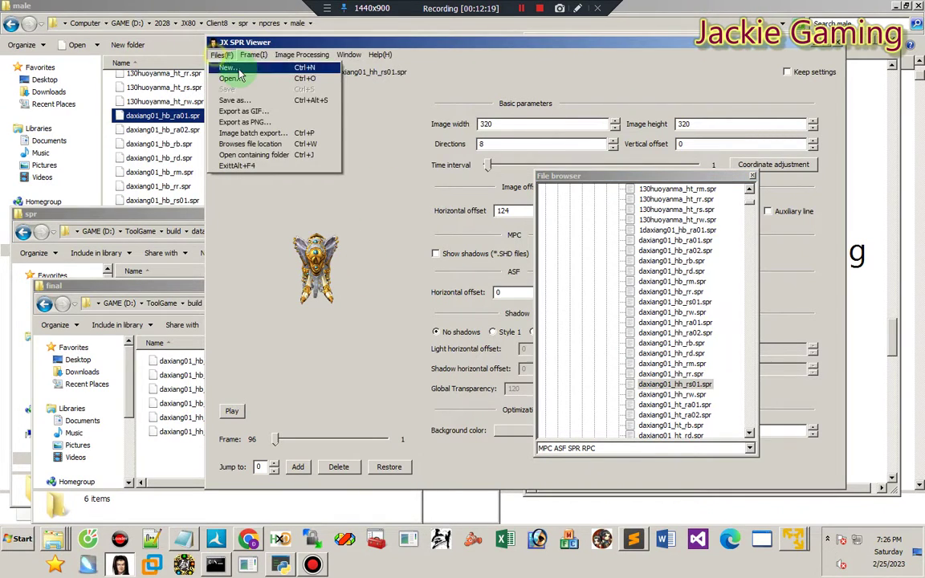
left_click(265, 123)
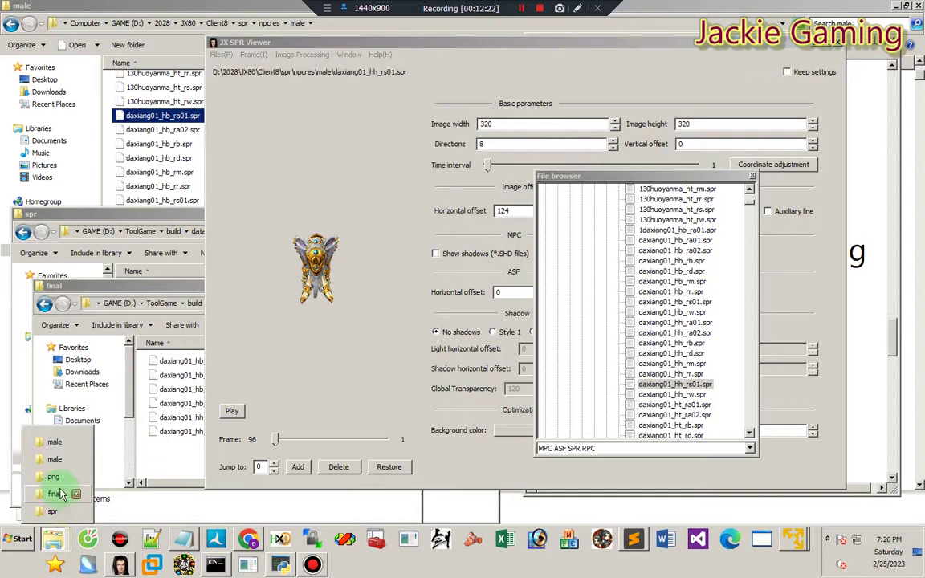
left_click(232, 363)
key("ctrl+a")
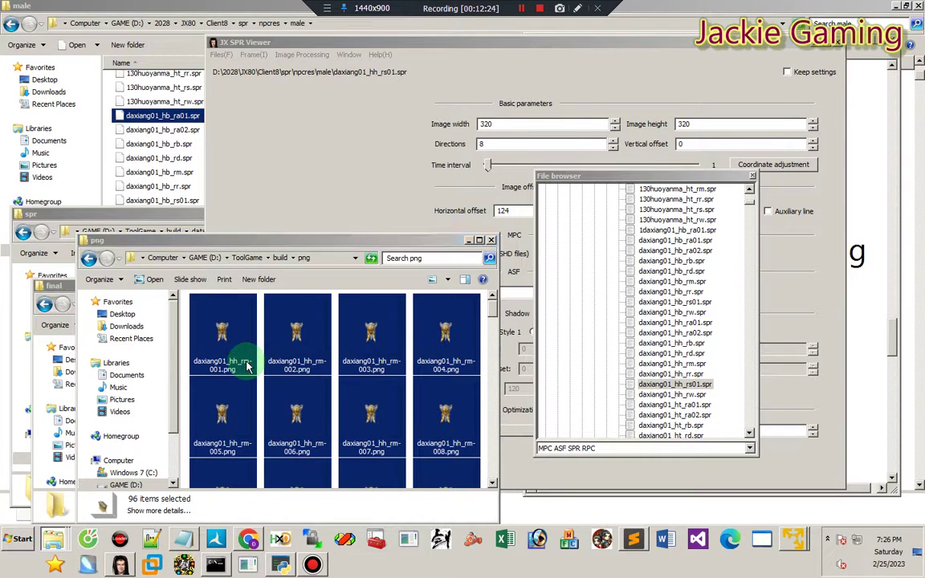
Step: Export the daxiang01_hh_rs01.spr frames as PNG into the png folder with the prefix daxiang01_hh_rs01
left_click(299, 210)
left_click(221, 55)
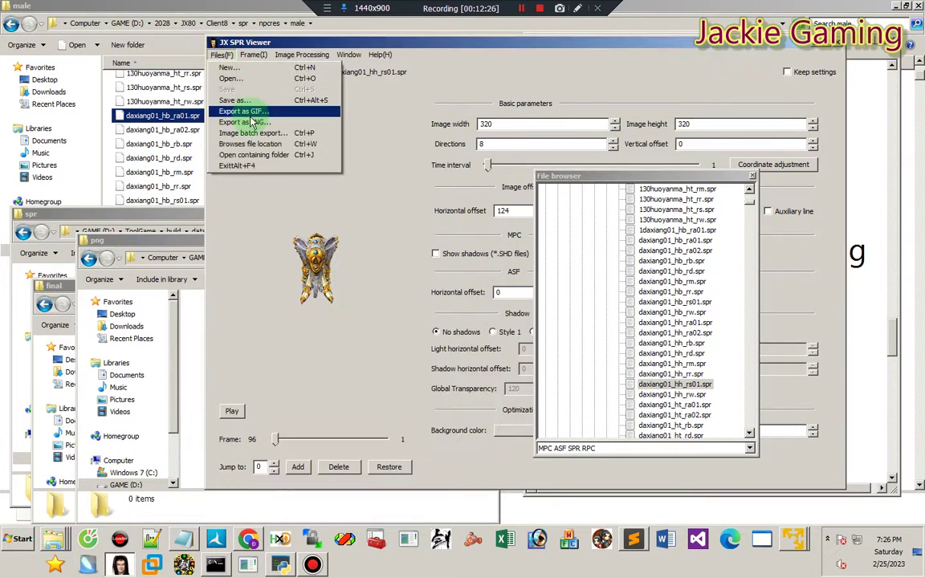
left_click(264, 122)
left_click(547, 351)
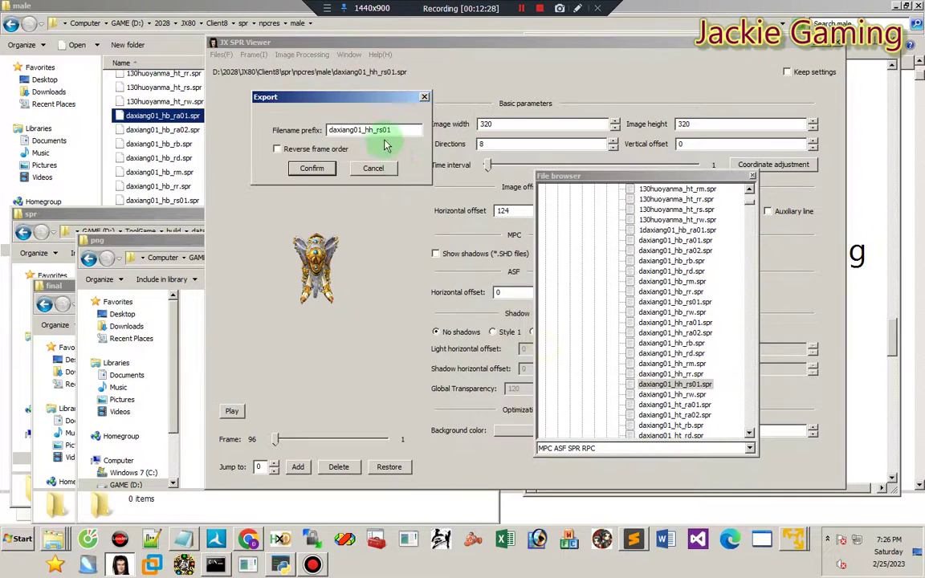
double_click(392, 132)
left_click(310, 169)
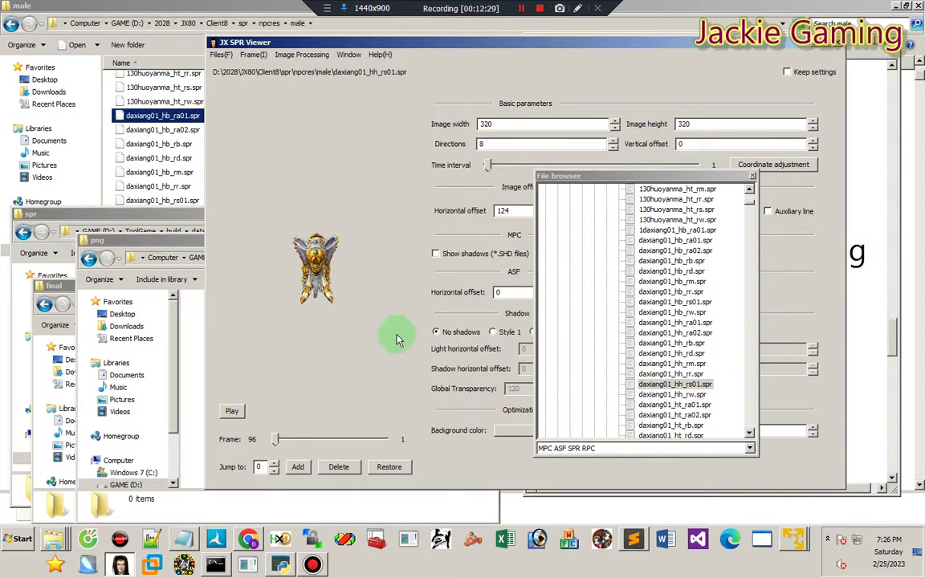
left_click(467, 307)
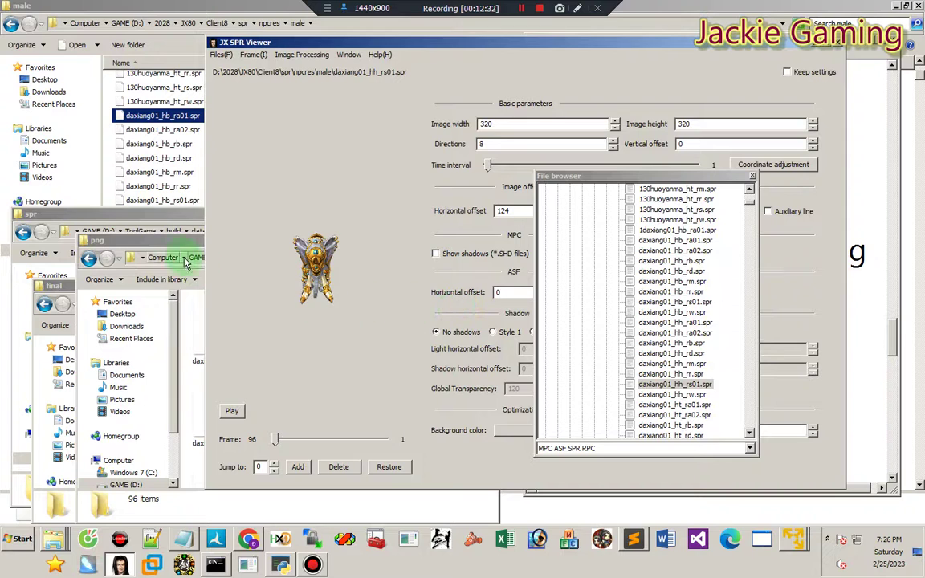
Step: Set the converter's output file name to daxiang01_hh_rs01.spr and convert the exported PNG frames to SPR
left_click_drag(161, 239, 119, 239)
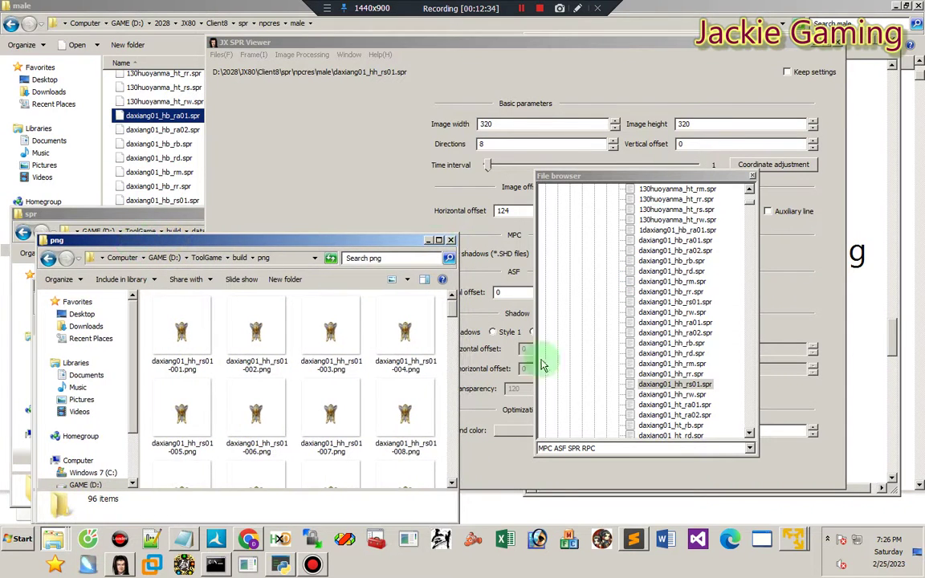
left_click(281, 565)
left_click(752, 145)
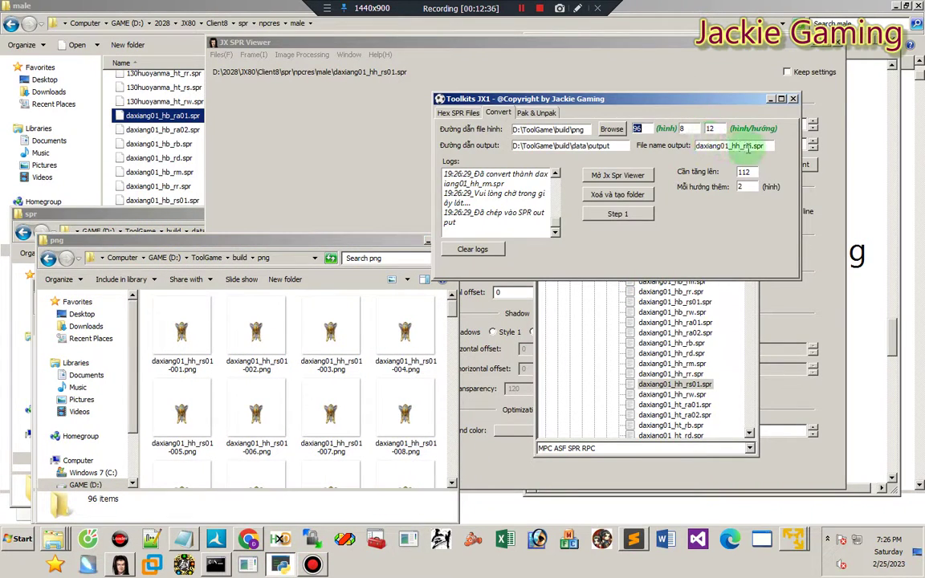
key("Tab")
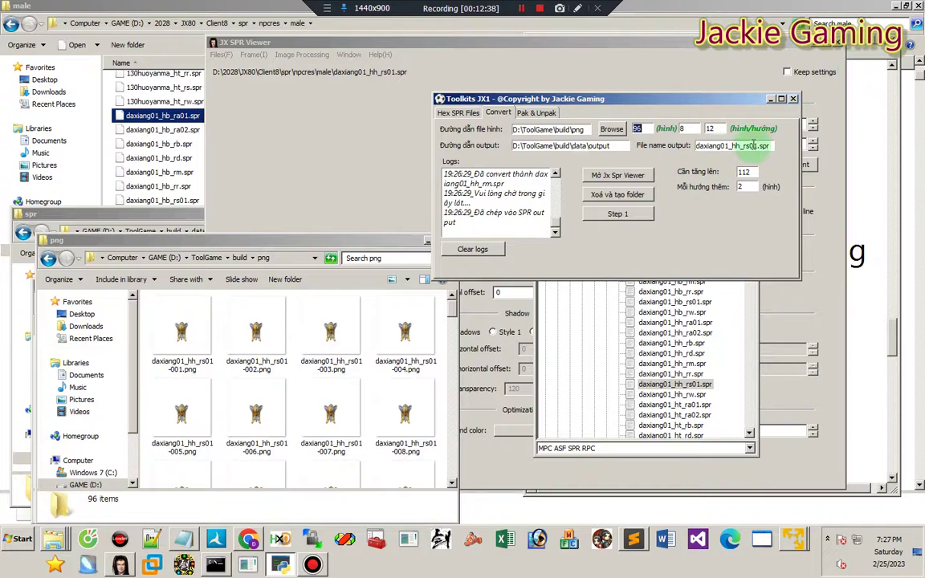
left_click(617, 213)
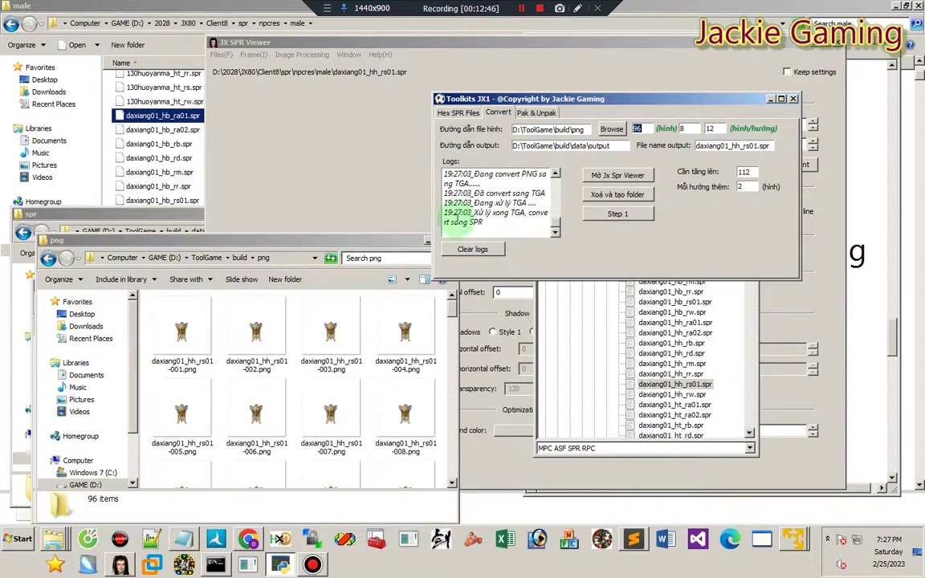
Step: Copy the converted daxiang01_hh_rs01.spr from the spr folder into the final folder
left_click(54, 544)
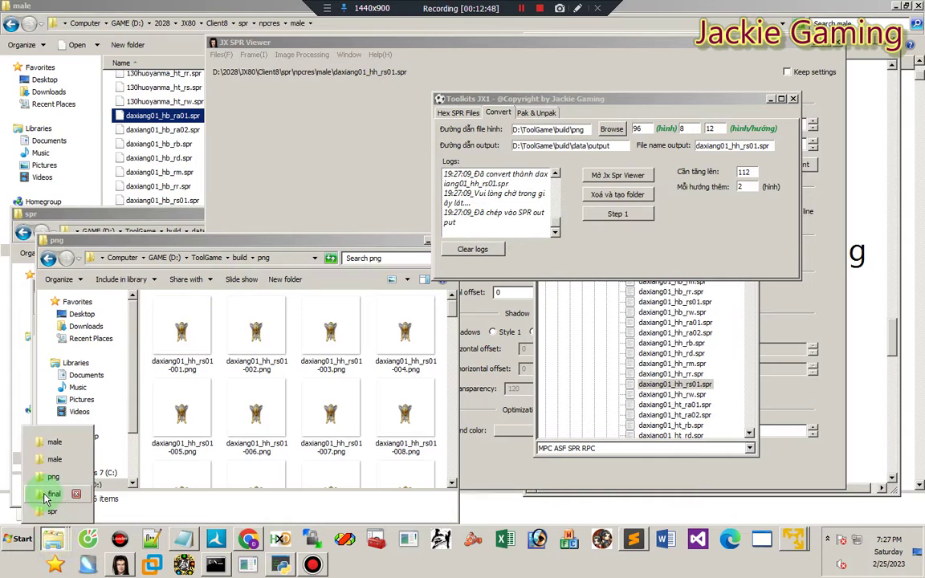
left_click(42, 454)
left_click(169, 291)
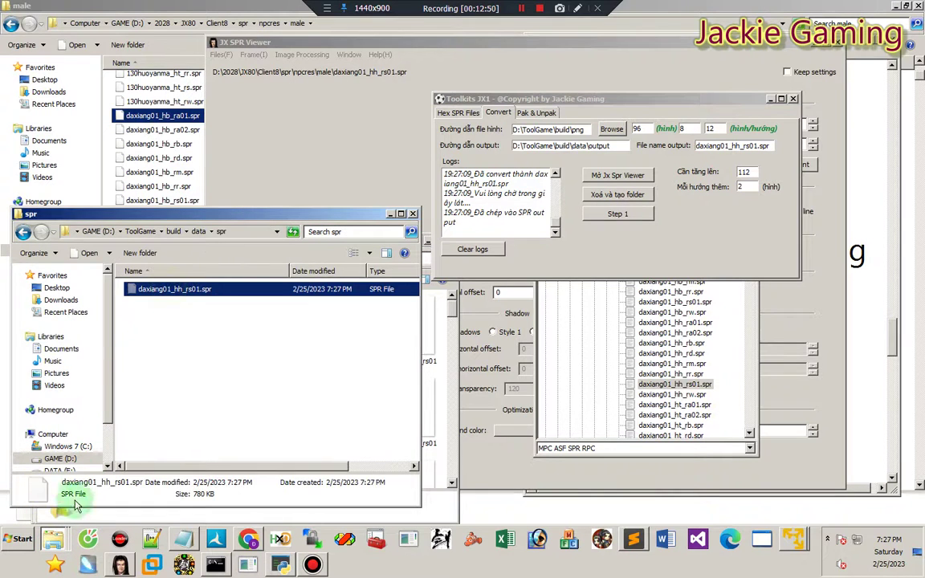
left_click(56, 541)
left_click(55, 494)
left_click(197, 446)
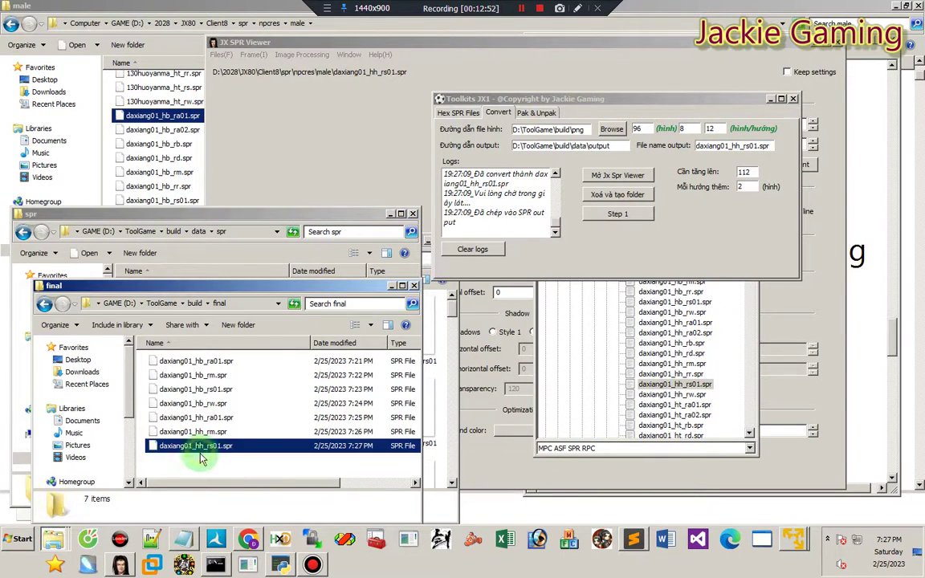
Step: Load daxiang01_hh_rw.spr in JX SPR Viewer and permanently delete all daxiang01_hh_rs01 images from the png folder
left_click(686, 396)
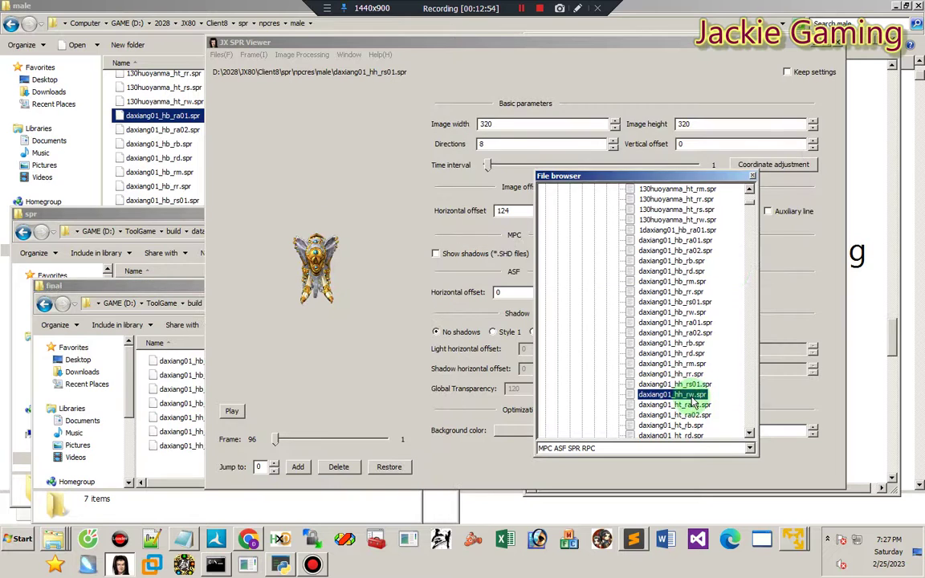
left_click(221, 55)
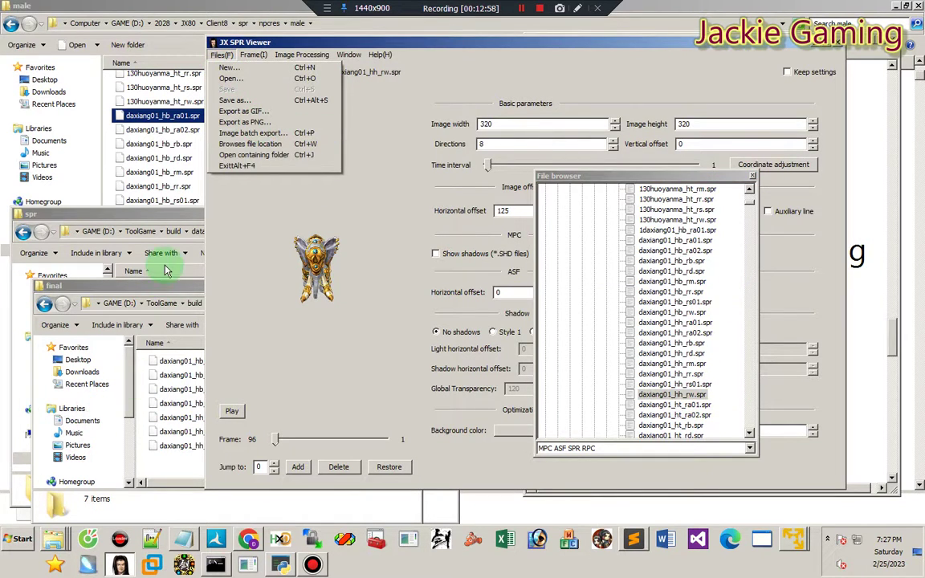
left_click(56, 547)
left_click(66, 478)
left_click(203, 369)
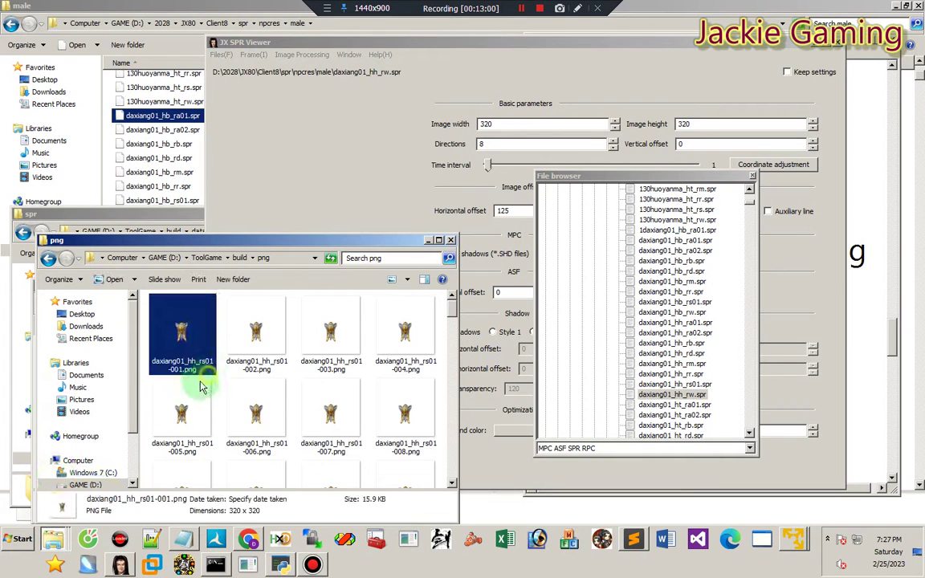
key("ctrl+a")
key("shift+Delete")
key("Return")
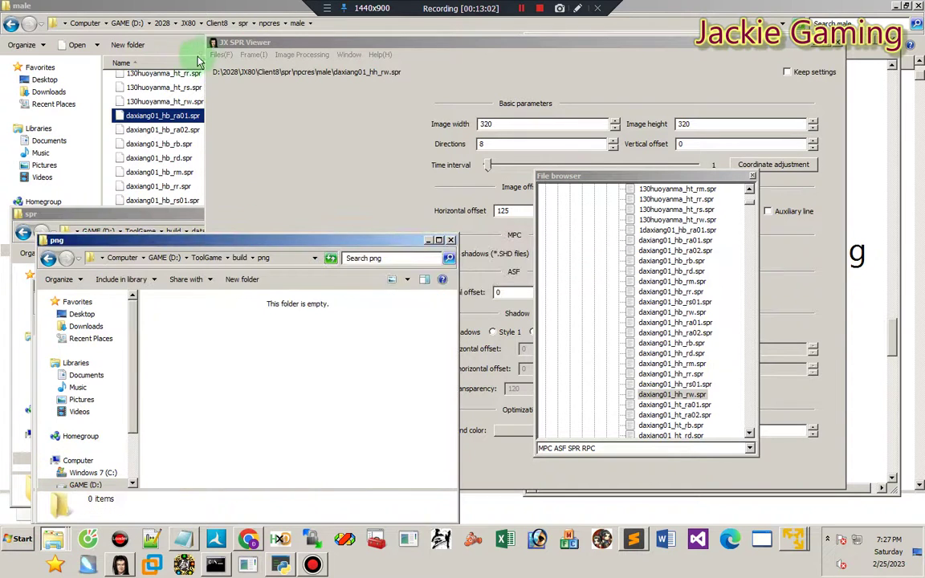
Step: Export the daxiang01_hh_rw.spr frames as PNG into the png folder with the prefix daxiang01_hh_rw and dismiss the message
left_click(222, 55)
left_click(241, 122)
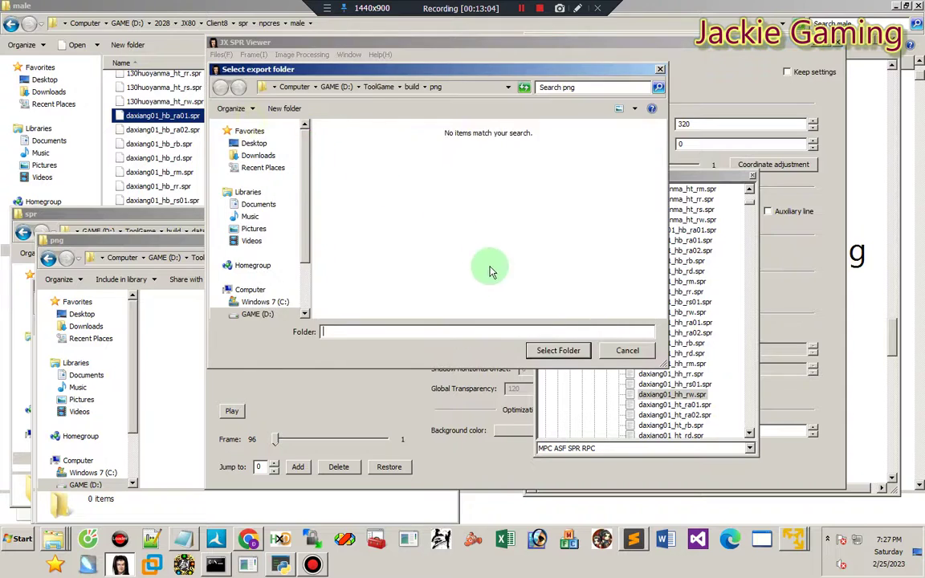
left_click(551, 352)
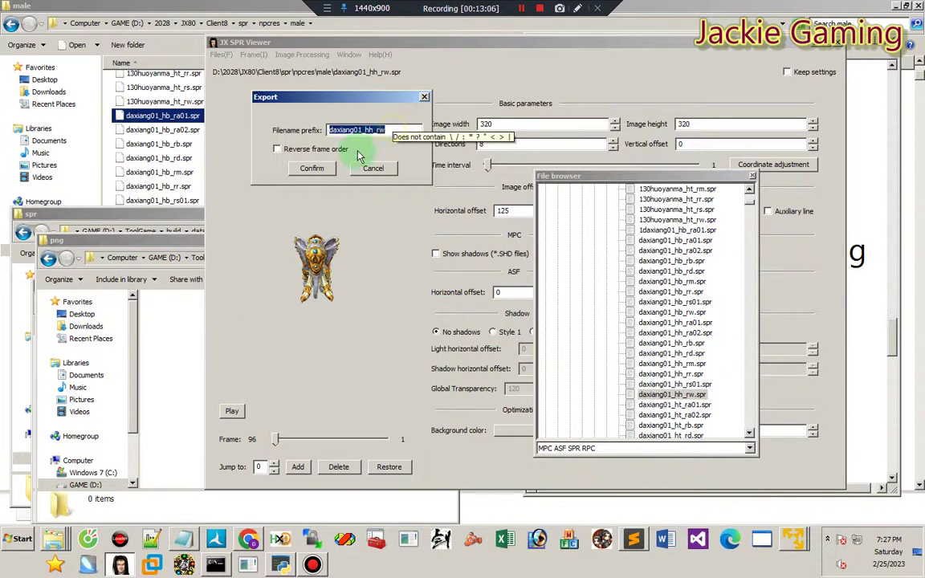
left_click(315, 170)
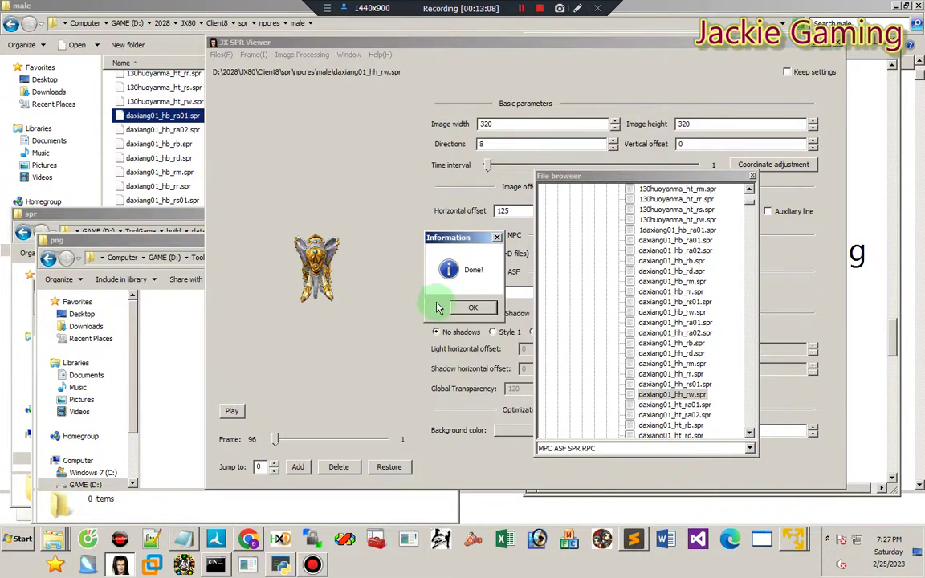
left_click(423, 283)
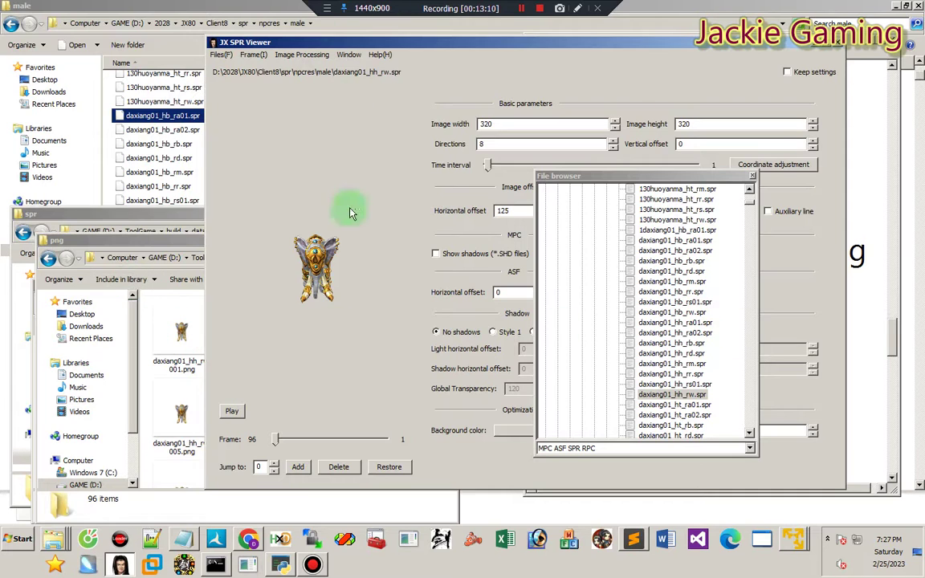
Step: Set the converter's output name to daxiang01_hh_rw.spr, recreate the working folders and convert the PNG frames to SPR
left_click(285, 567)
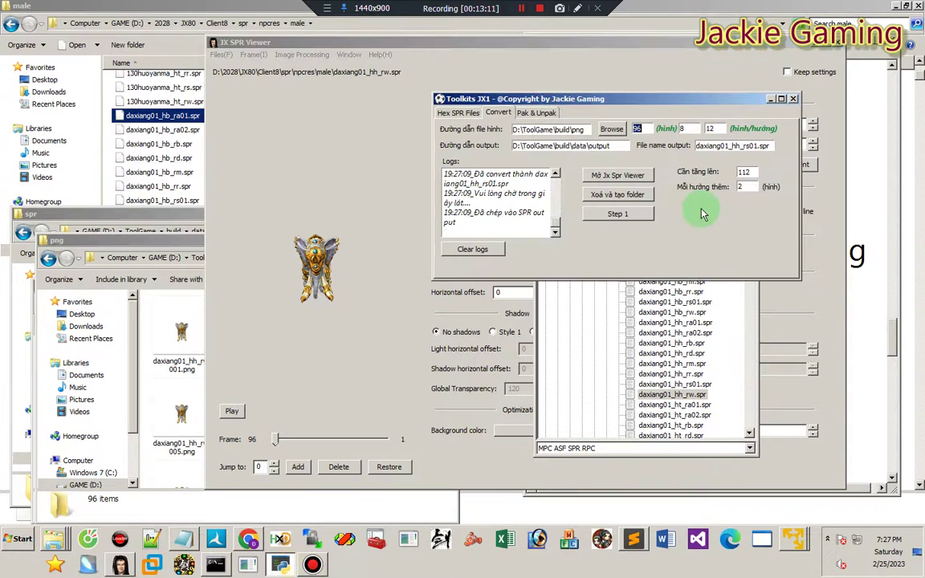
left_click(757, 147)
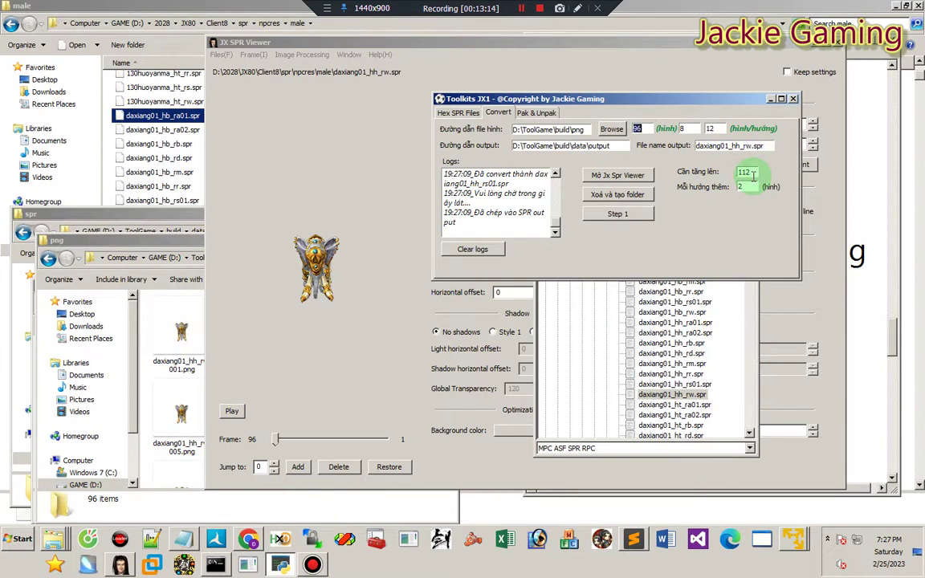
left_click(615, 197)
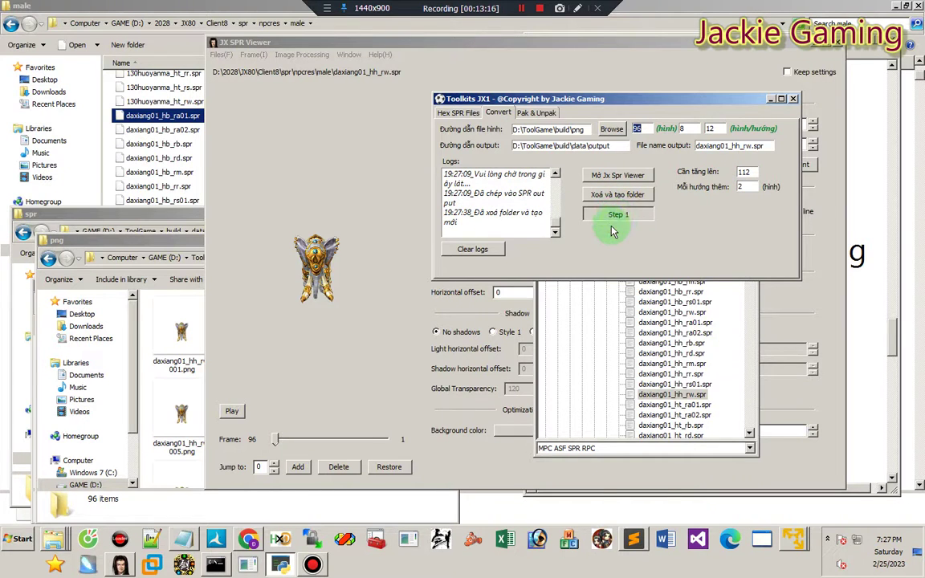
left_click(614, 216)
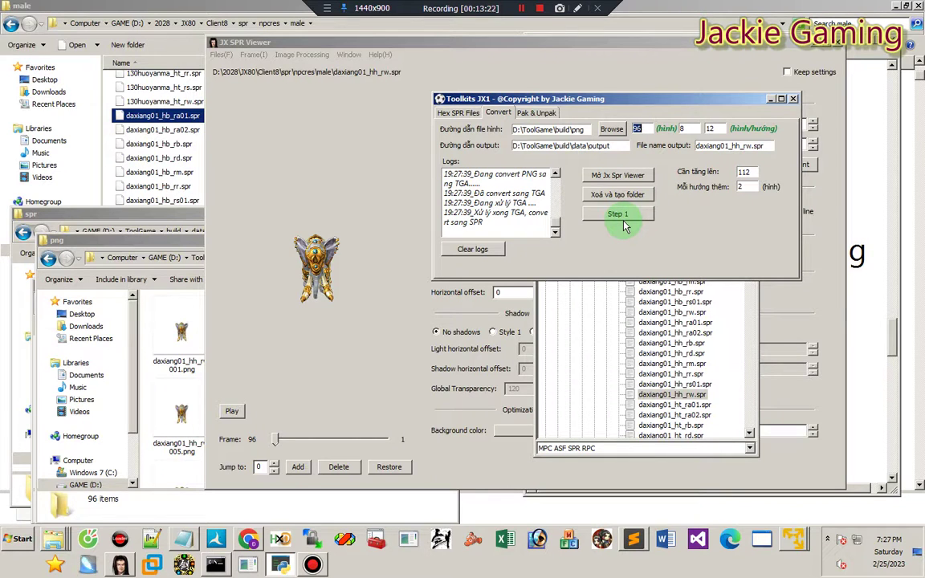
left_click(624, 221)
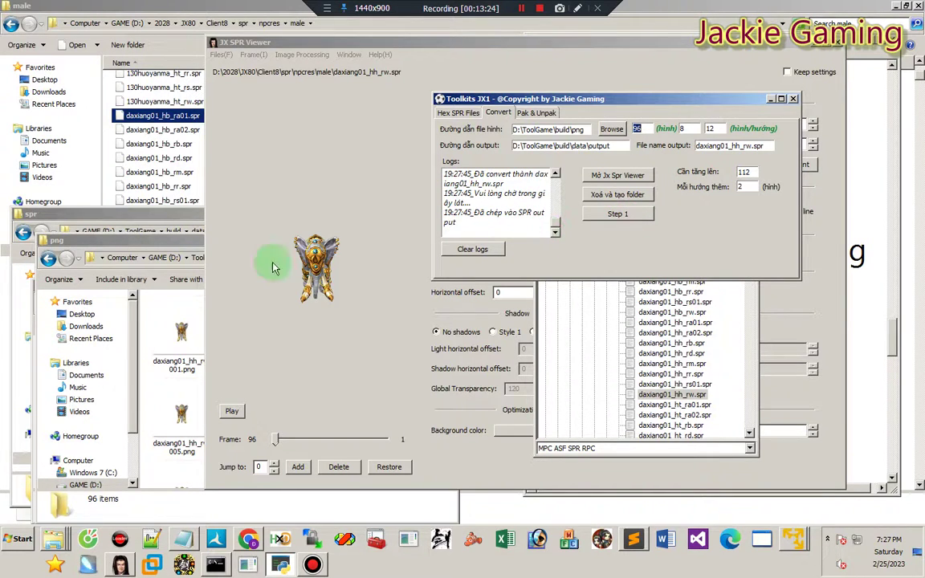
Step: Copy the converted daxiang01_hh_rw.spr from the spr folder into the final folder
left_click(52, 536)
left_click(53, 512)
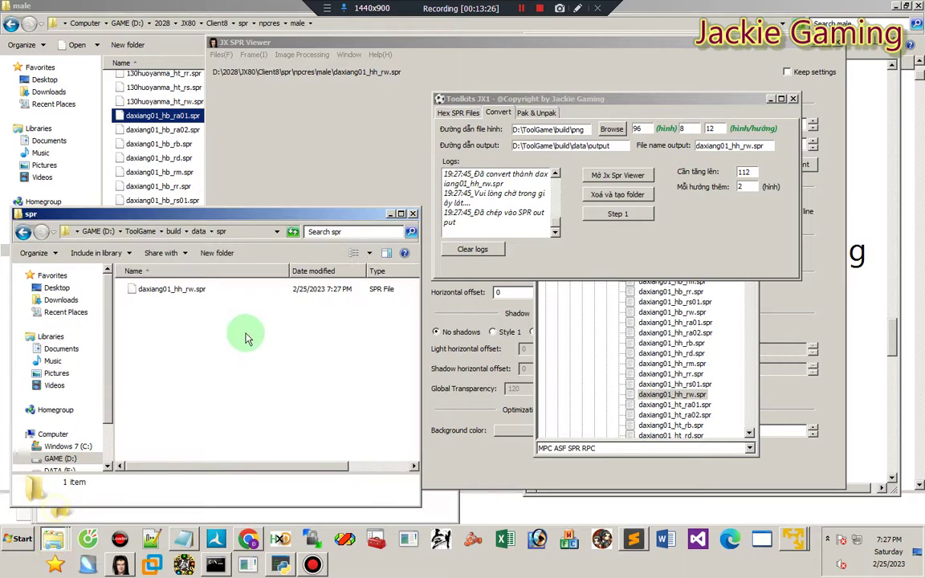
left_click(197, 295)
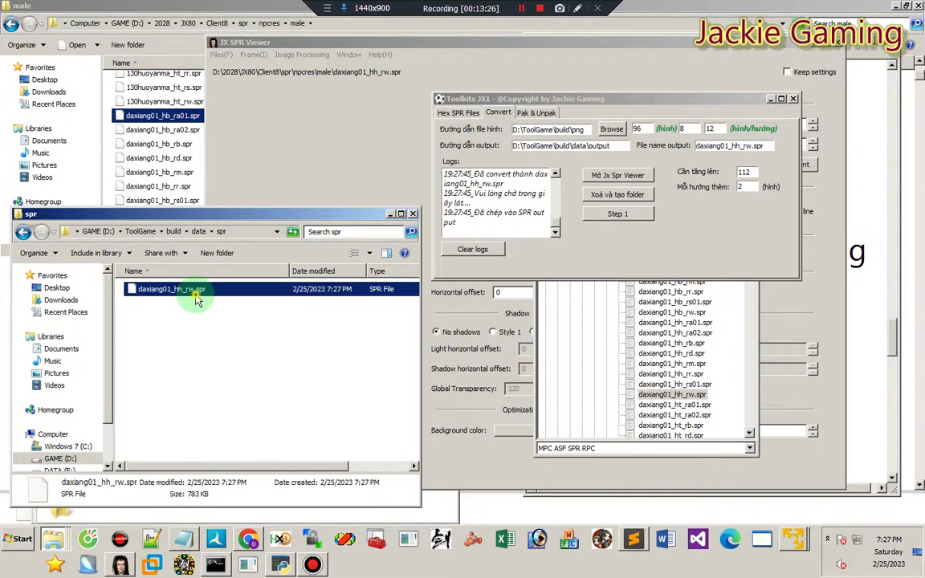
left_click(52, 536)
left_click(52, 492)
key("ctrl+v")
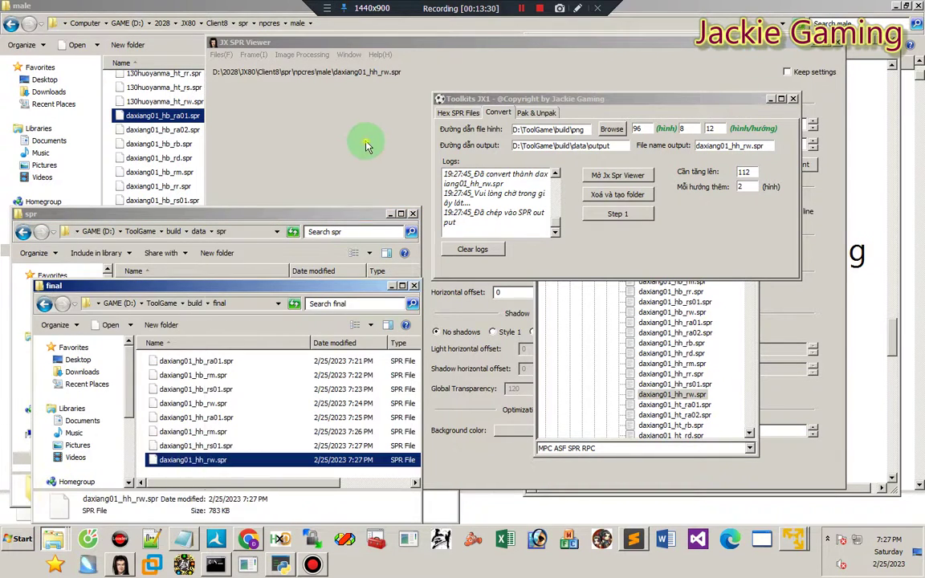
Step: Load daxiang01_ht_ra01.spr in JX SPR Viewer and delete all daxiang01_hh_rw images from the png folder
left_click(370, 146)
left_click(673, 406)
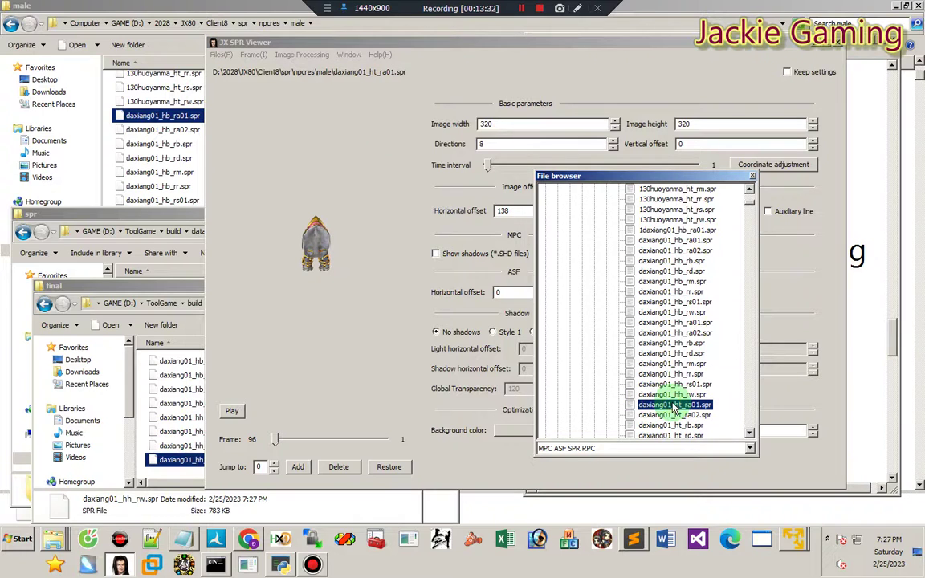
left_click(222, 54)
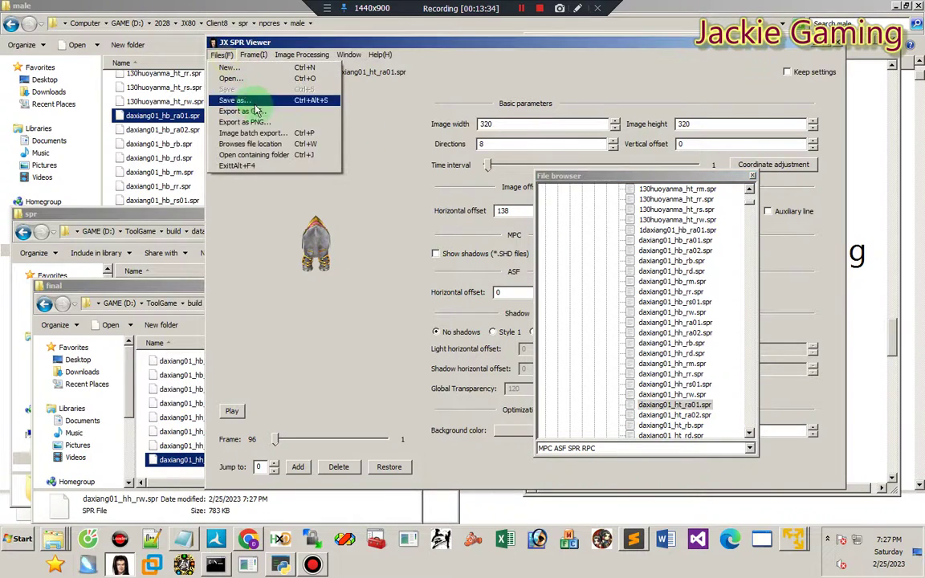
left_click(53, 538)
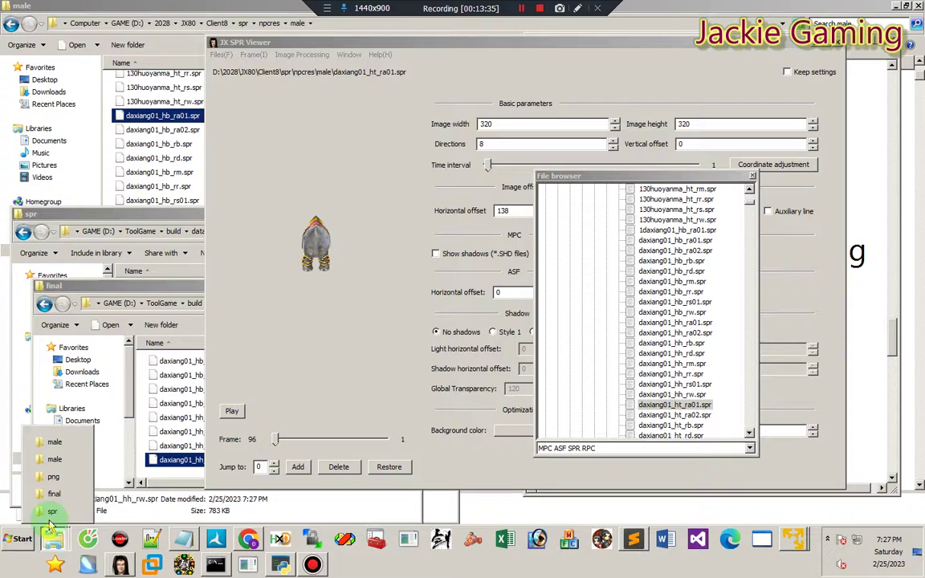
left_click(53, 478)
key("ctrl+a")
key("Delete")
key("Escape")
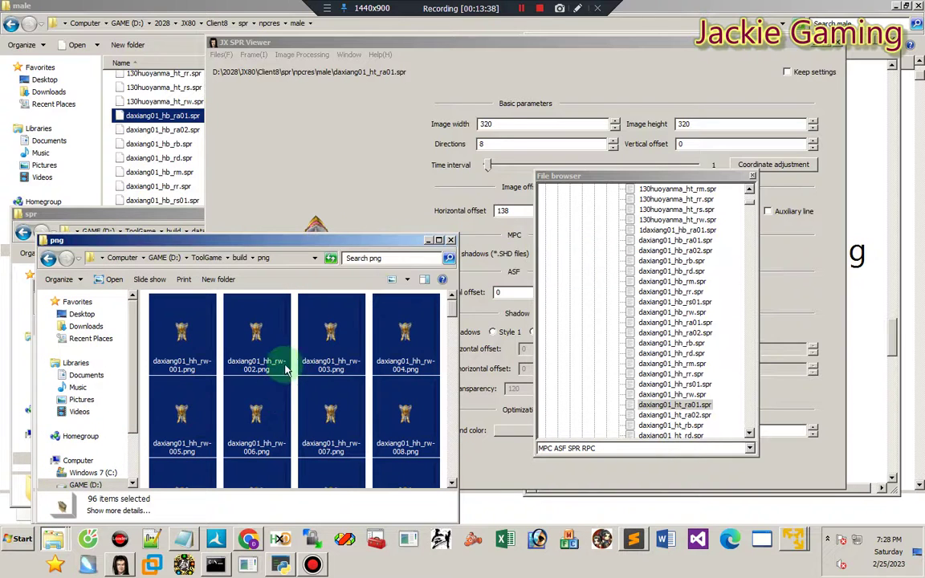
Step: Export the daxiang01_ht_ra01.spr frames as PNG into the png folder with the prefix daxiang01_ht_ra01 and dismiss the message
left_click(222, 54)
left_click(245, 121)
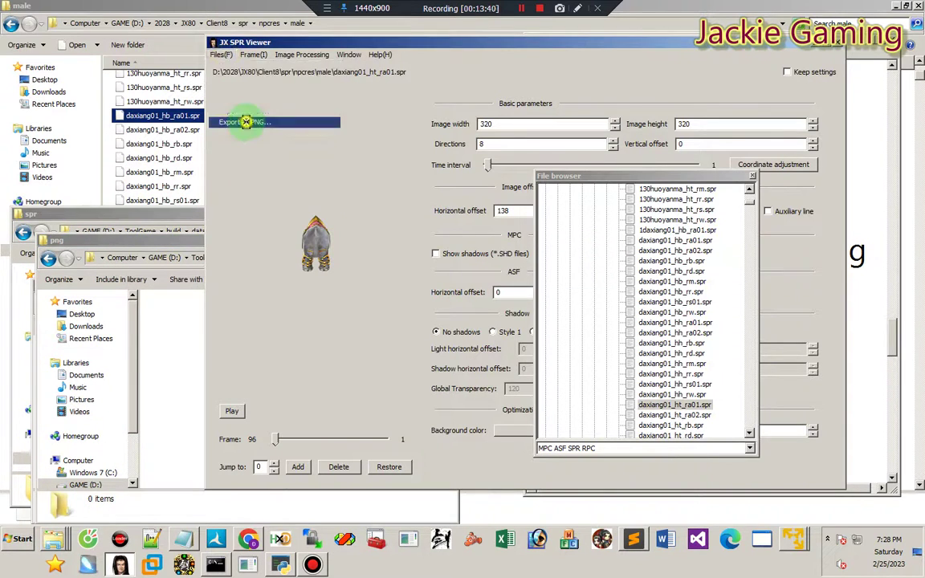
left_click(554, 351)
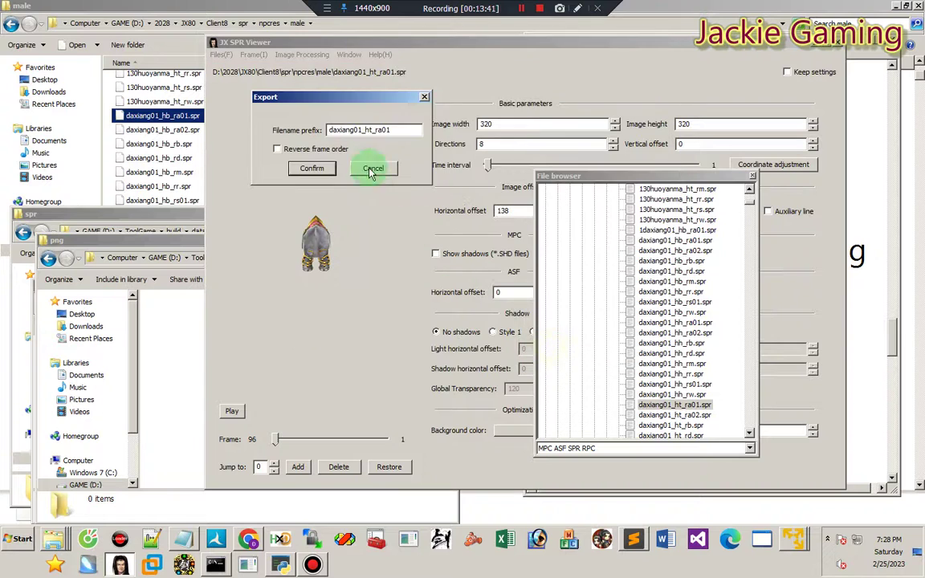
double_click(404, 126)
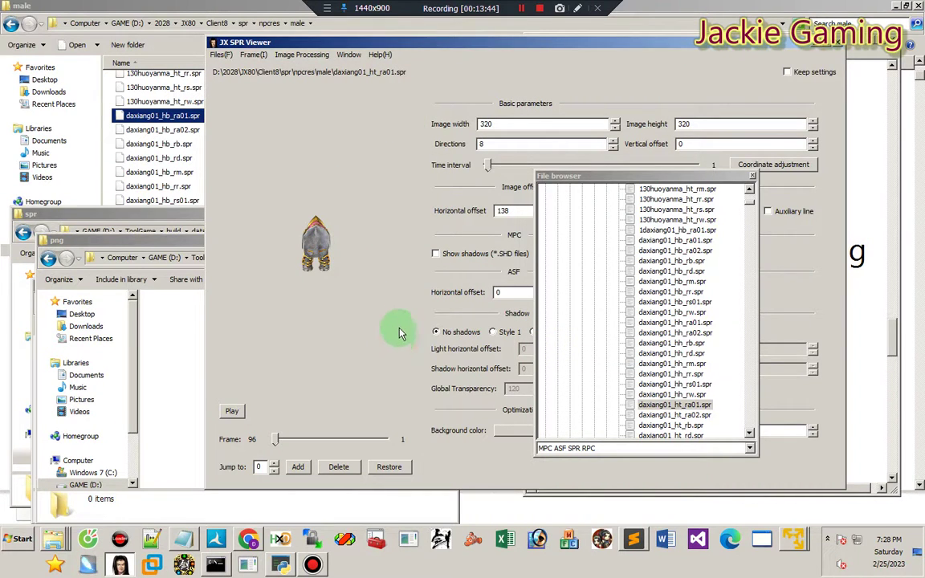
left_click(431, 278)
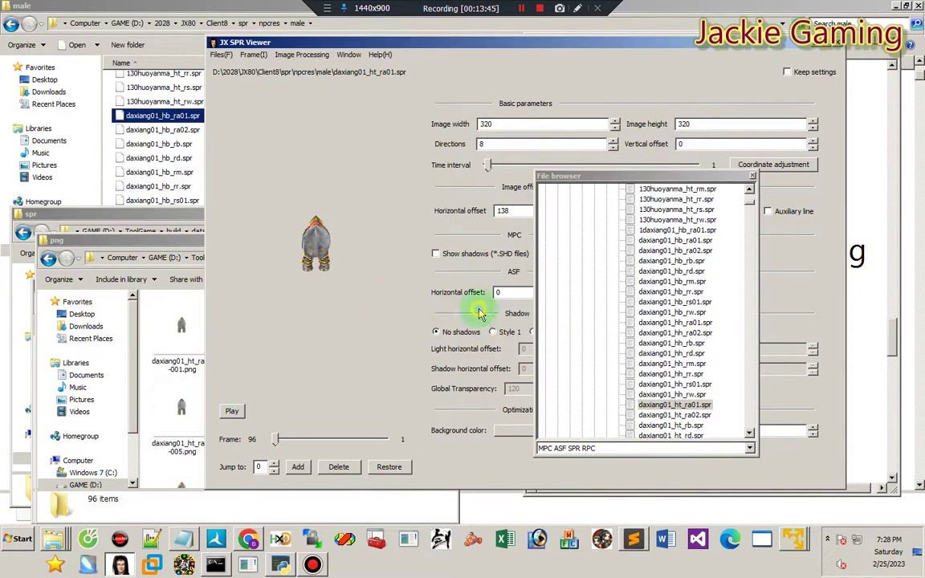
Step: Convert the PNG frames to daxiang01_ht_ra01.spr using freshly recreated working folders and bring up the spr output folder
left_click(285, 561)
left_click(751, 147)
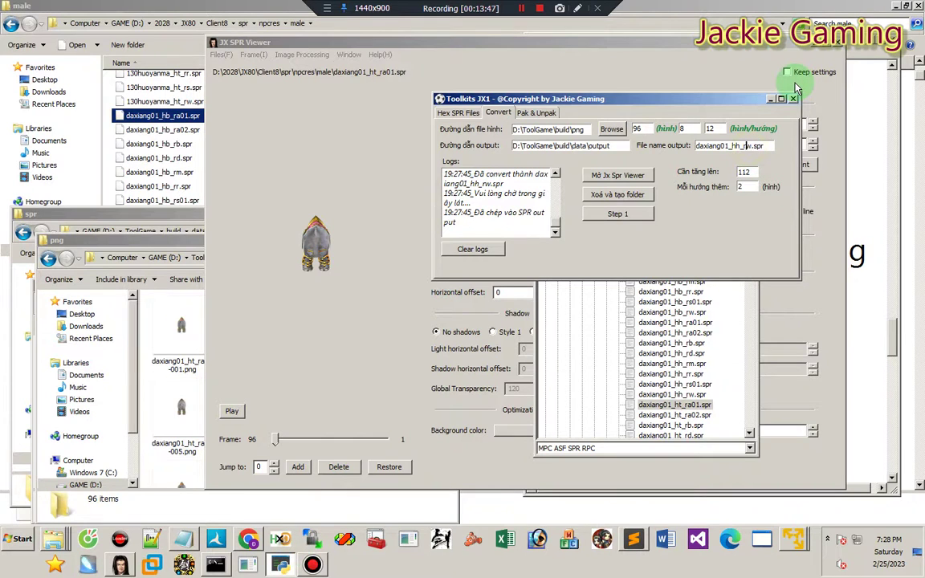
left_click(617, 196)
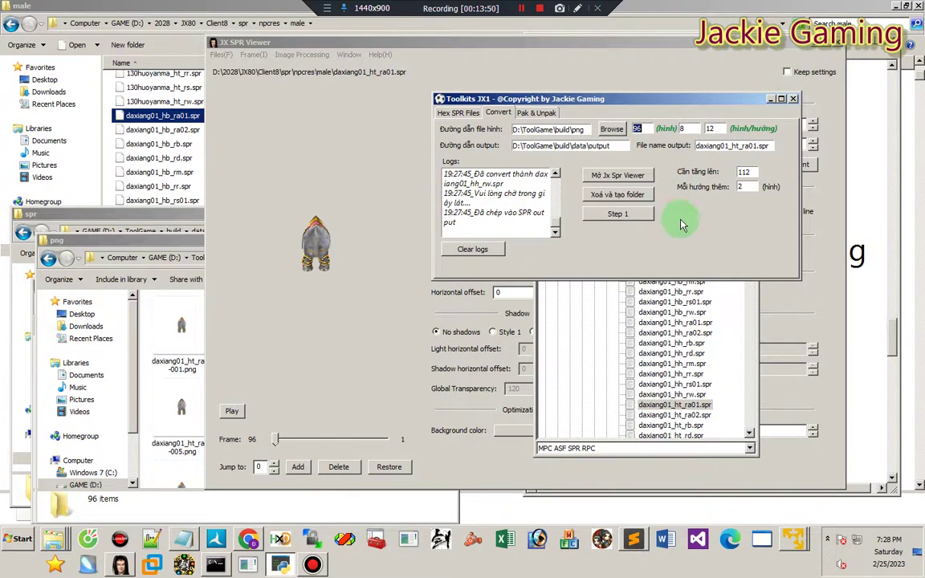
left_click(617, 215)
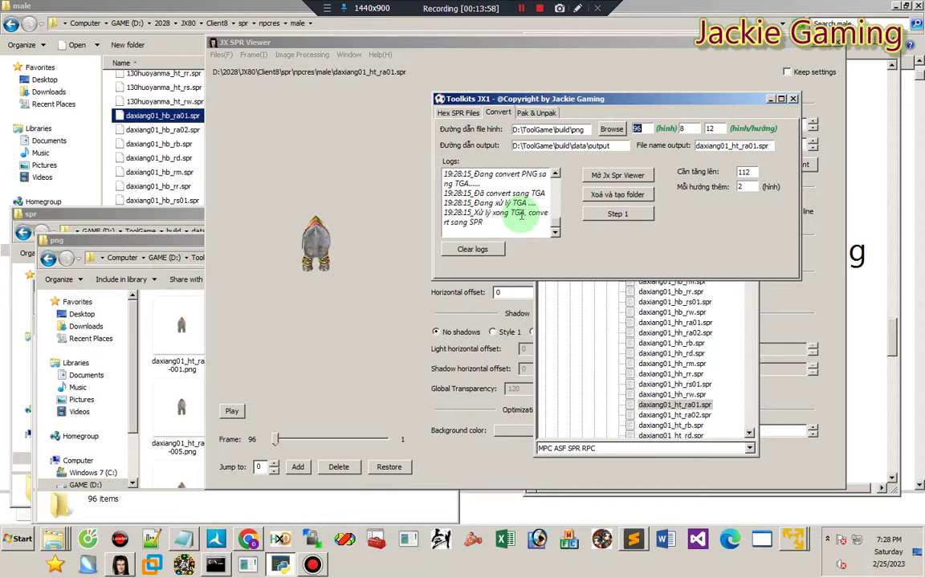
left_click(54, 518)
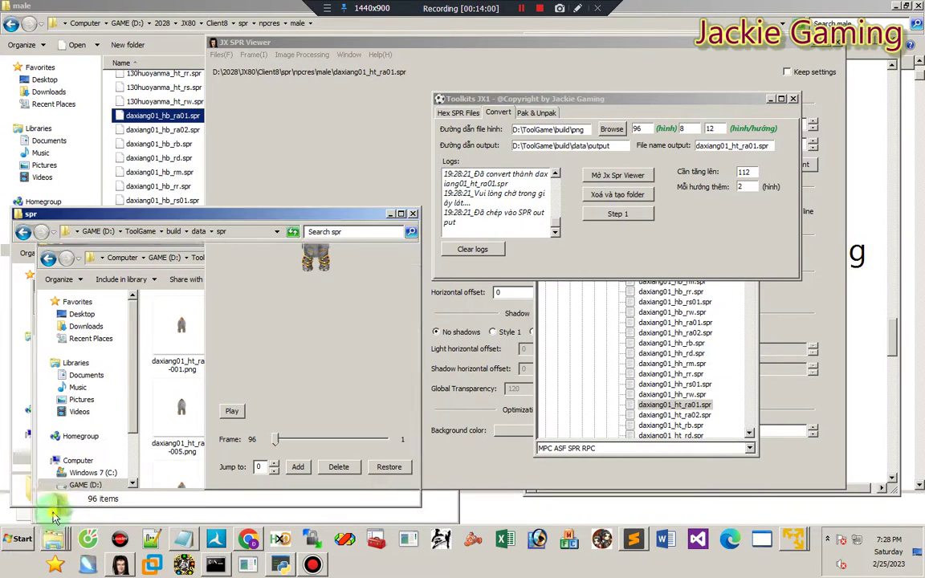
Step: Copy the converted daxiang01_ht_ra01.spr from the spr folder into the final folder
left_click(186, 290)
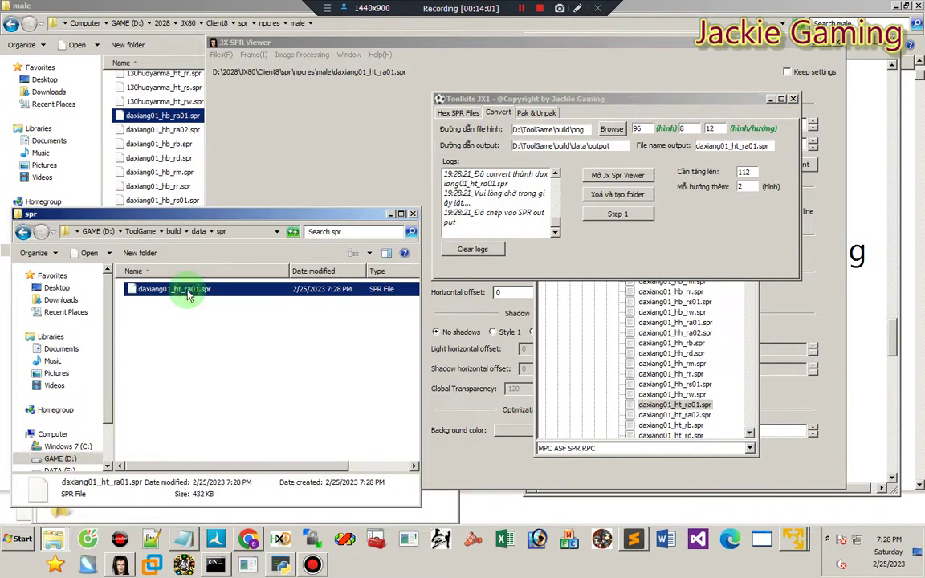
left_click(52, 548)
left_click(50, 450)
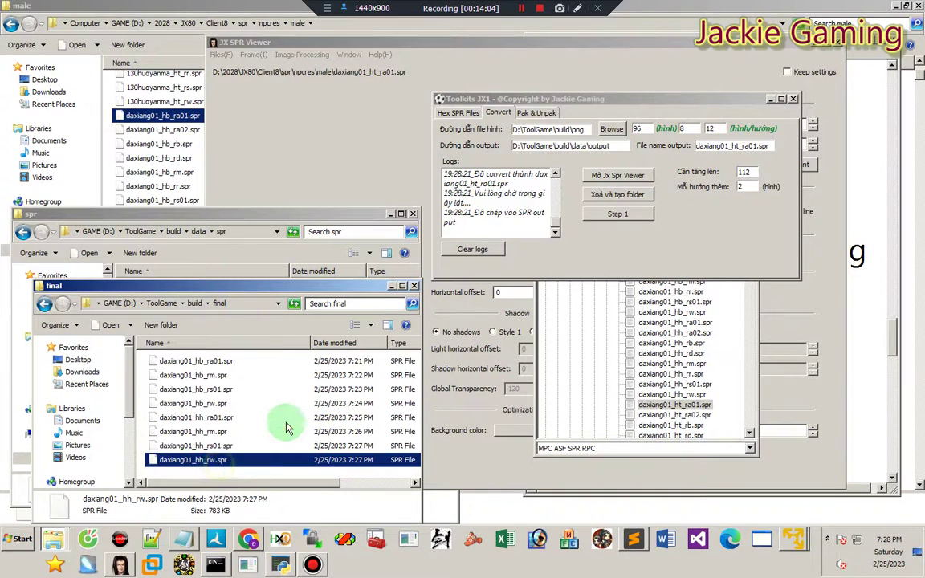
key("ctrl+v")
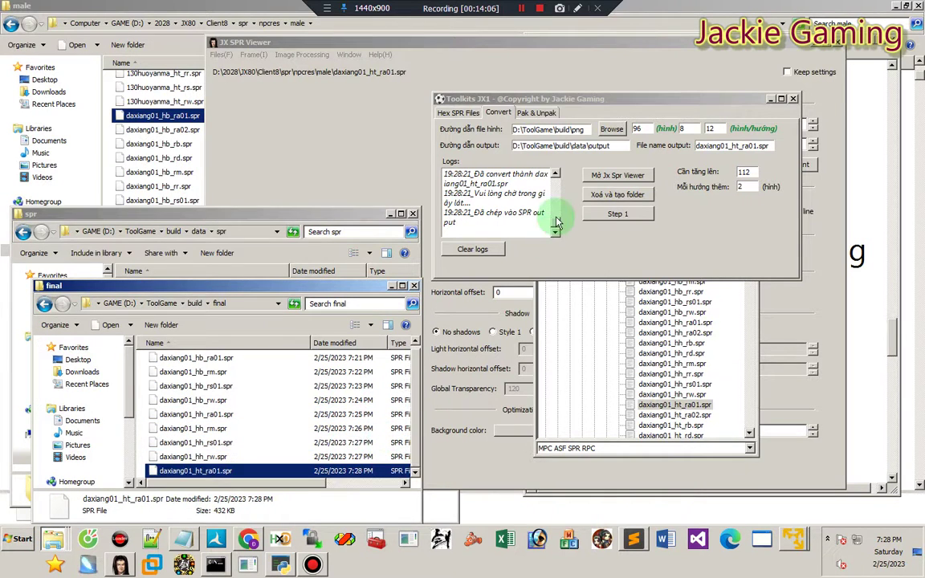
Step: Delete all daxiang01_ht_ra01 images from the png folder
left_click(318, 116)
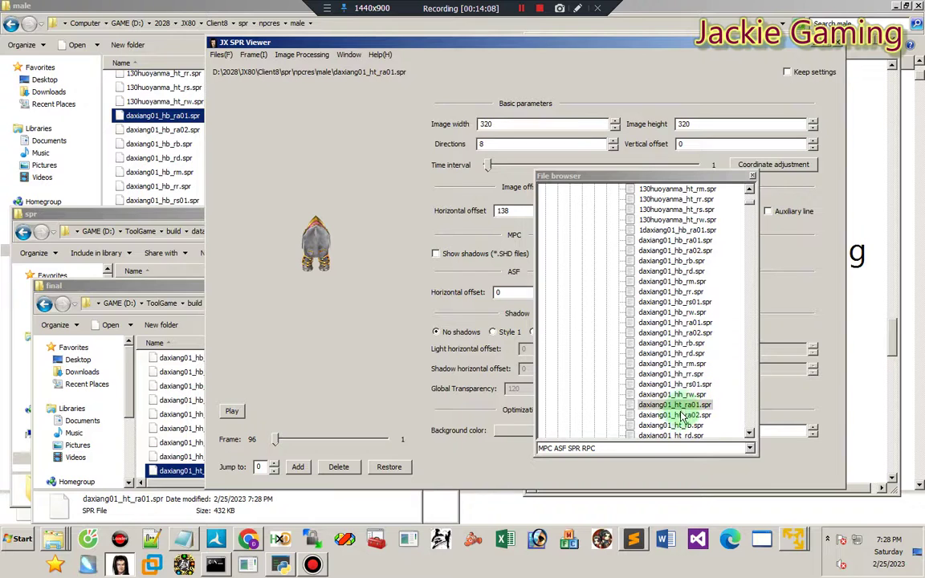
left_click(52, 539)
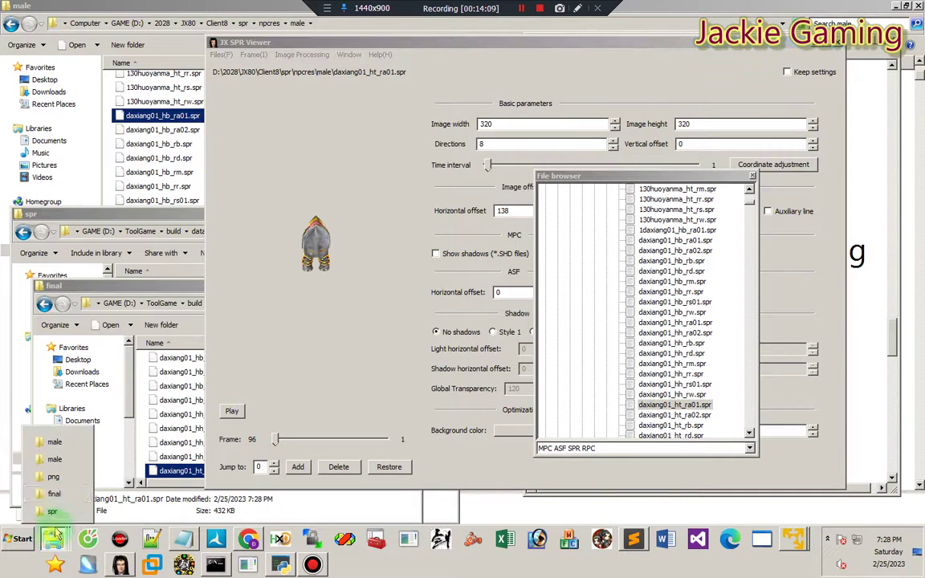
left_click(54, 477)
key("ctrl+a")
key("Delete")
key("Return")
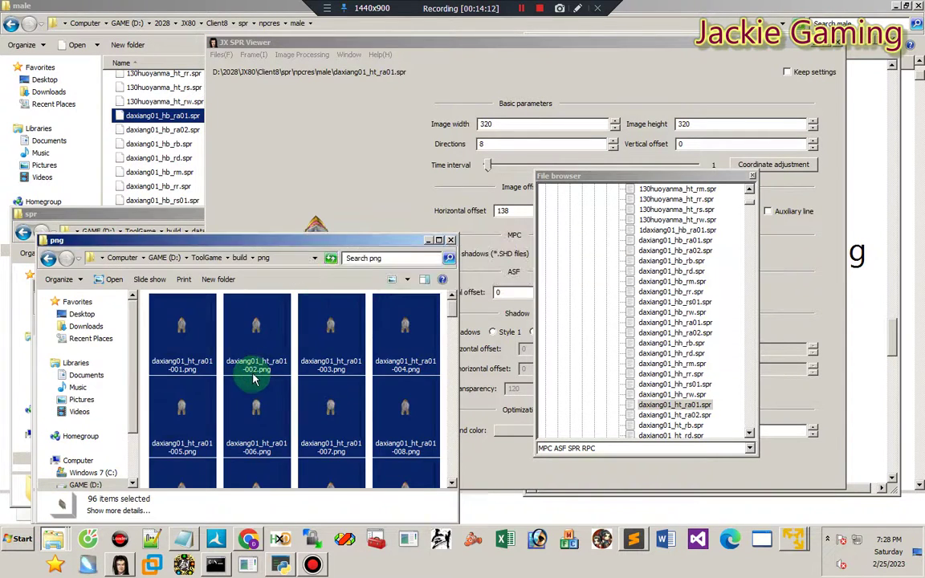
Step: Check daxiang01_ht_ra02.spr and daxiang01_ht_rb.spr in JX SPR Viewer, and load daxiang01_ht_rm.spr
left_click(681, 406)
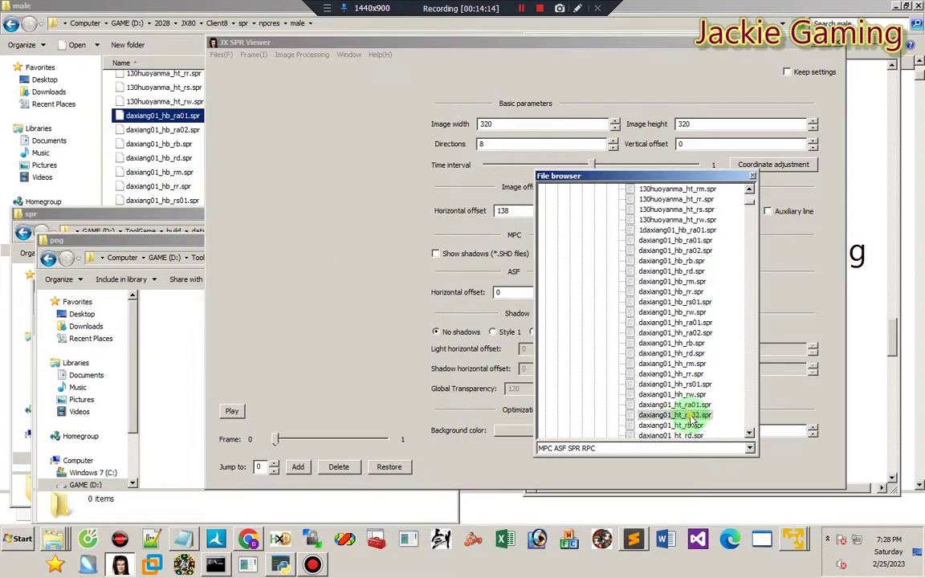
left_click(690, 418)
scroll(679, 405, "down", 3)
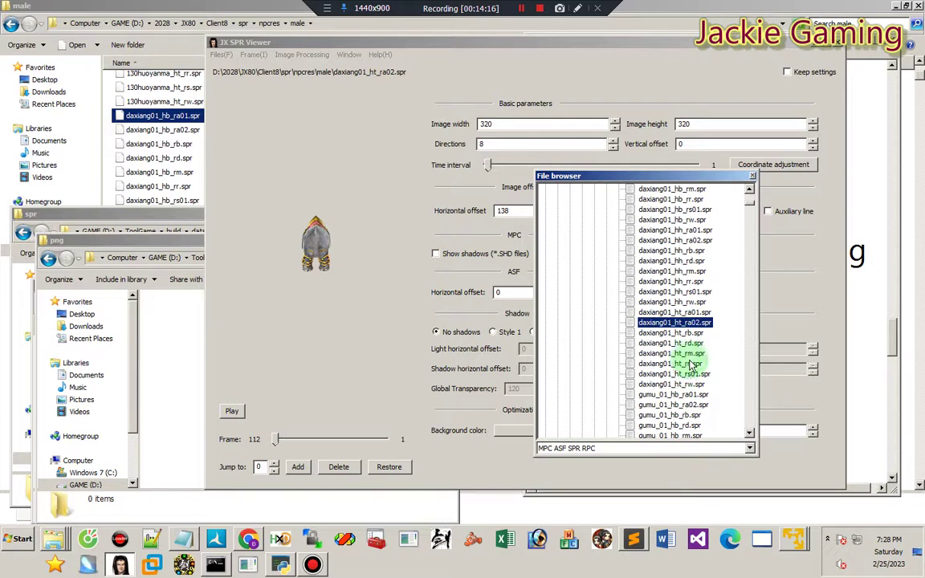
left_click(692, 337)
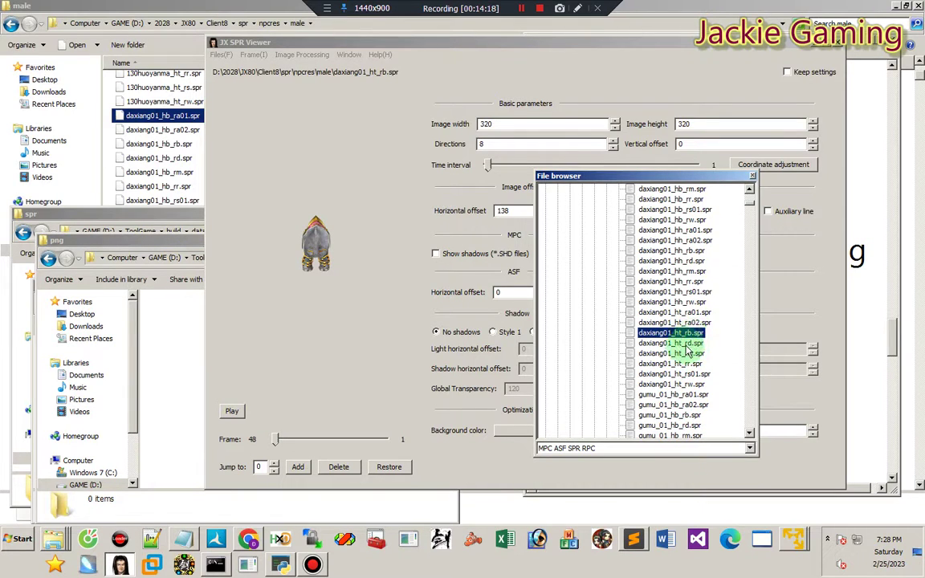
left_click(687, 353)
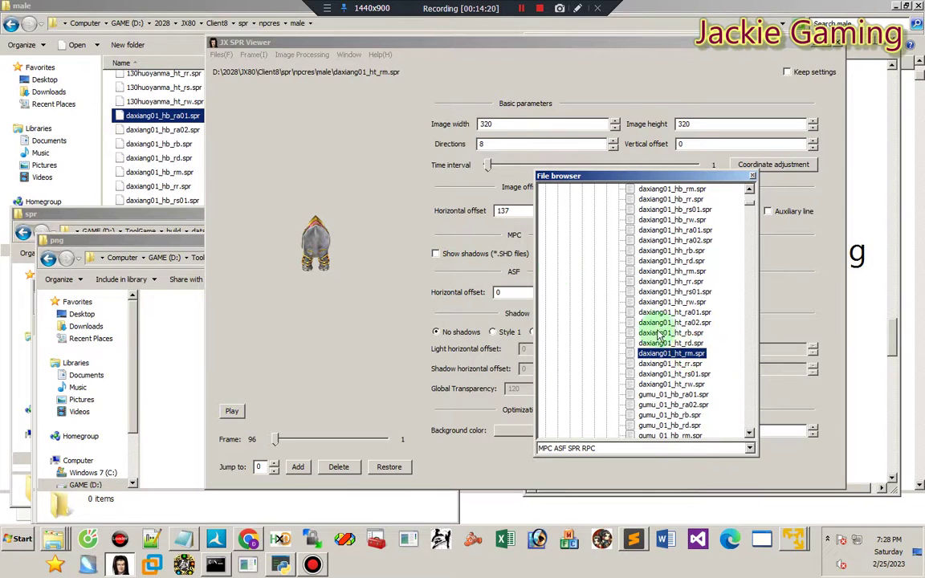
Step: Export the daxiang01_ht_rm.spr frames as PNG into the png folder with the prefix daxiang01_ht_rm and dismiss the message
left_click(221, 55)
left_click(259, 122)
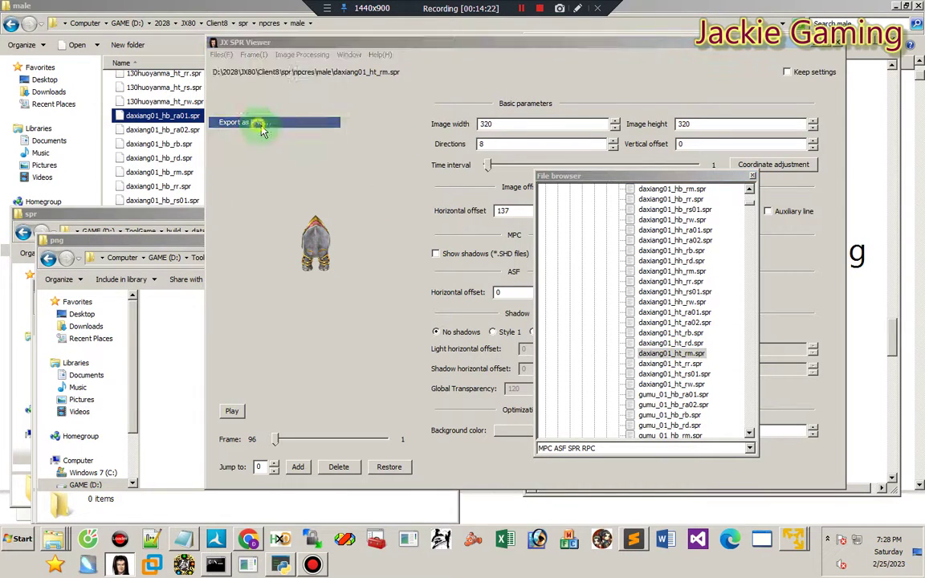
left_click(554, 350)
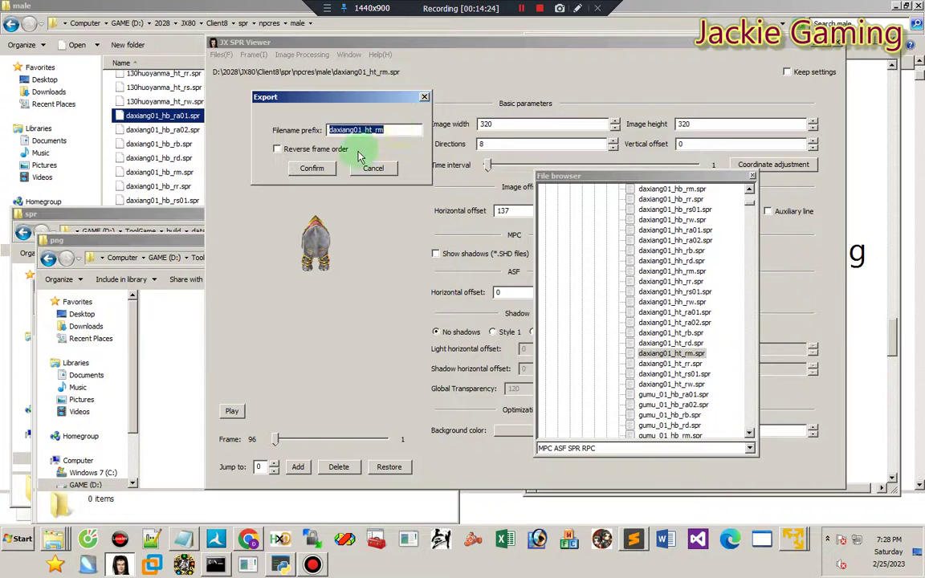
left_click(312, 168)
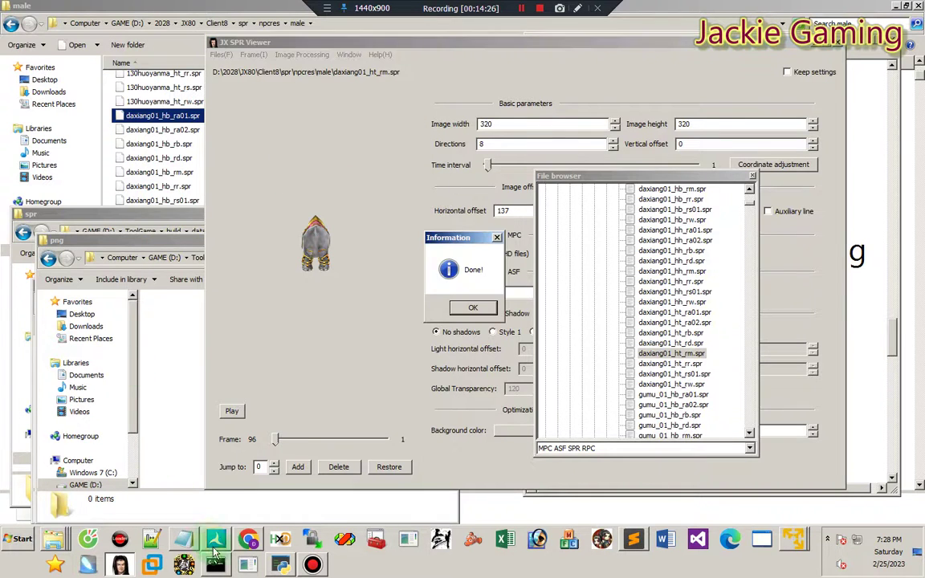
left_click(473, 308)
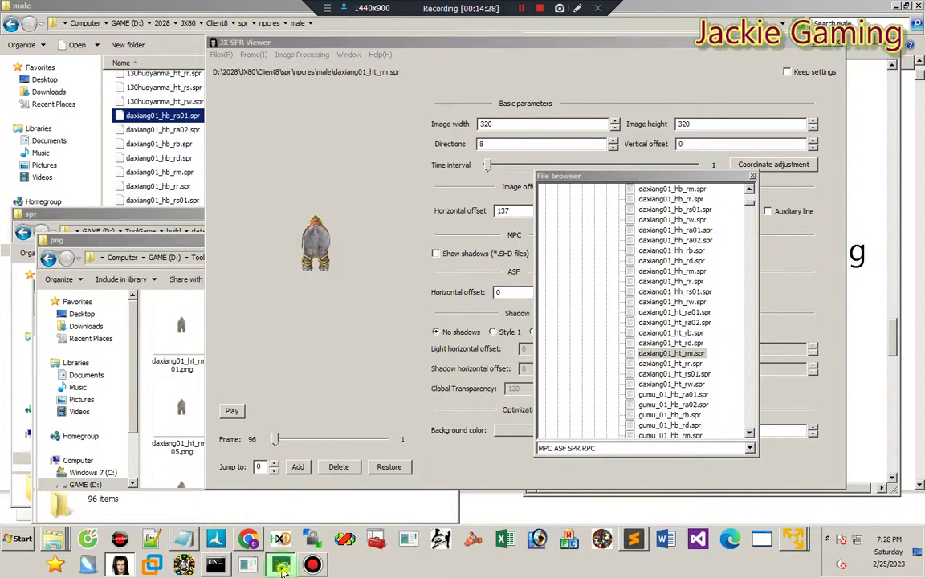
Step: In Toolkits JX1, set the output file name to daxiang01_ht_rm.spr, recreate the working folders and convert the PNG frames to SPR
left_click(281, 566)
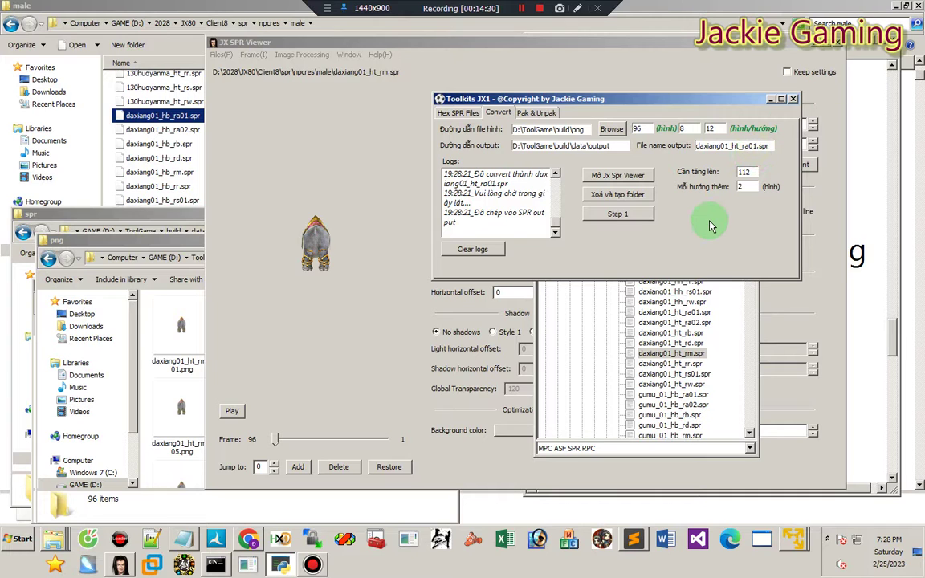
left_click(617, 198)
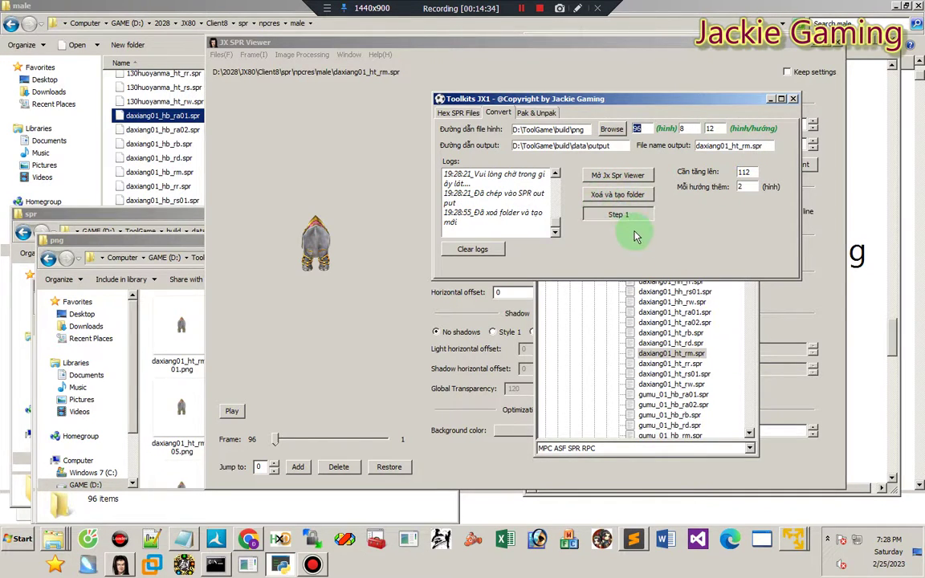
left_click(639, 218)
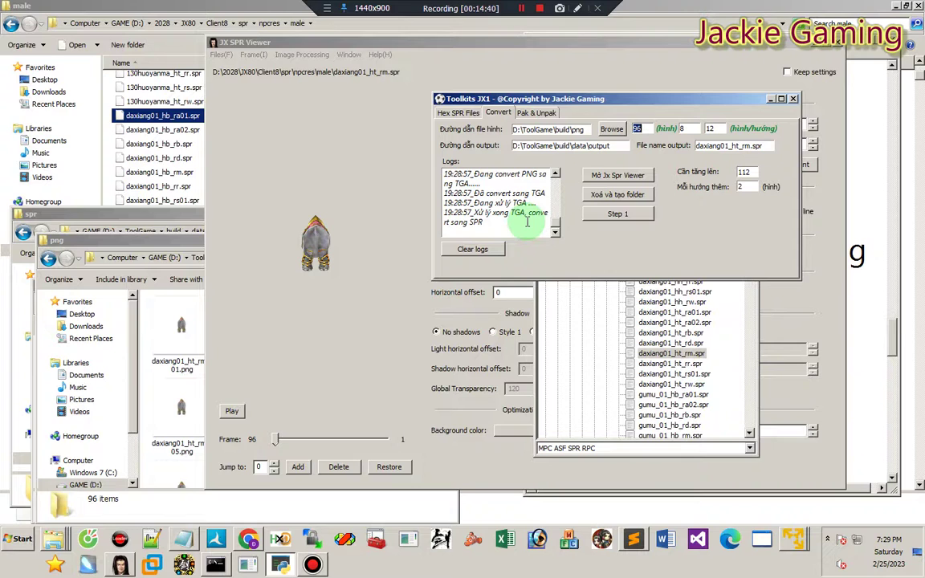
Step: Copy the converted daxiang01_ht_rm.spr from the spr folder into the final folder
left_click(55, 534)
left_click(50, 510)
left_click(176, 289)
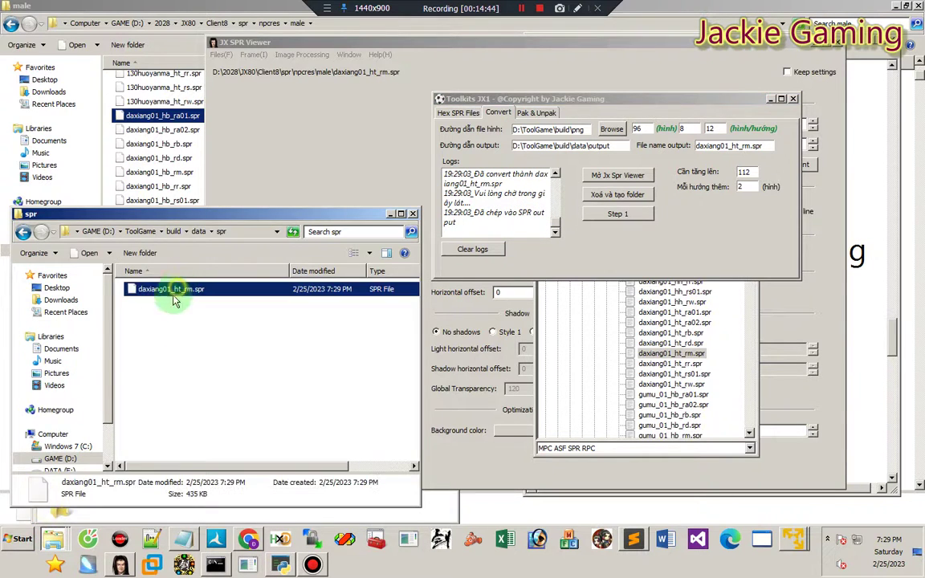
mouse_move(55, 534)
left_click(54, 494)
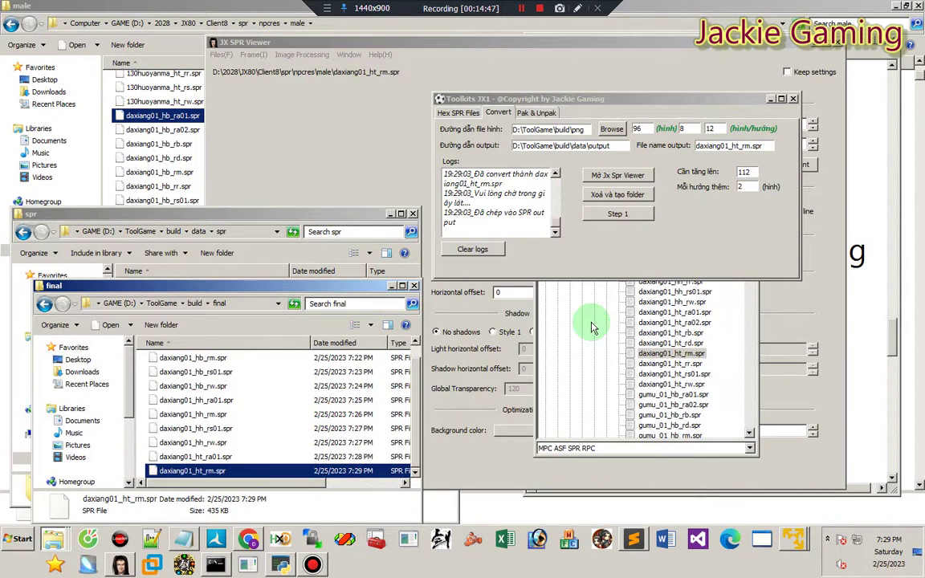
Step: Load daxiang01_ht_rs01.spr in JX SPR Viewer and delete all daxiang01_ht_rm images from the png folder
left_click(689, 364)
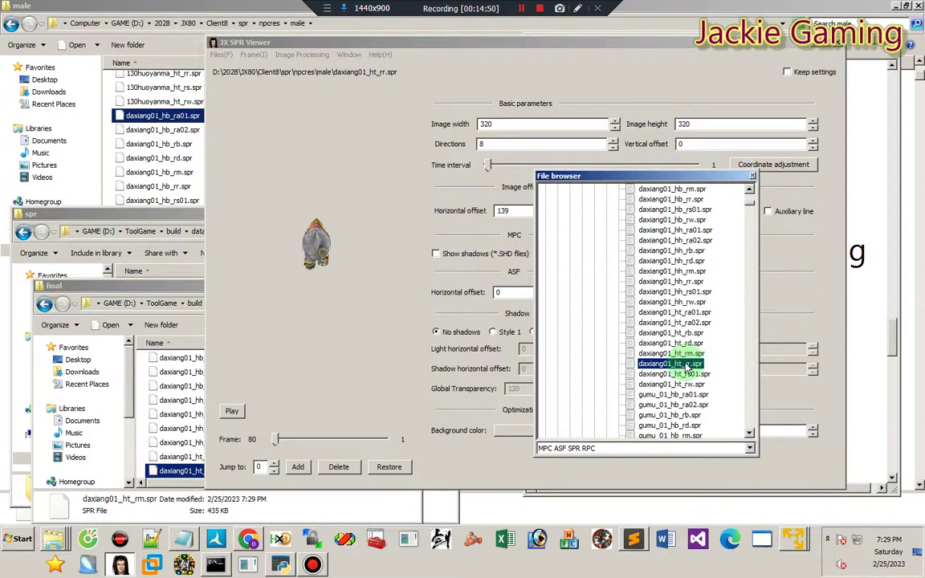
left_click(678, 374)
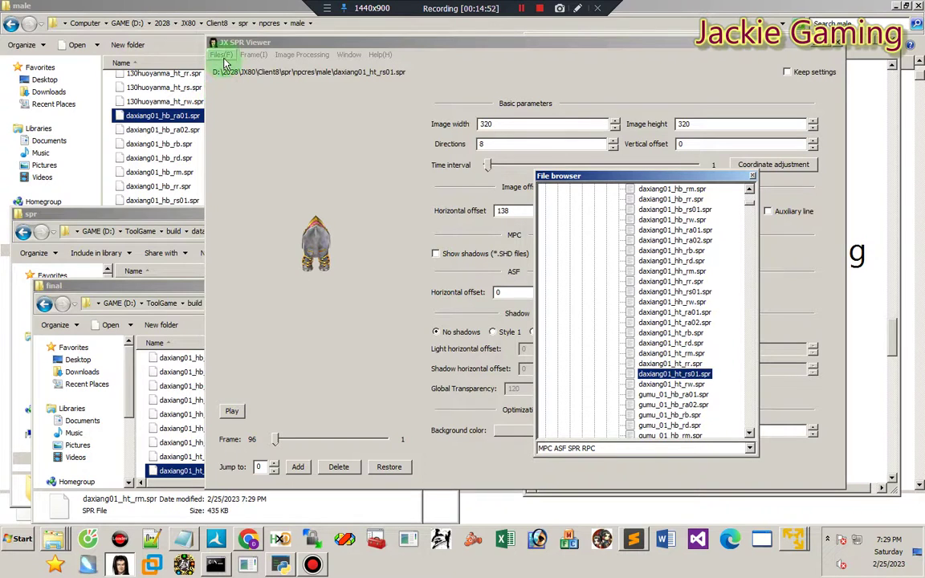
left_click(66, 474)
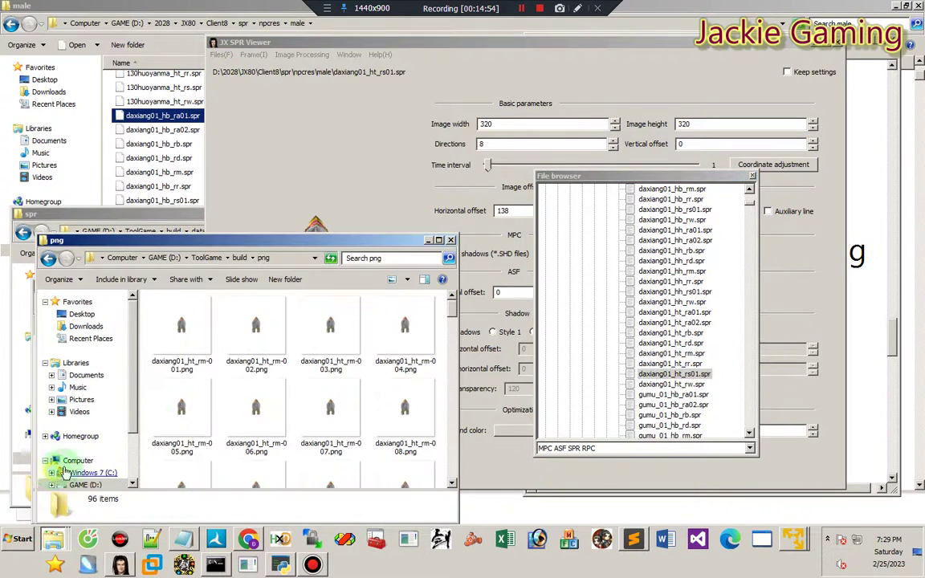
left_click(252, 371)
key("ctrl+a")
key("Delete")
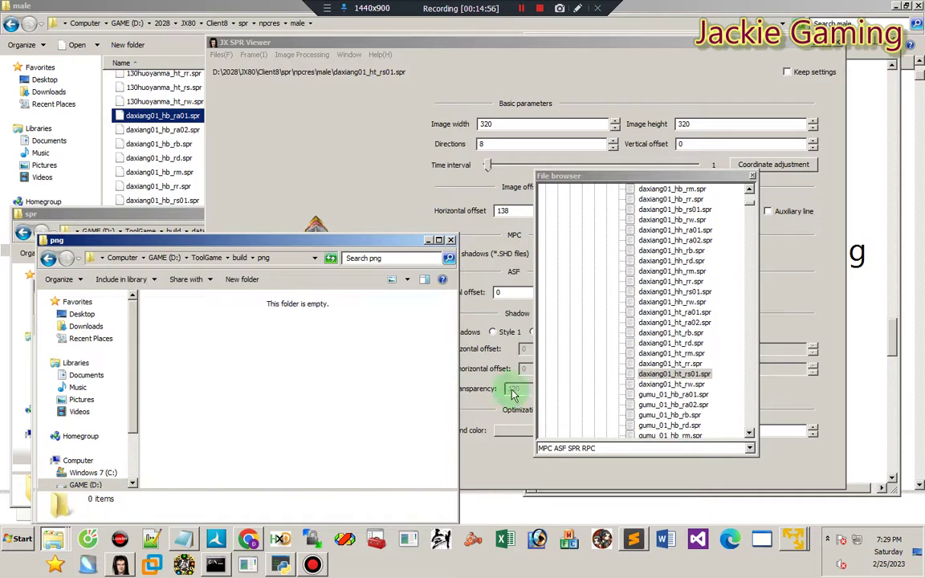
Step: Export the daxiang01_ht_rs01.spr frames as PNG into the png folder with the prefix daxiang01_ht_rs01 and dismiss the message
left_click(277, 78)
left_click(221, 54)
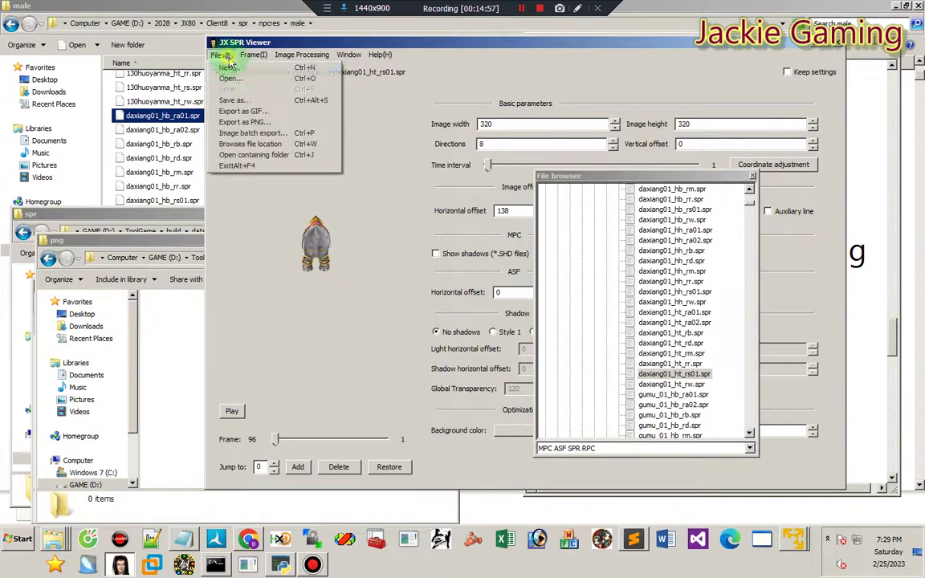
left_click(249, 121)
left_click(560, 351)
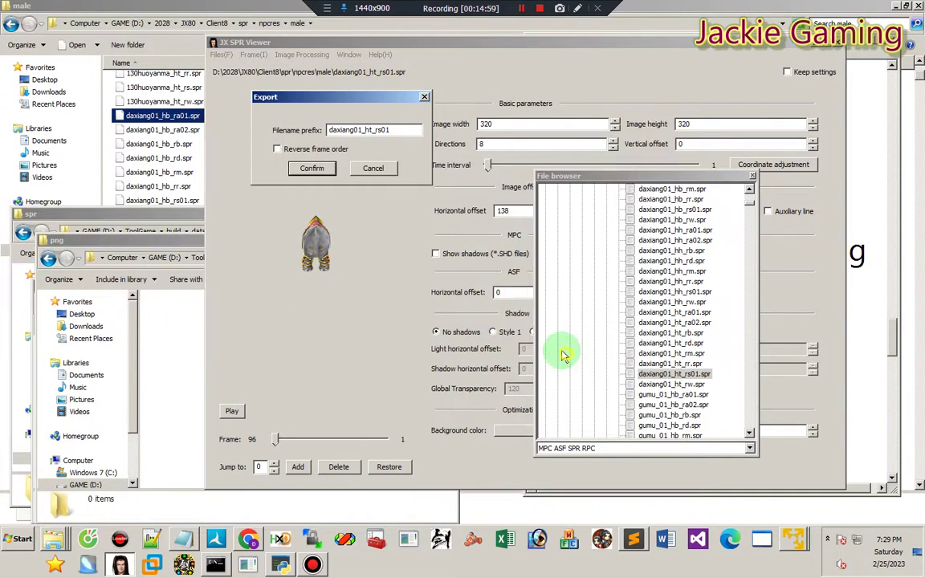
double_click(378, 131)
left_click(318, 167)
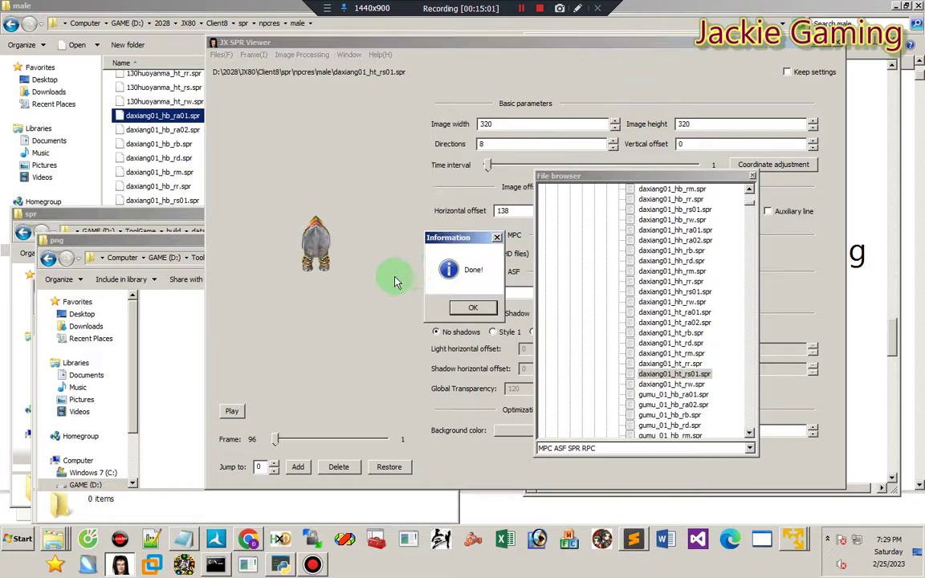
left_click(476, 305)
Step: In Toolkits JX1, set the output file name to daxiang01_ht_rs01.spr, recreate the working folders and convert the PNG frames to SPR
left_click(280, 565)
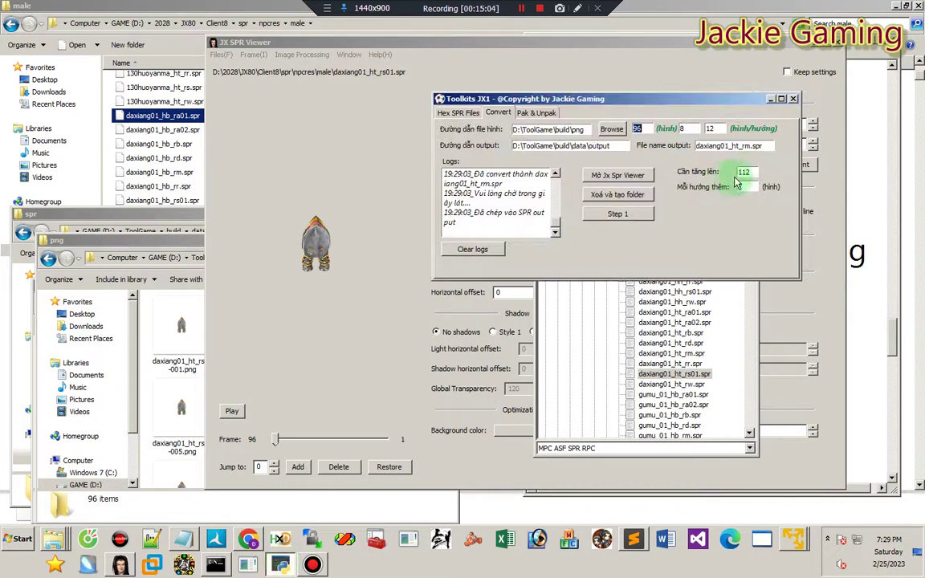
left_click(753, 147)
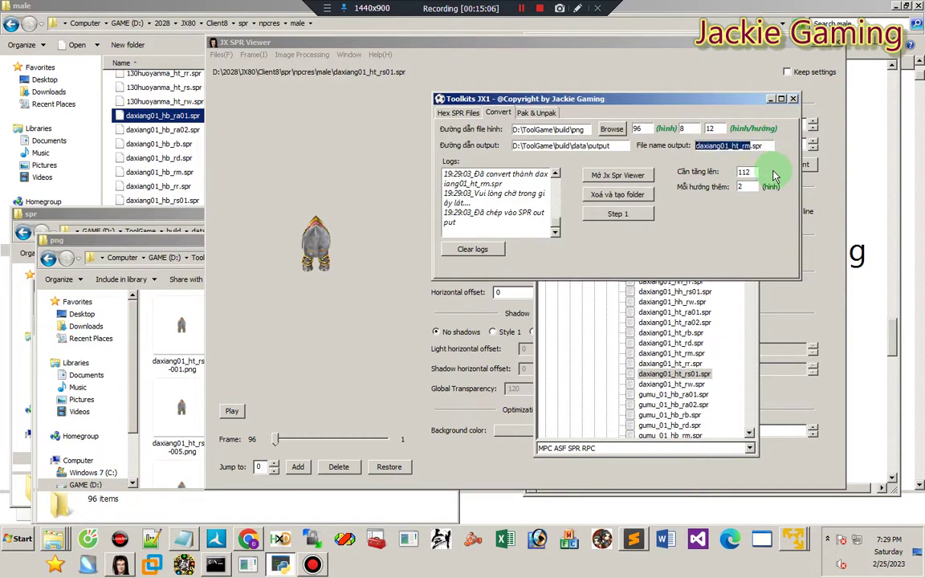
left_click(618, 195)
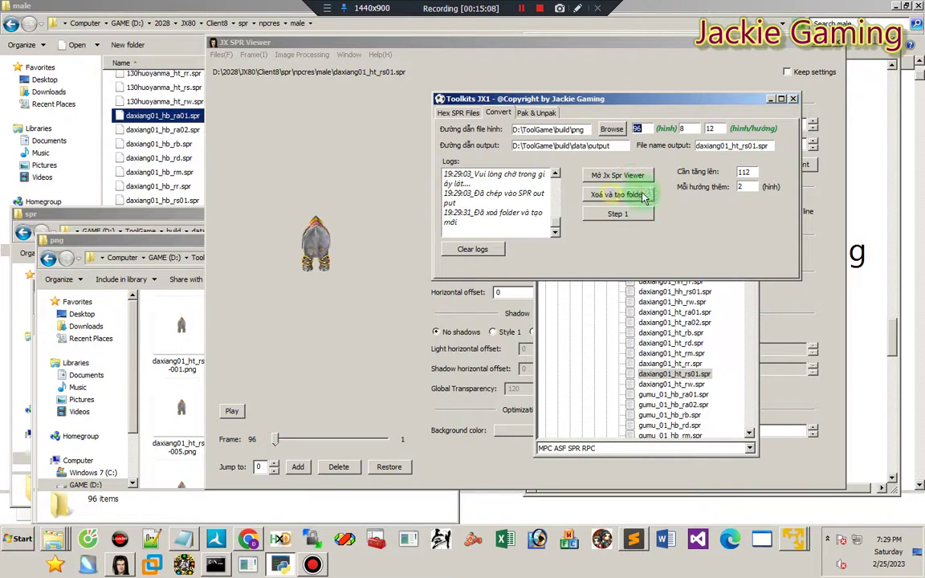
left_click(618, 214)
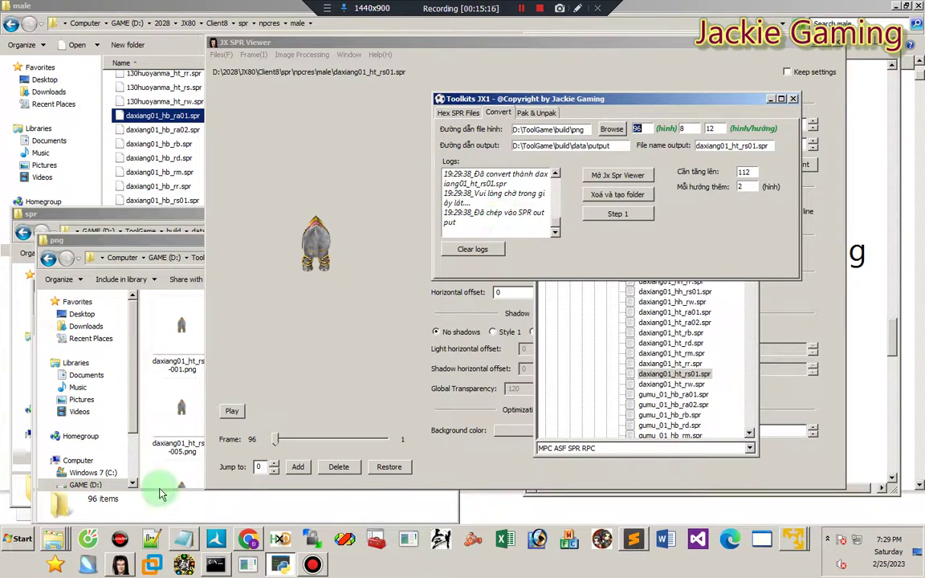
Step: Copy the converted daxiang01_ht_rs01.spr from the spr folder into the final folder
left_click(24, 480)
left_click(161, 289)
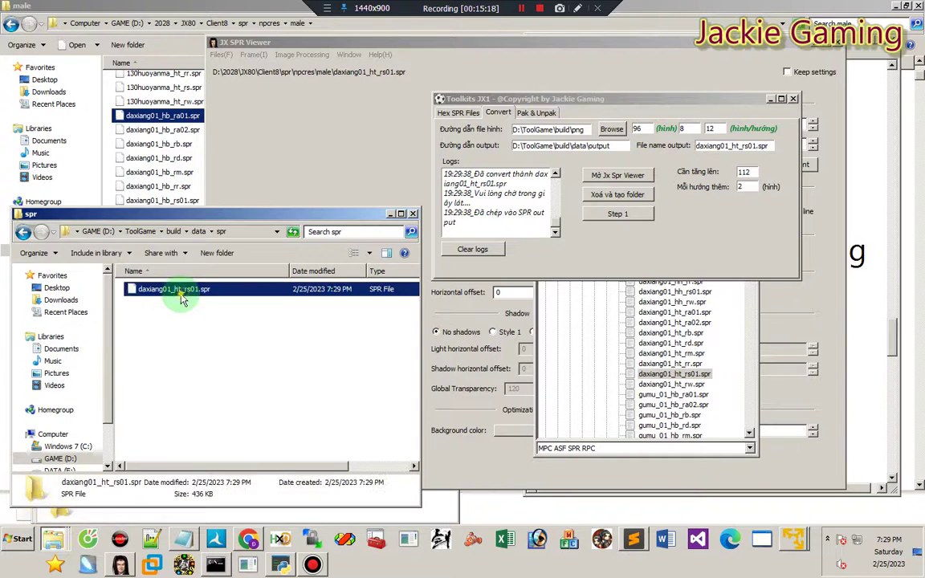
left_click(54, 494)
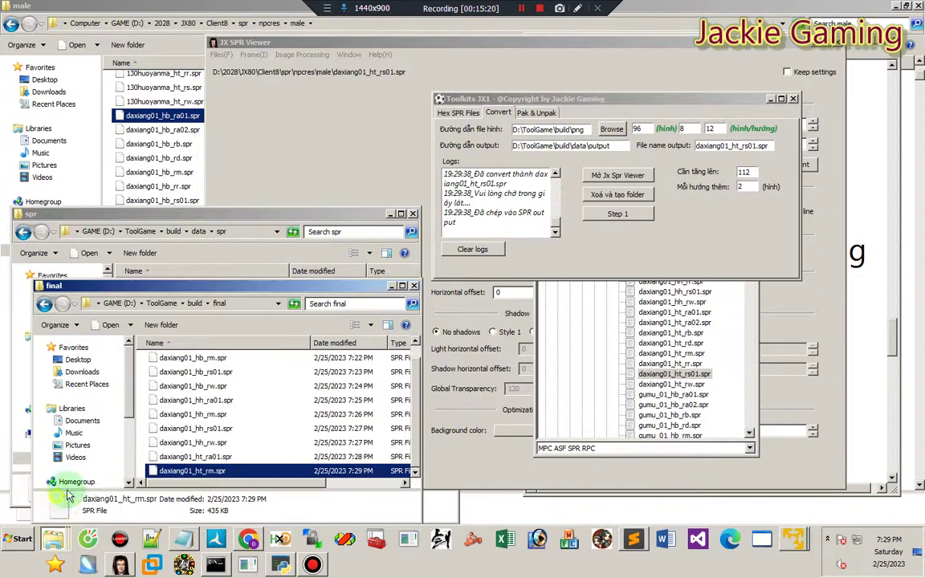
Step: Load daxiang01_ht_rw.spr in JX SPR Viewer, play its animation briefly and stop the playback
left_click(353, 182)
left_click(673, 385)
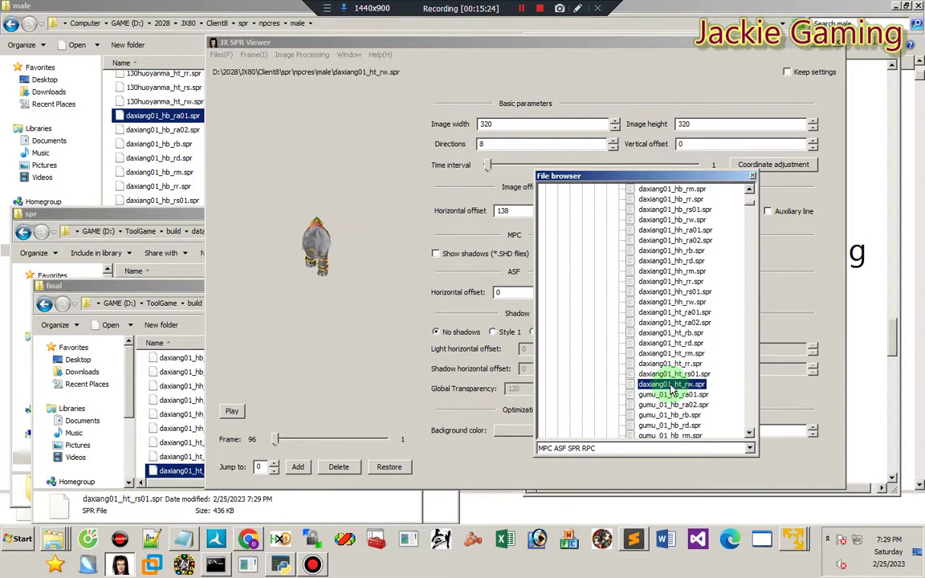
left_click(231, 412)
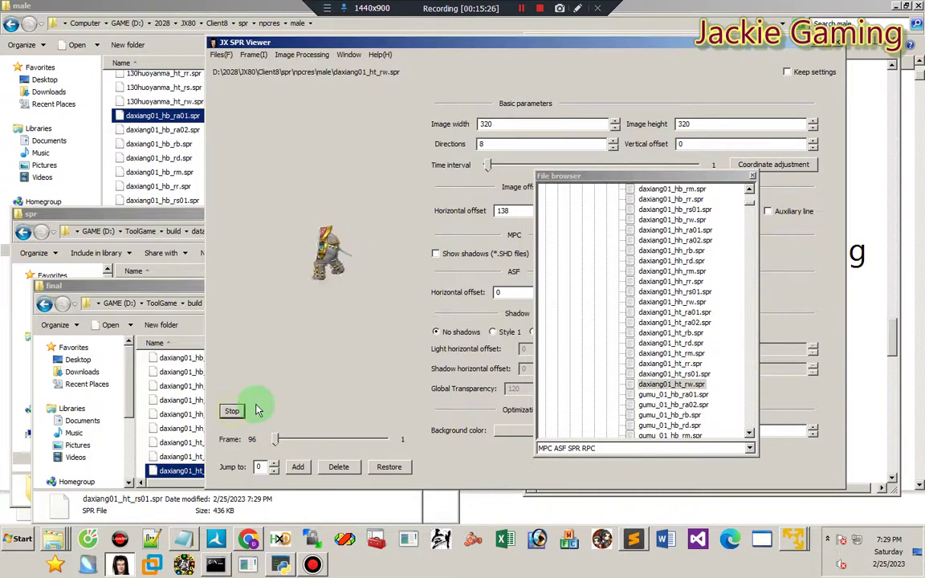
left_click(229, 411)
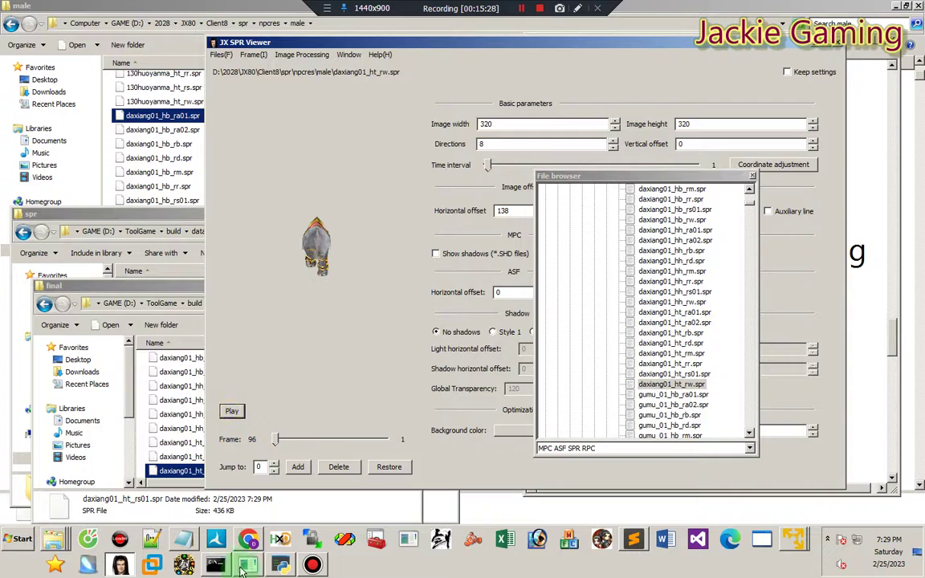
Step: In Notepad, add the lines "Có time sẽ viết tiếp." and "SPR này nó đang di chuyển có thể không cần thêm frame"
left_click(183, 538)
type("Có time sẽ viết tiếp.")
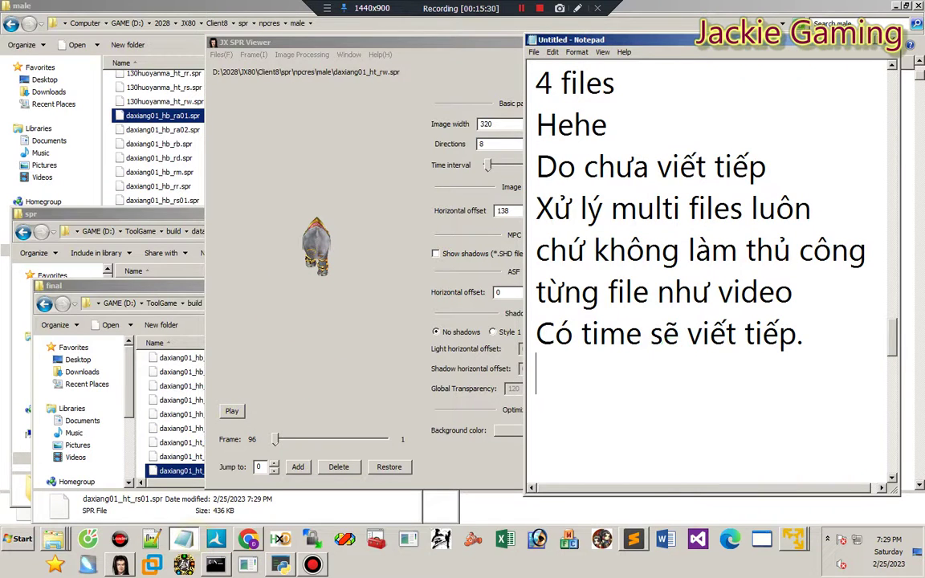
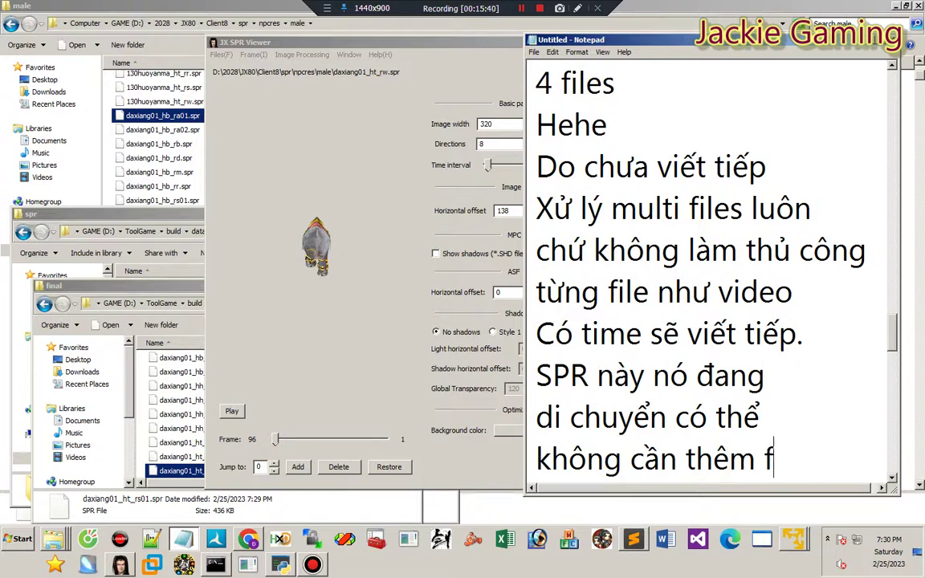
type("rame")
key("Return")
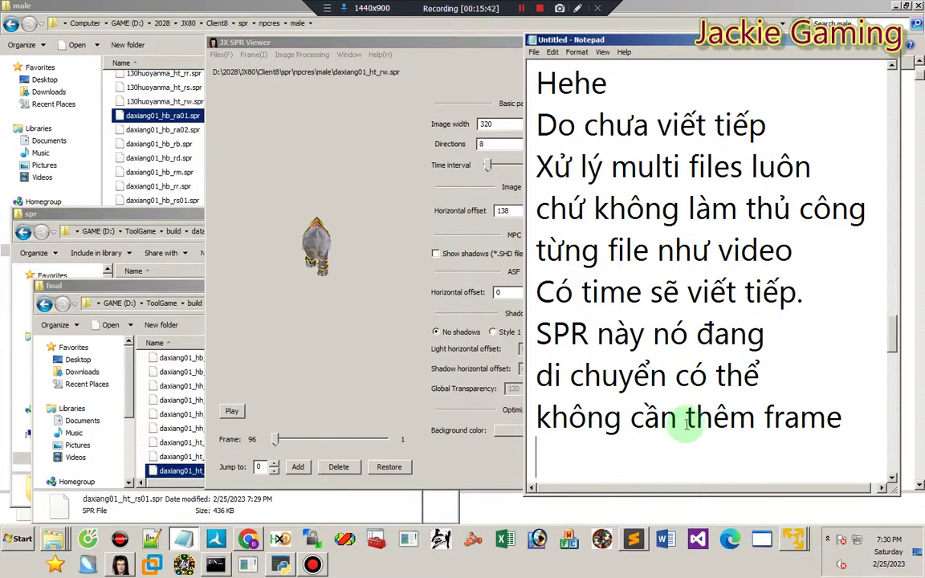
Step: Add the line "Nào chép vào lại thử" at the end of the Notepad notes
type("Nào")
key("Return")
key("Return")
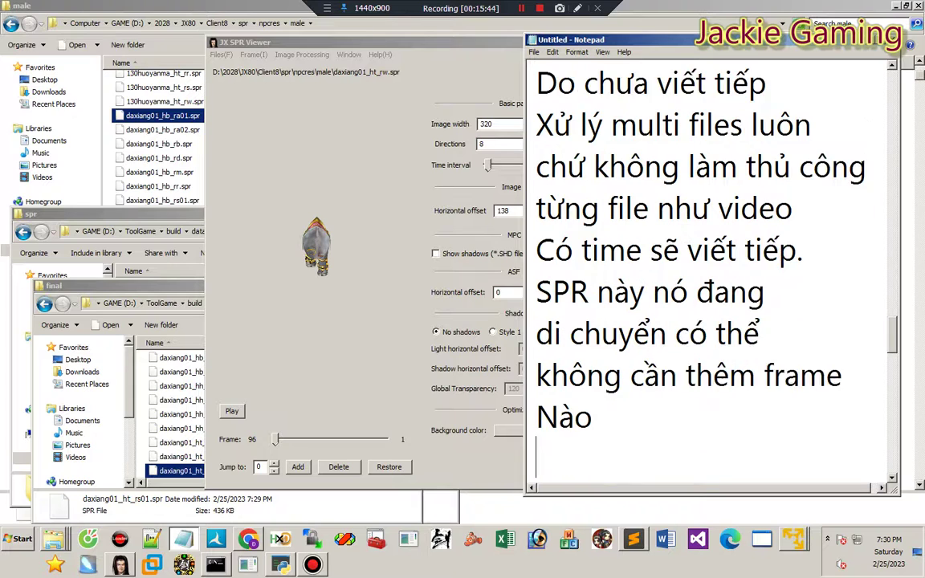
key("Up")
key("Up")
type("che")
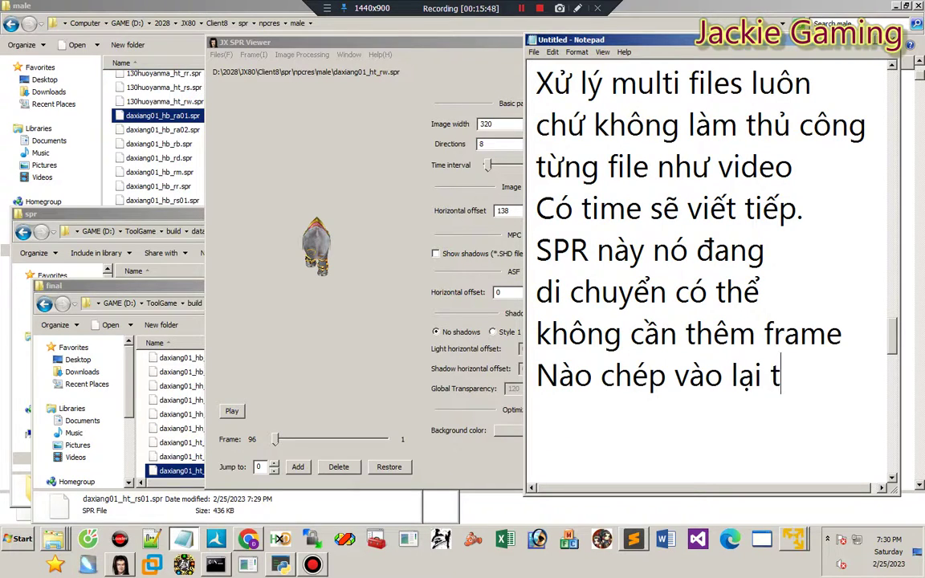
Step: Launch the Vo Lam Truyen Ky client, log in with the remembered account and ride the elephant mount to check its movement
left_click(247, 564)
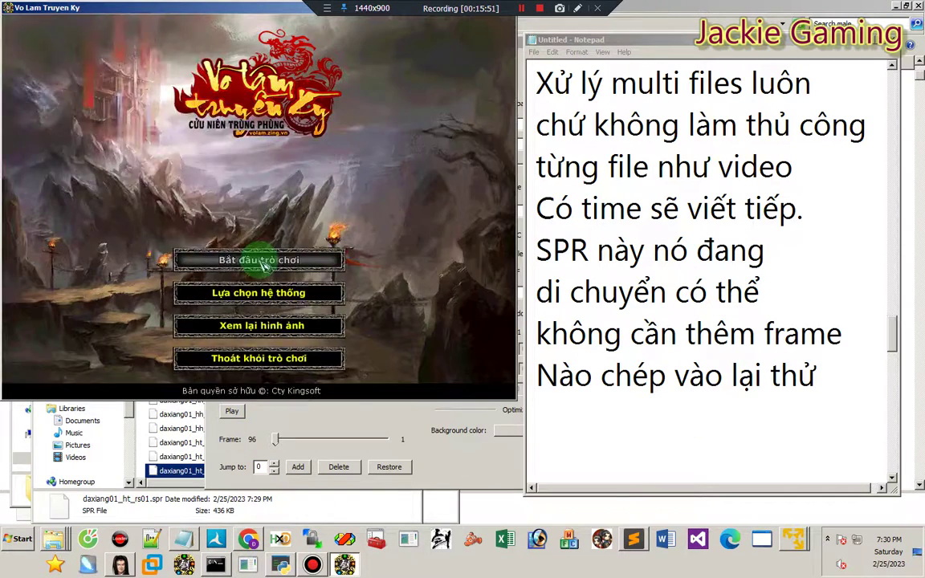
left_click(252, 261)
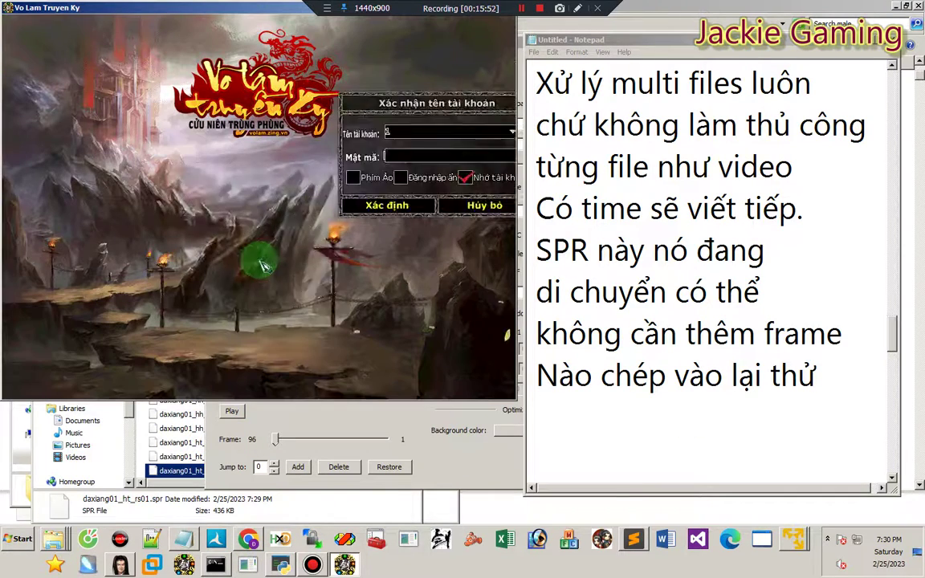
key("Return")
key("Return")
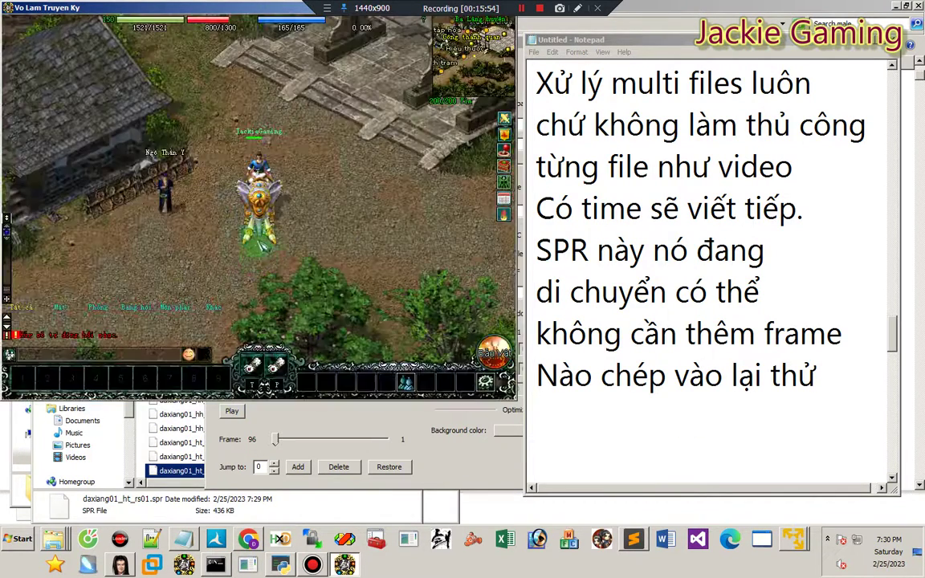
left_click(254, 224)
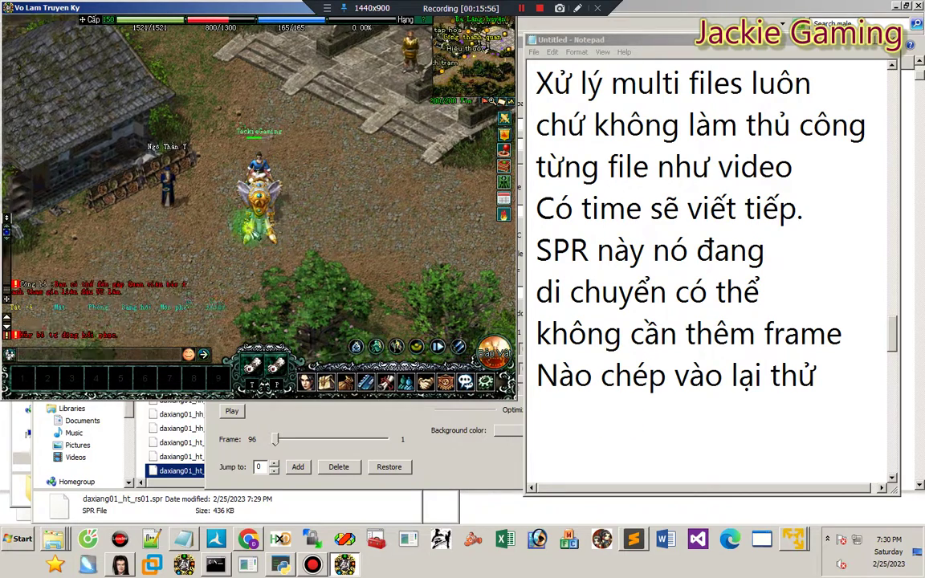
Step: Note in Notepad that the elephant is jerking with the line "Con voi bị giật lag"
left_click(607, 427)
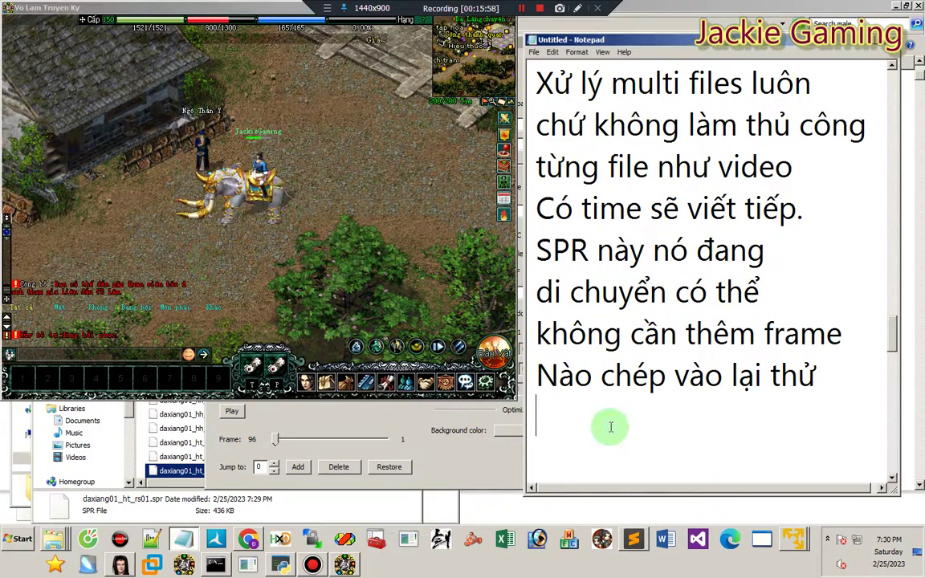
type("Con voi bị la")
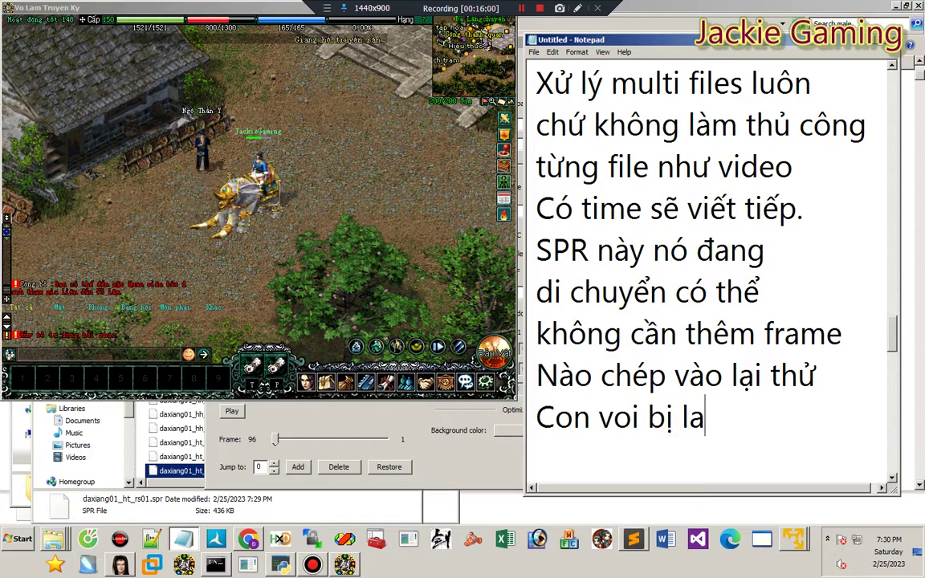
key("BackSpace")
key("BackSpace")
type("giật lag")
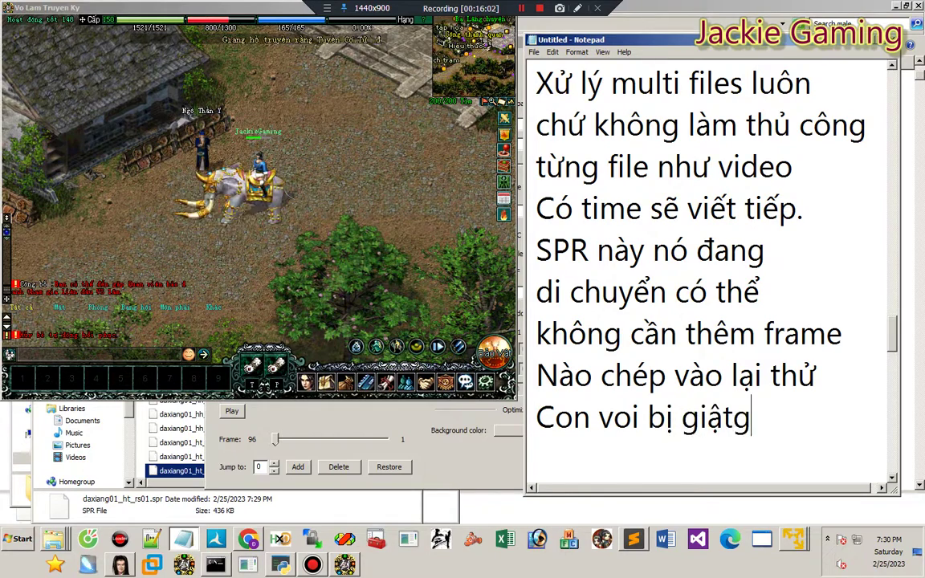
key("BackSpace")
type("lag")
key("Return")
Step: Ride the elephant mount once more in Vo Lam Truyen Ky, leave the session and exit the game
left_click(240, 231)
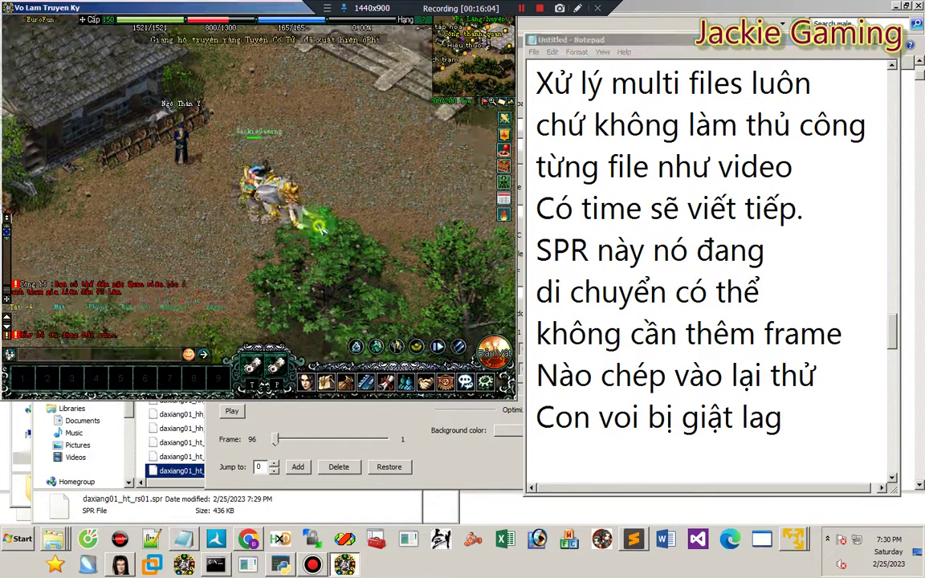
key("Escape")
left_click(272, 153)
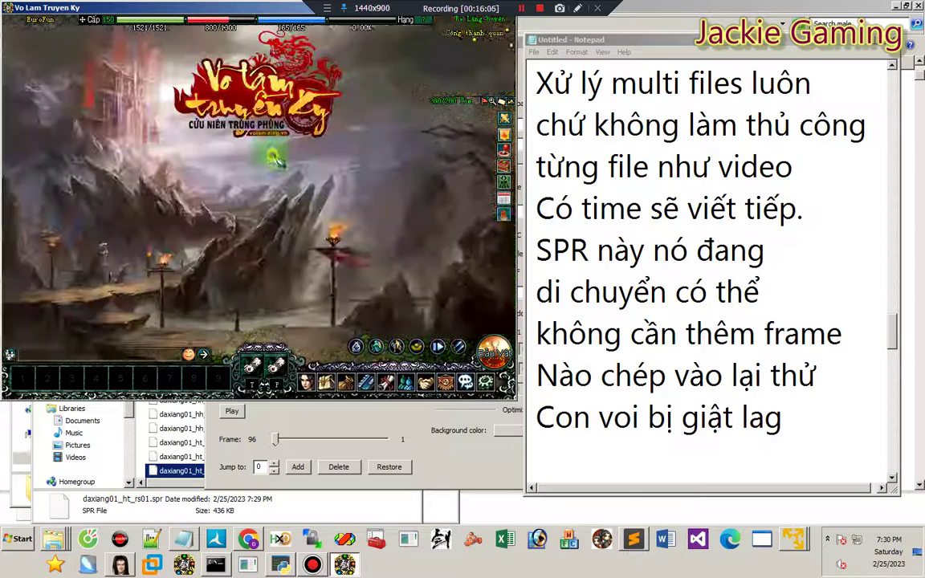
left_click(262, 359)
Step: Move all converted SPR files from the final folder into Client8\spr\npcres\male, replacing the existing files for every conflict
left_click(182, 399)
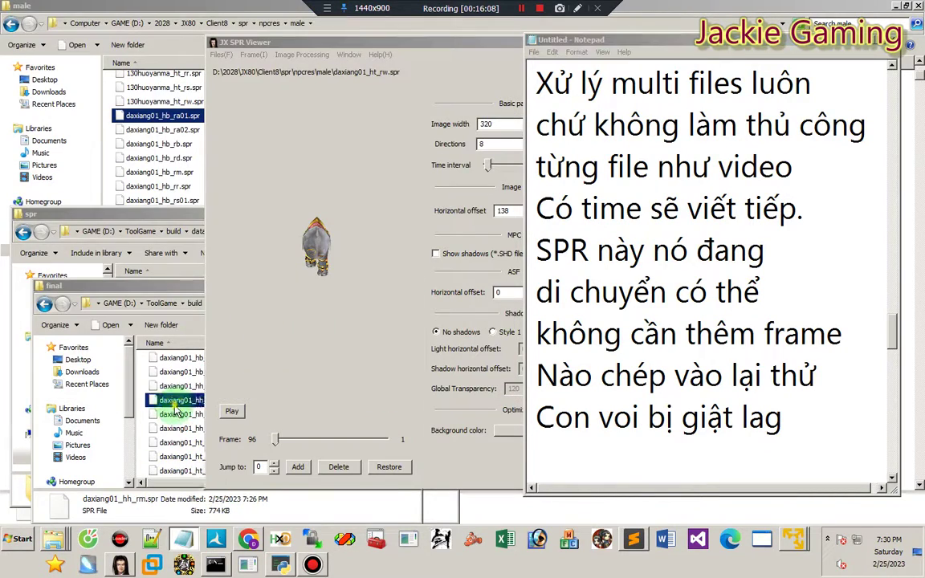
key("ctrl+a")
left_click_drag(195, 402, 615, 228)
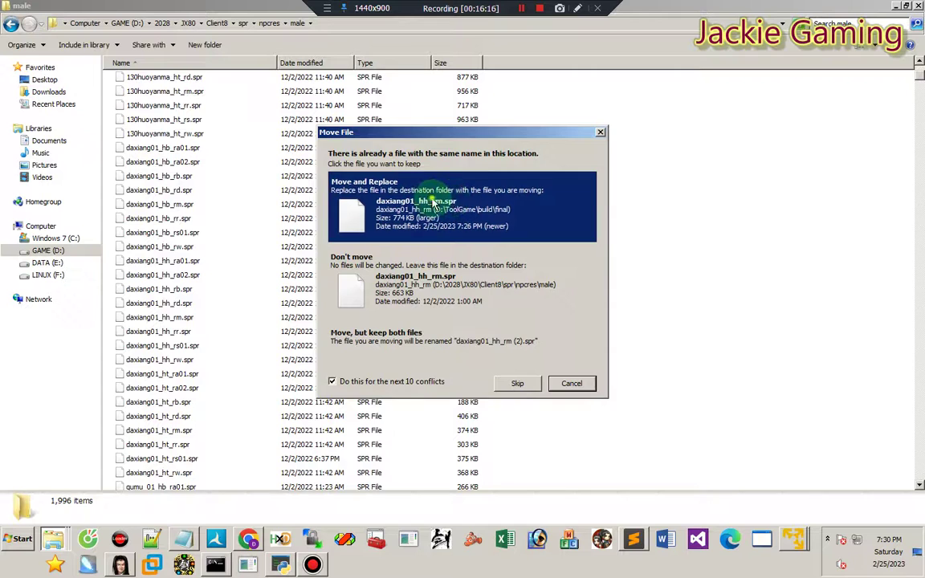
left_click(434, 195)
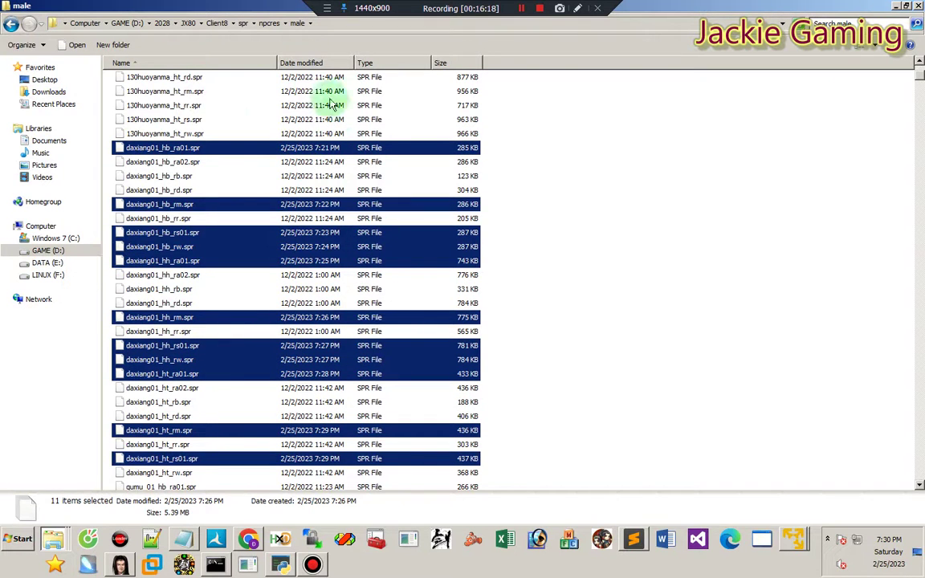
Step: Relaunch Vo Lam Truyen Ky, log in with the remembered account and ride the elephant mount with the replaced sprites
left_click(249, 565)
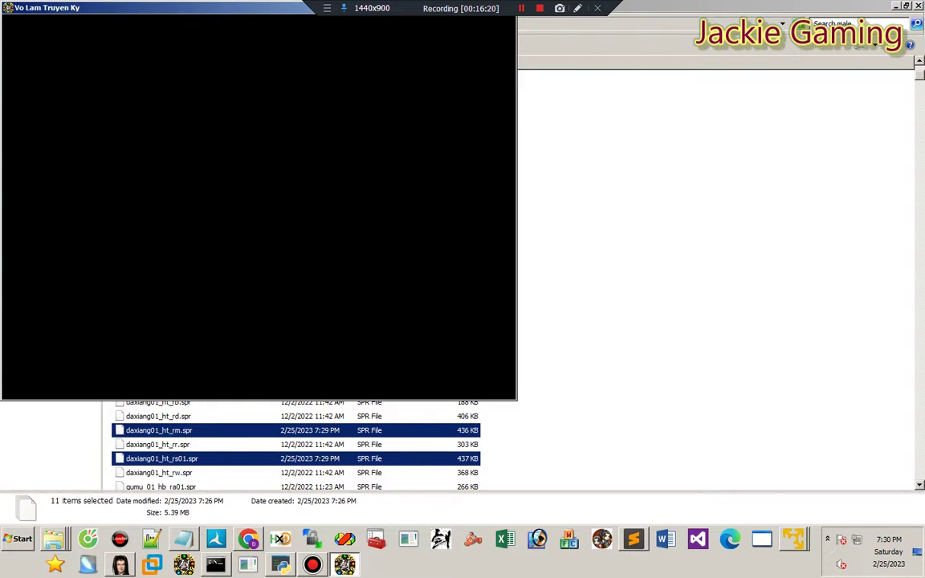
key("Return")
key("Return")
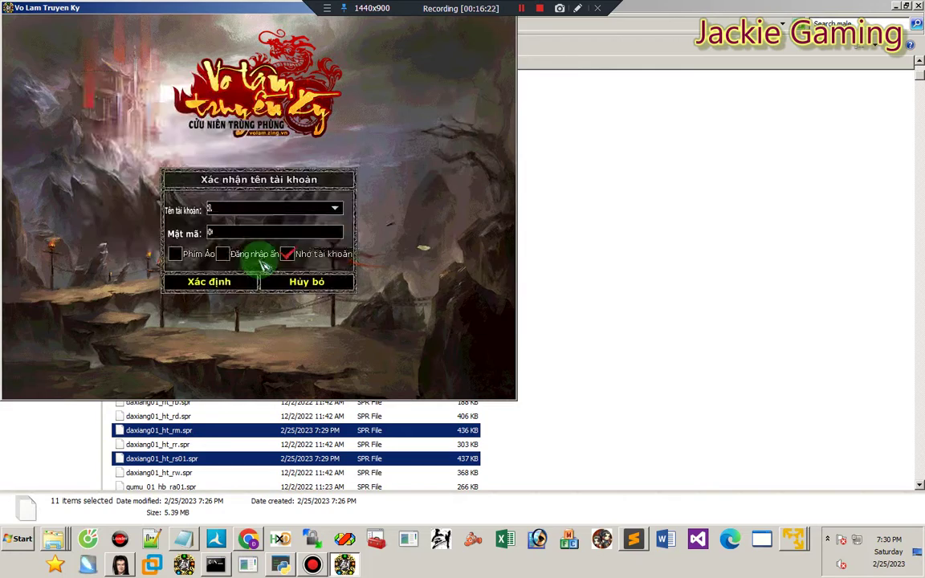
key("Return")
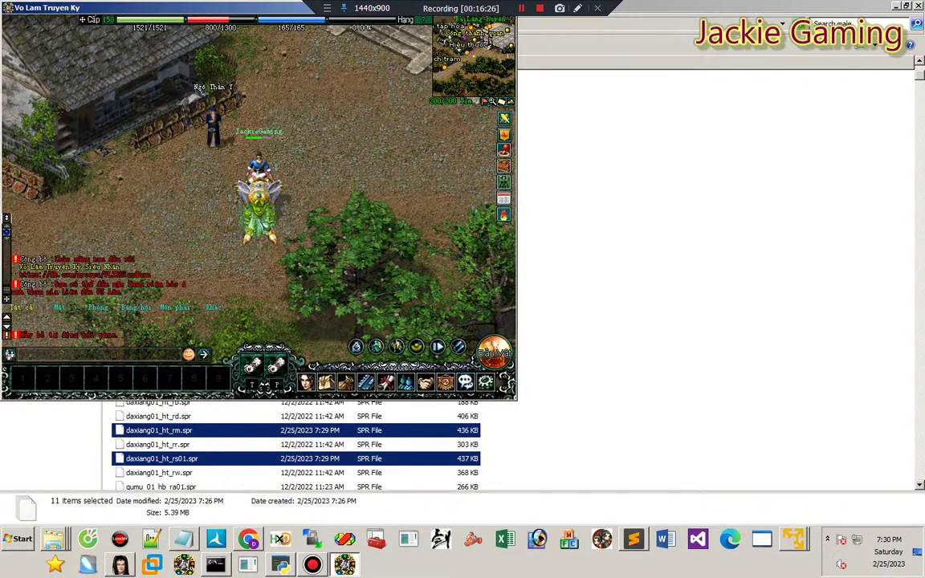
left_click(316, 174)
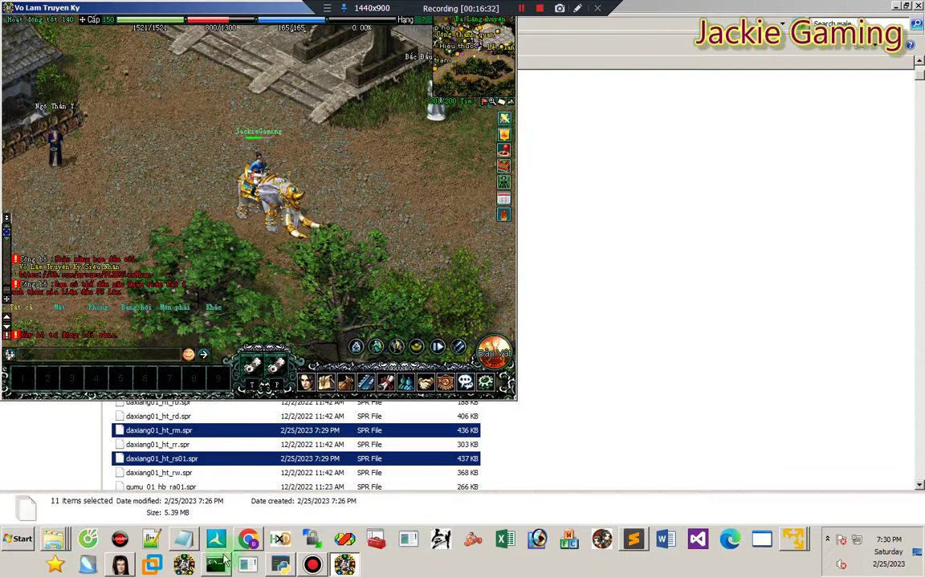
Step: Add the lines "Well done!" and "OK" at the end of the Notepad notes
left_click(184, 538)
scroll(711, 373, "down", 2)
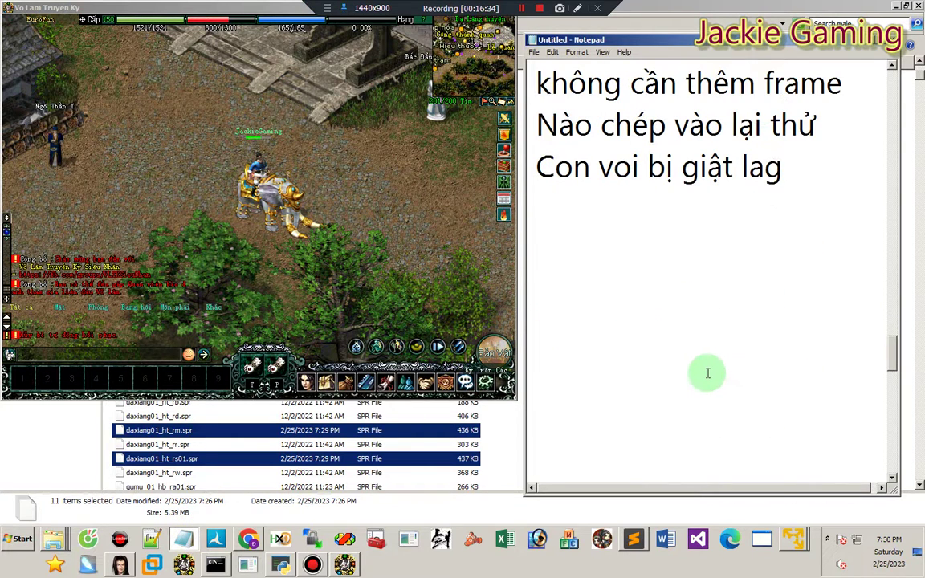
left_click(708, 372)
type("Well done!")
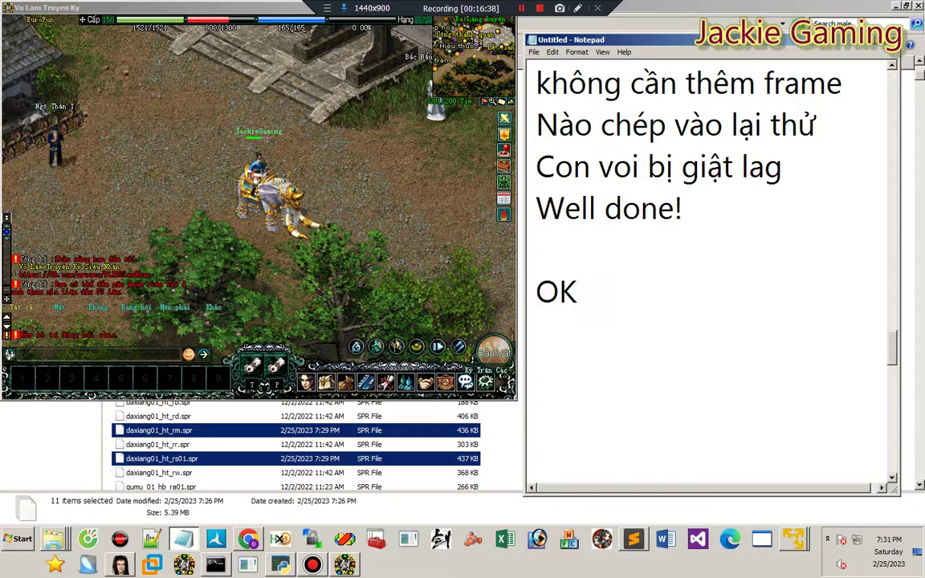
Step: Ride the elephant mount around the village in several directions in Vo Lam Truyen Ky to check its animation for jerking
left_click(213, 235)
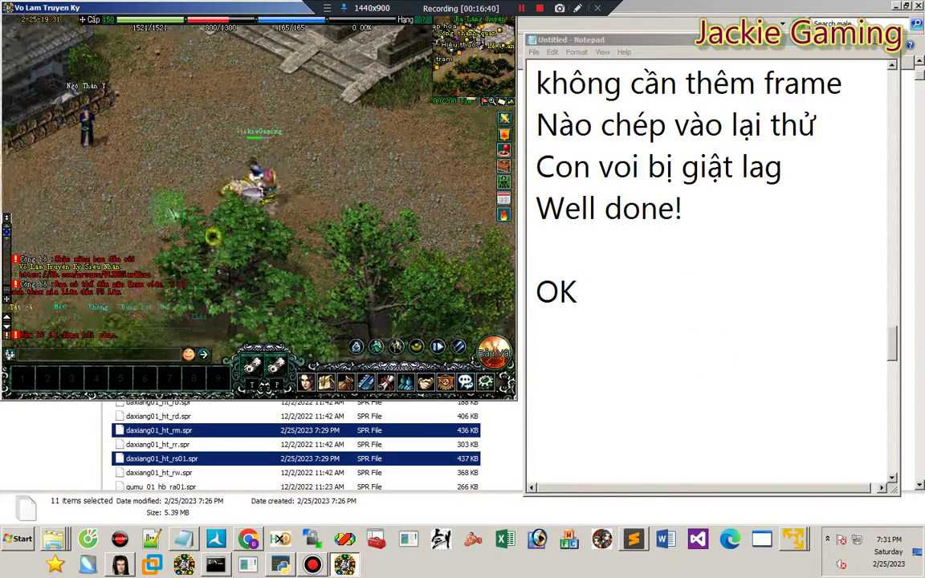
left_click(203, 241)
left_click(167, 172)
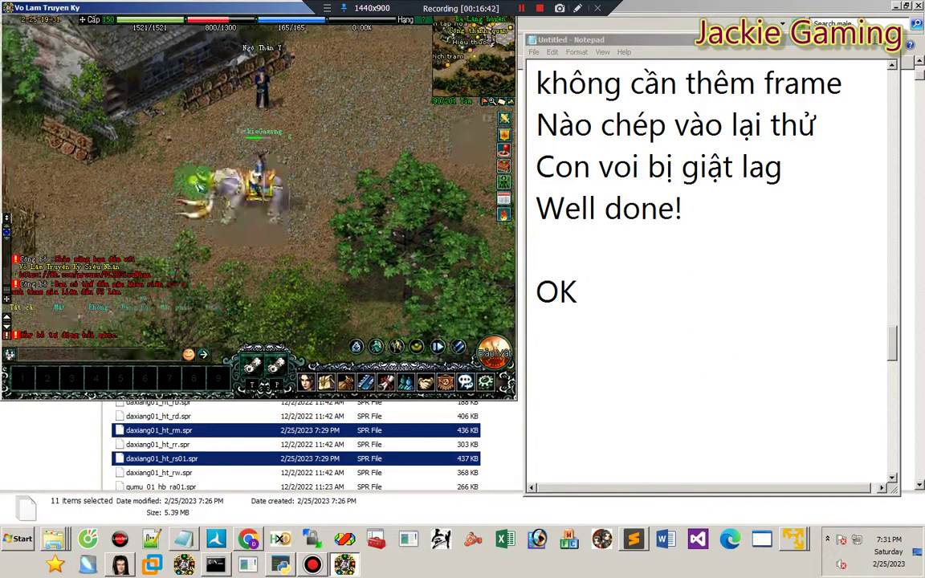
left_click(275, 175)
left_click(299, 231)
left_click(263, 251)
left_click(207, 241)
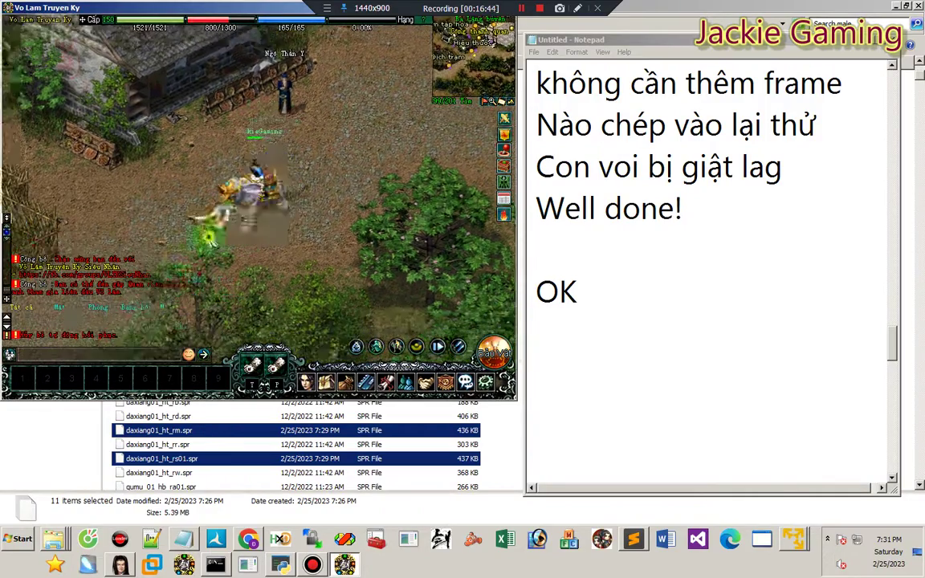
left_click(188, 207)
left_click(242, 235)
left_click(310, 204)
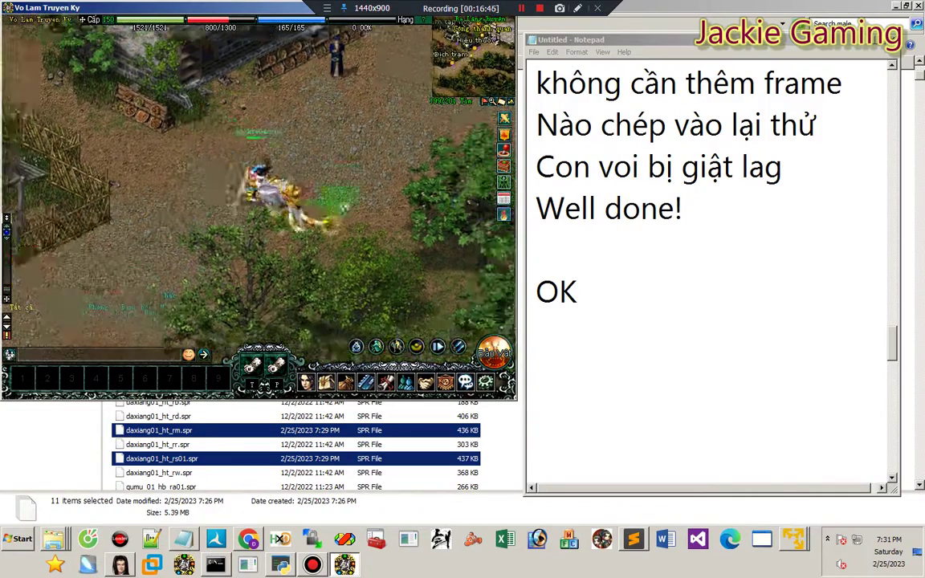
left_click(359, 158)
left_click(347, 166)
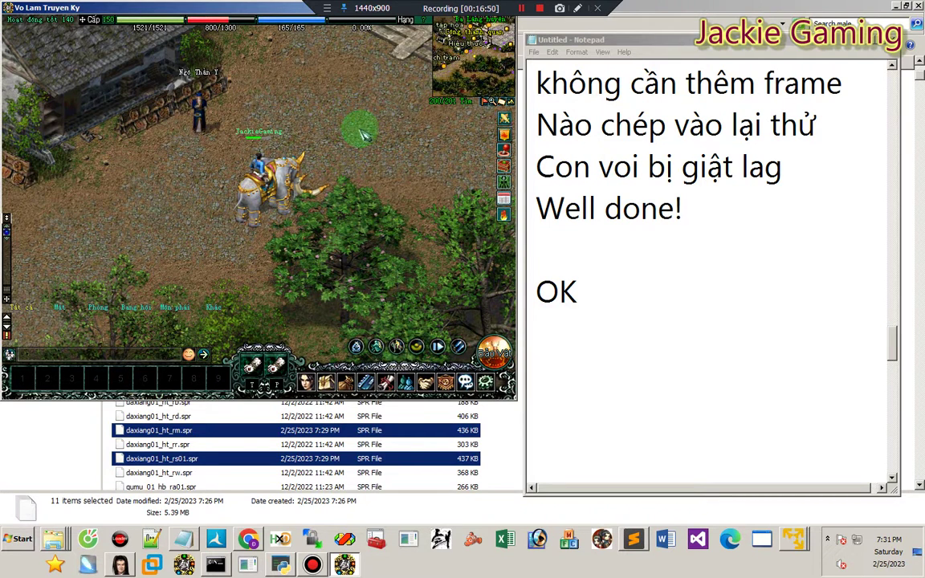
Step: Close the Notepad notes with the line "Cảm ơn mọi người đã xem!"
left_click(599, 324)
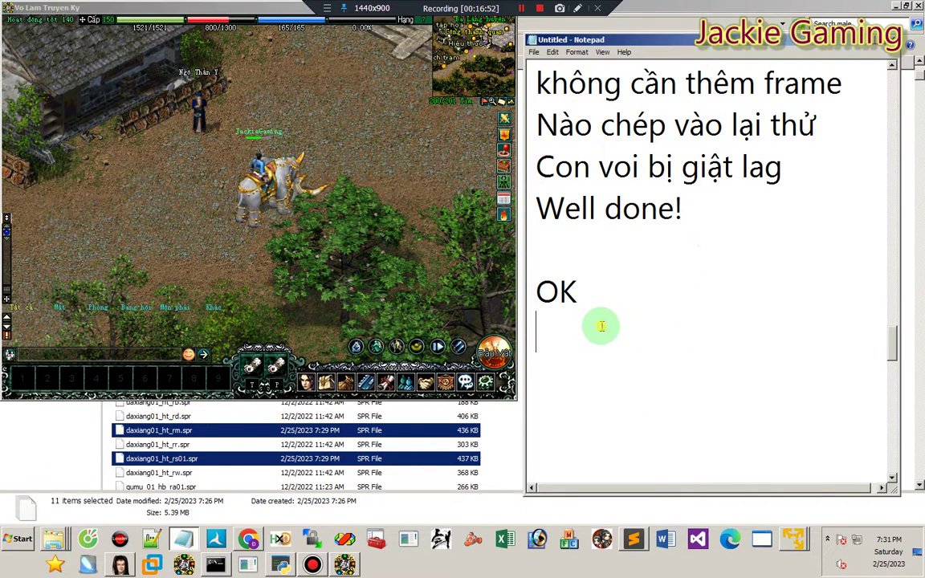
scroll(611, 339, "down", 1)
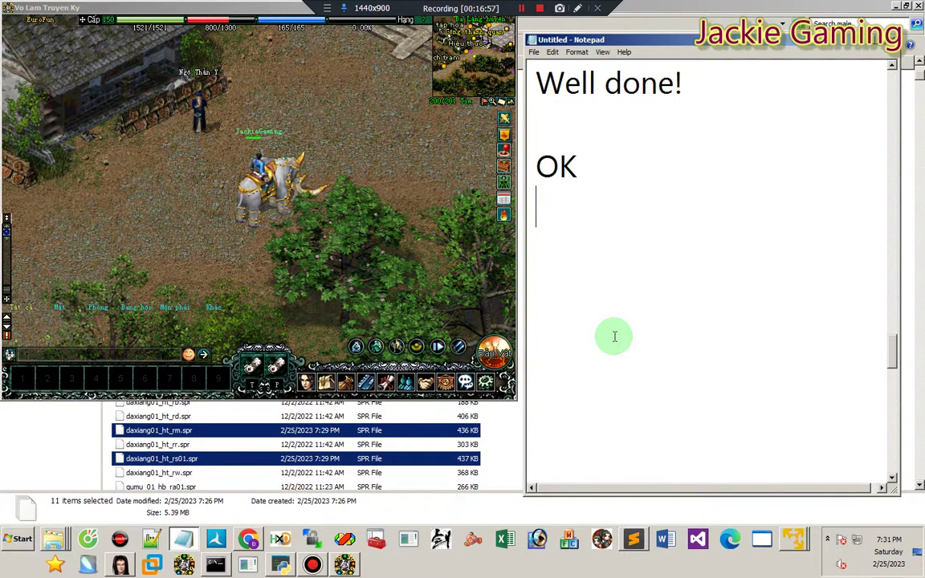
type("Cảm ơn mọi")
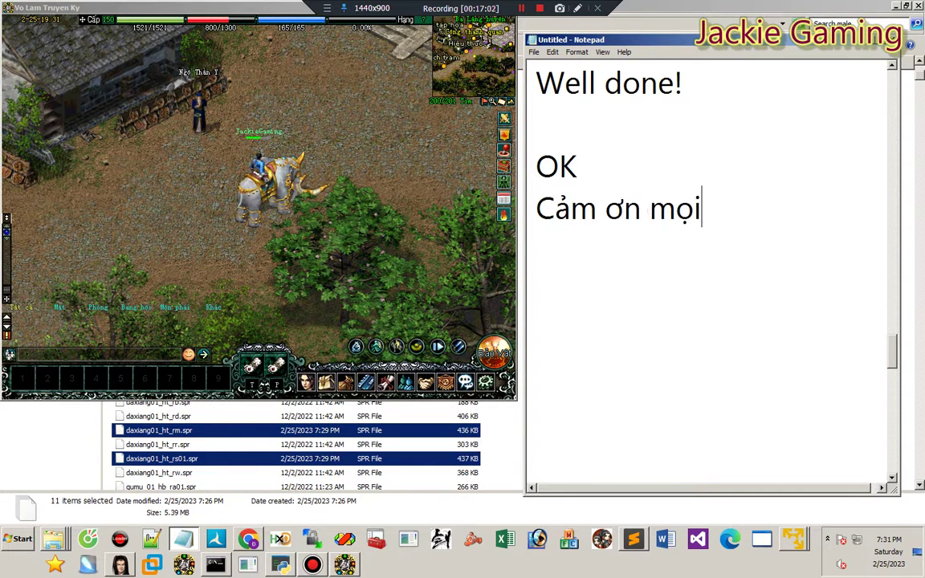
type("ười")
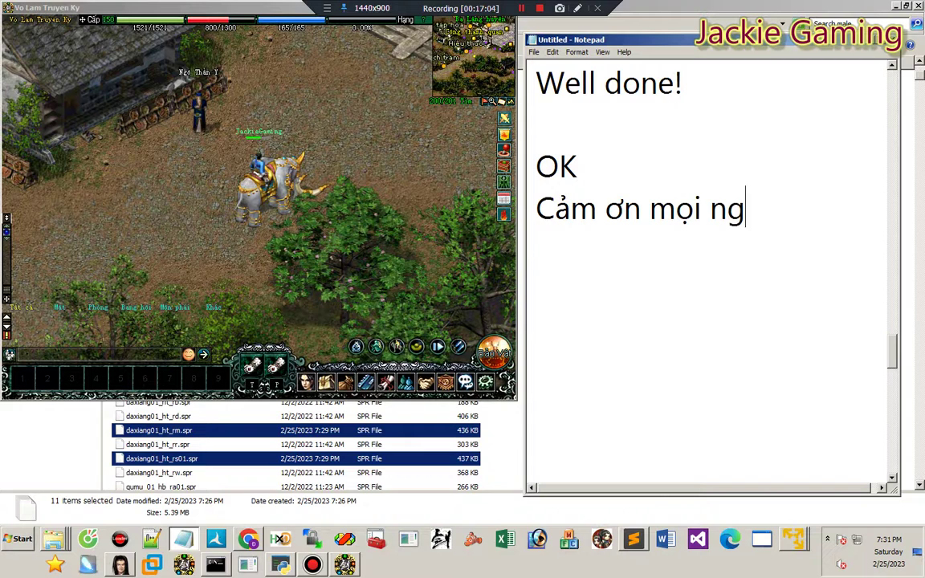
type(" đã xem!")
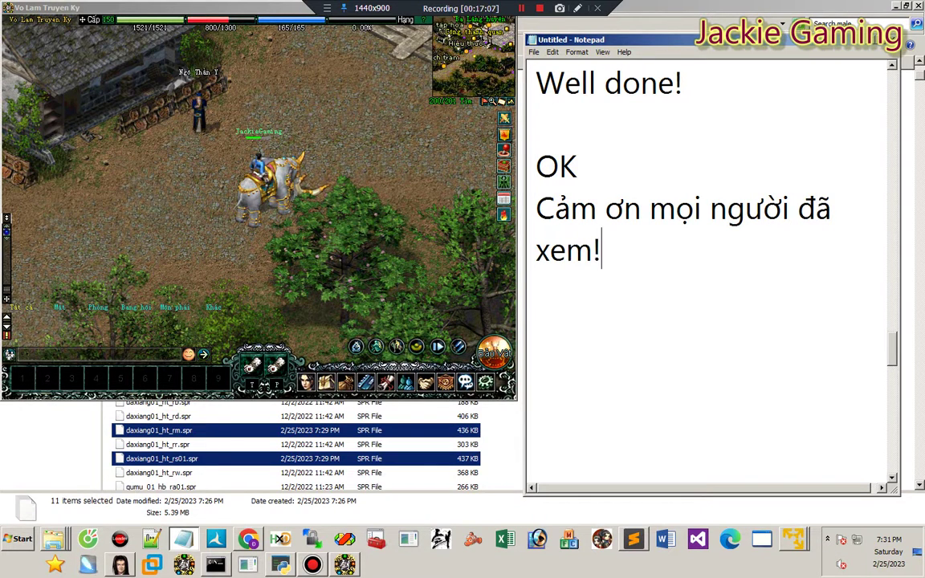
key("Return")
key("Return")
key("BackSpace")
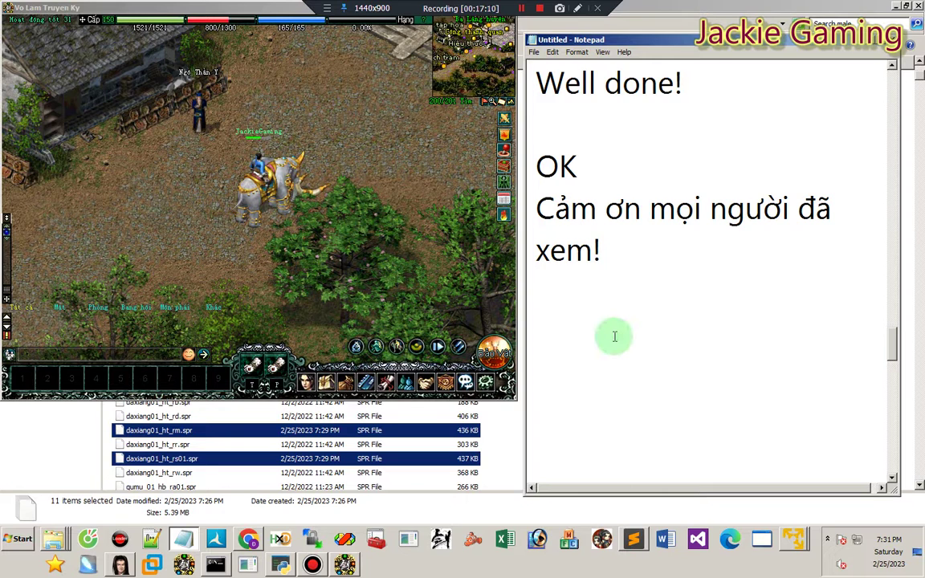